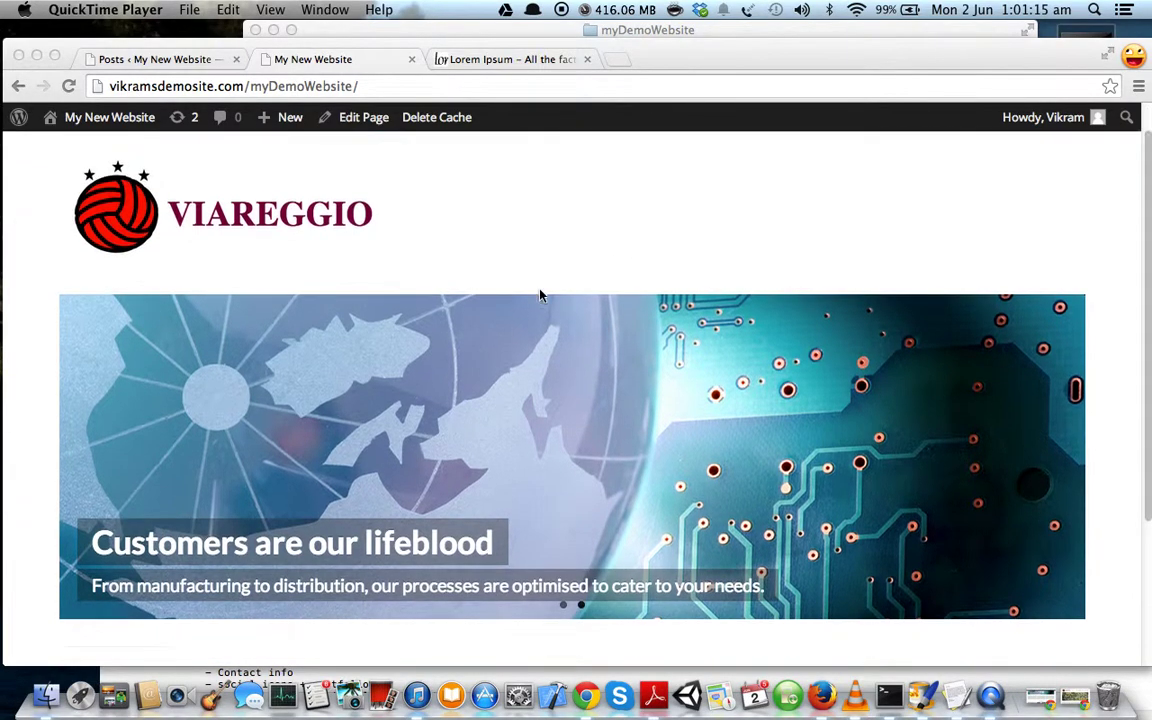
Examine the site's homepage, including the image slider, the page title and the text content below it
{"action": "scroll", "coordinate": [540, 295], "scroll_direction": "down", "scroll_amount": 5}
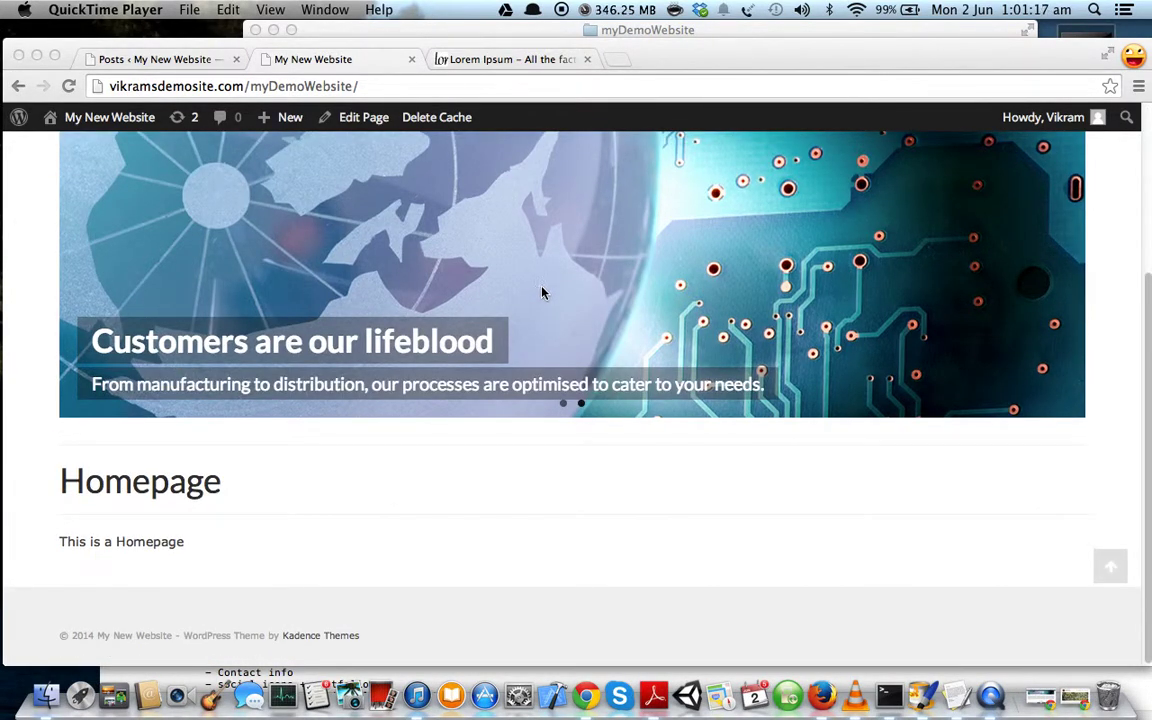
{"action": "scroll", "coordinate": [540, 293], "scroll_direction": "up", "scroll_amount": 5}
{"action": "scroll", "coordinate": [442, 303], "scroll_direction": "down", "scroll_amount": 5}
{"action": "scroll", "coordinate": [442, 303], "scroll_direction": "up", "scroll_amount": 1}
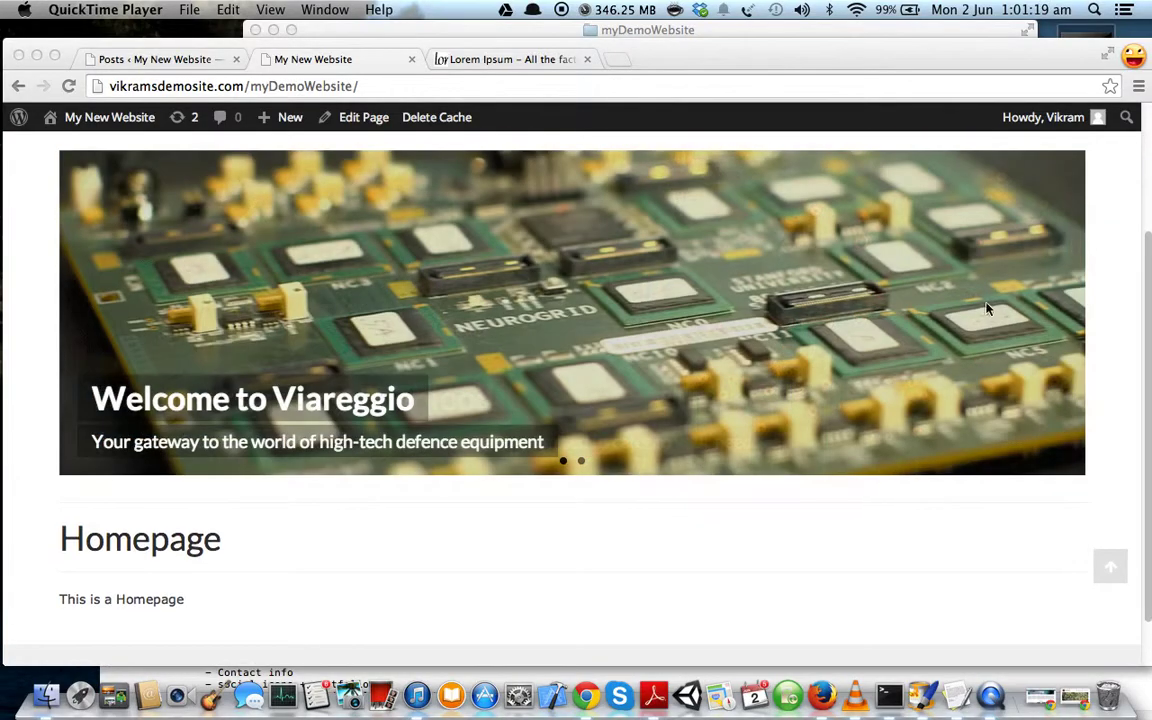
{"action": "scroll", "coordinate": [979, 346], "scroll_direction": "up", "scroll_amount": 4}
{"action": "left_click", "coordinate": [1121, 419]}
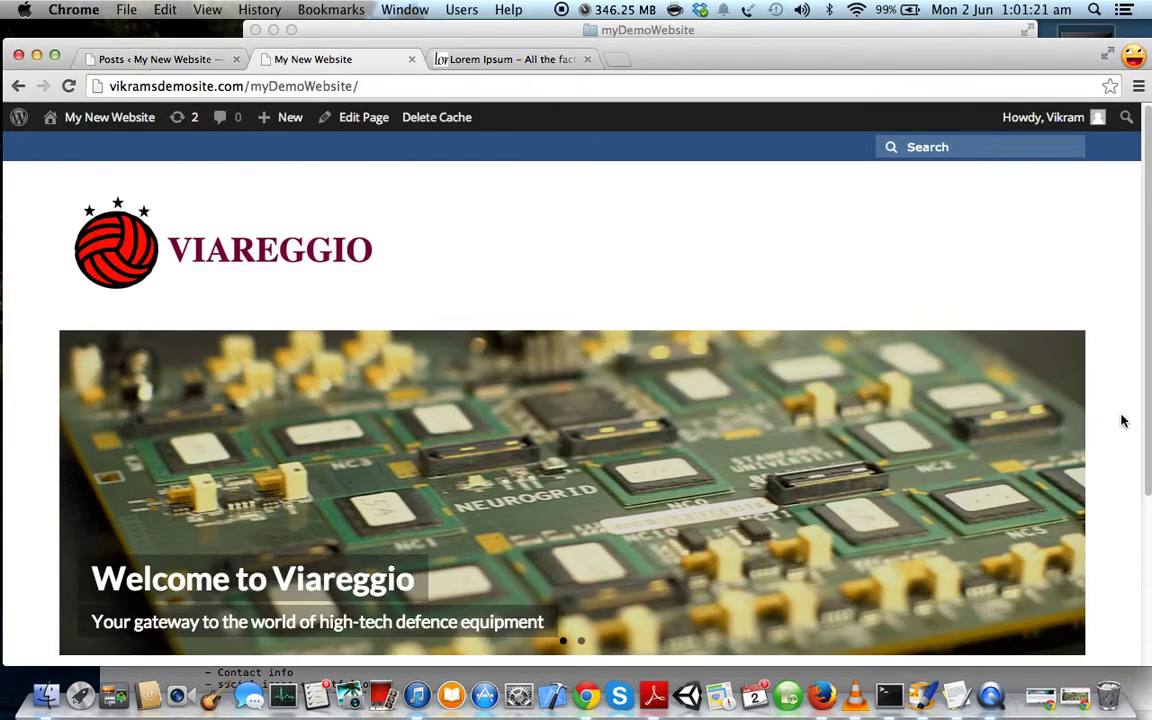
{"action": "left_click", "coordinate": [1080, 483]}
{"action": "scroll", "coordinate": [1086, 480], "scroll_direction": "down", "scroll_amount": 5}
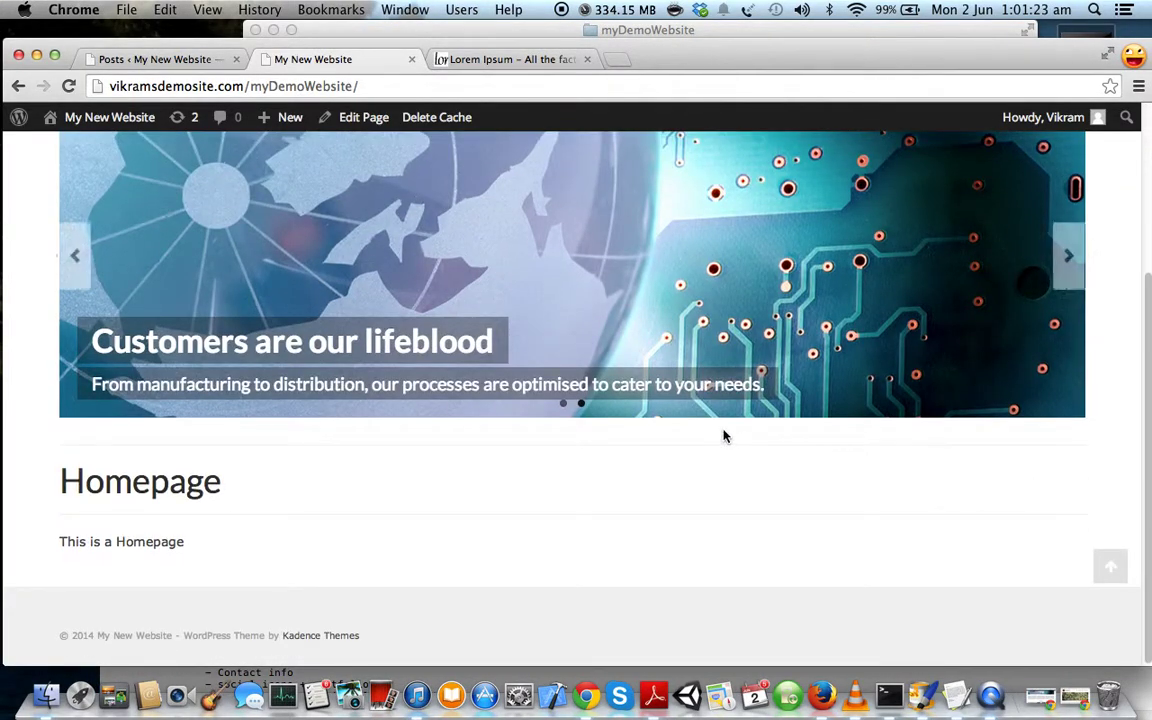
{"action": "left_click_drag", "start_coordinate": [62, 480], "coordinate": [267, 533]}
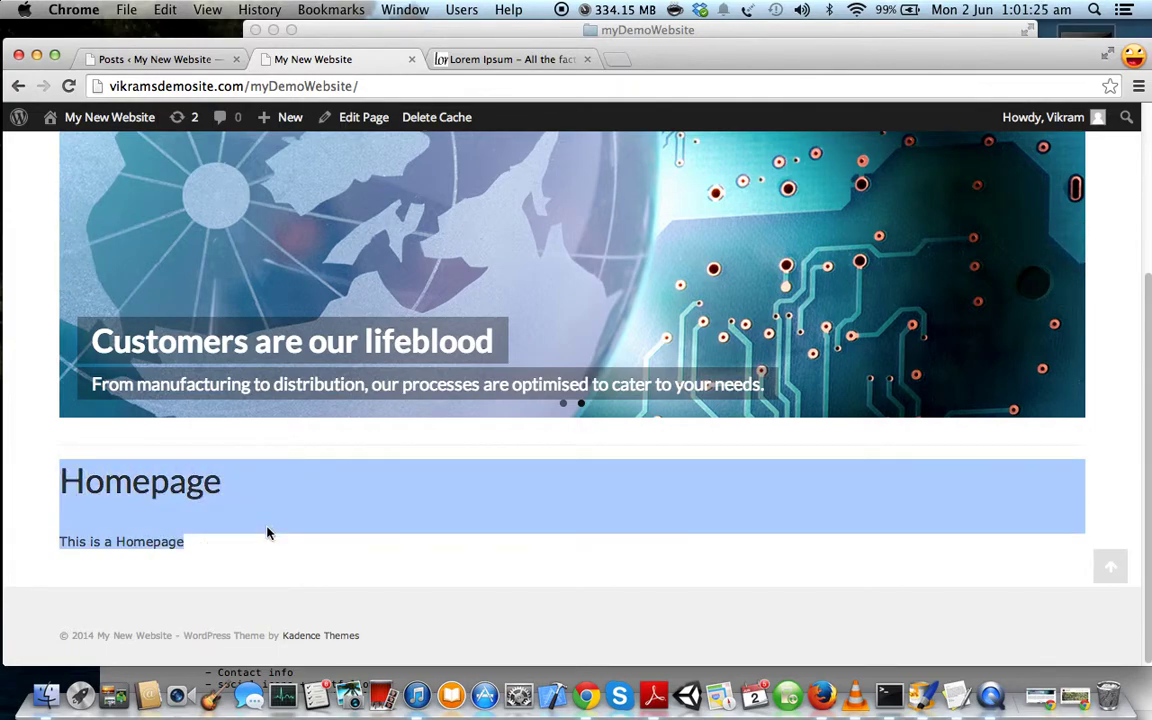
{"action": "left_click", "coordinate": [298, 497]}
{"action": "scroll", "coordinate": [290, 490], "scroll_direction": "up", "scroll_amount": 5}
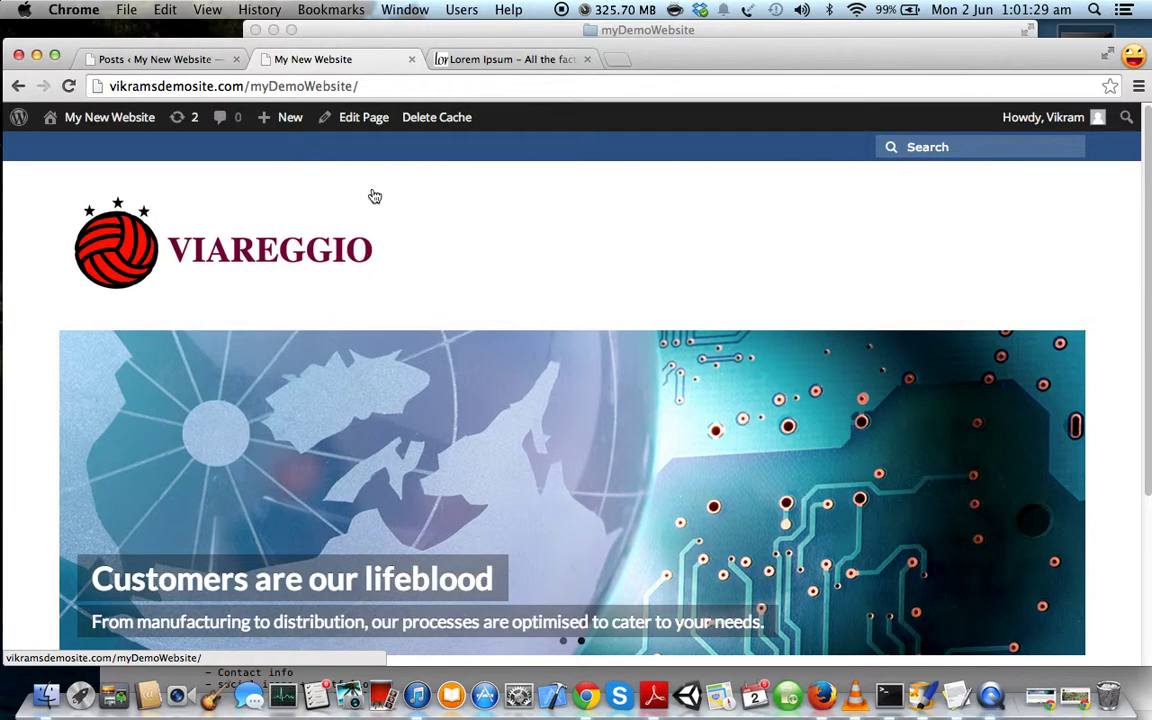
Open the Home Layout section of the WordPress theme options at the Homepage Layout Manager
{"action": "left_click", "coordinate": [170, 57]}
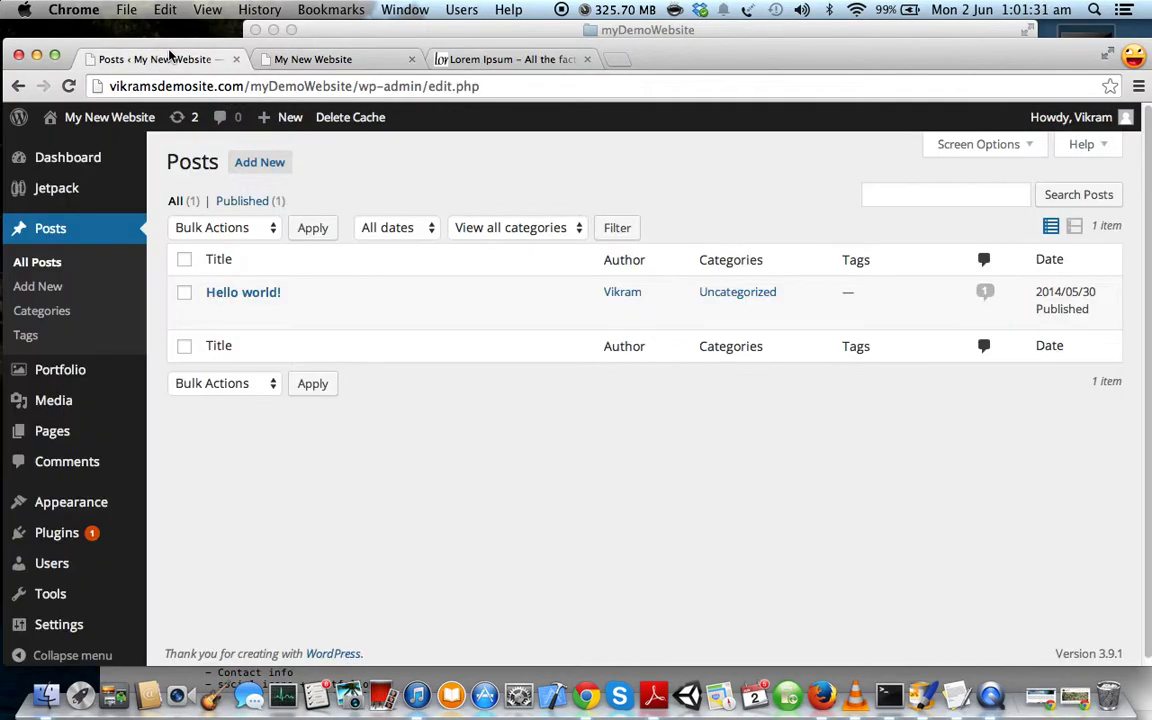
{"action": "scroll", "coordinate": [275, 263], "scroll_direction": "down", "scroll_amount": 1}
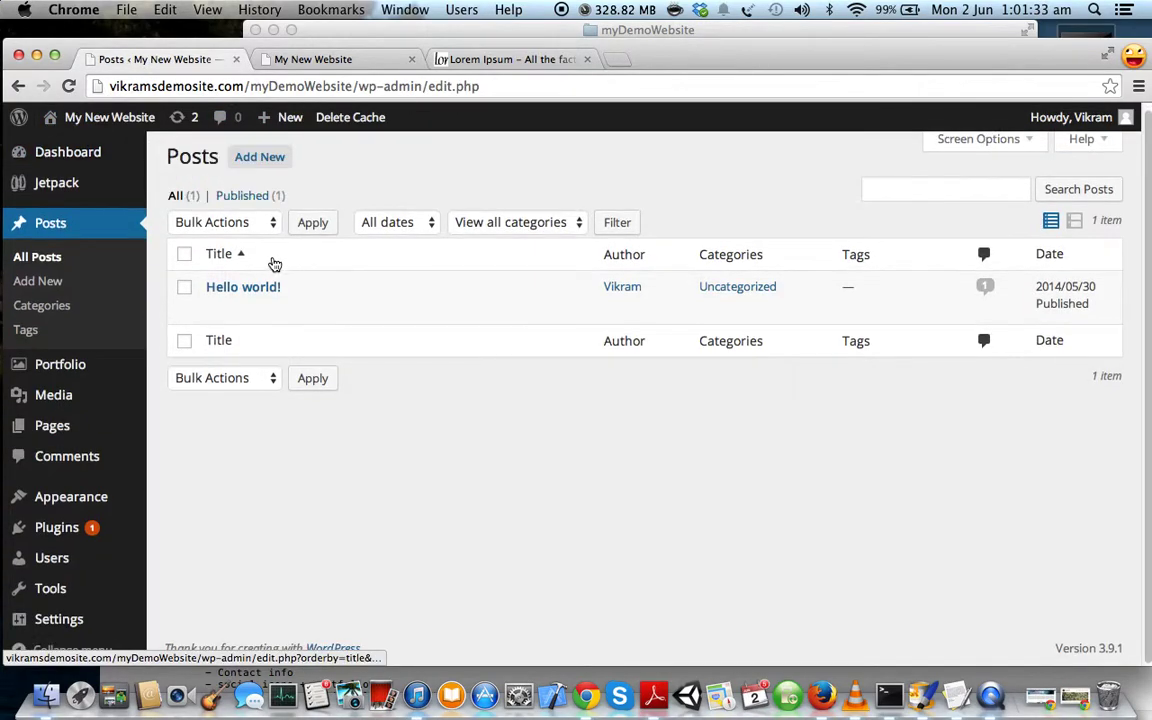
{"action": "mouse_move", "coordinate": [103, 494]}
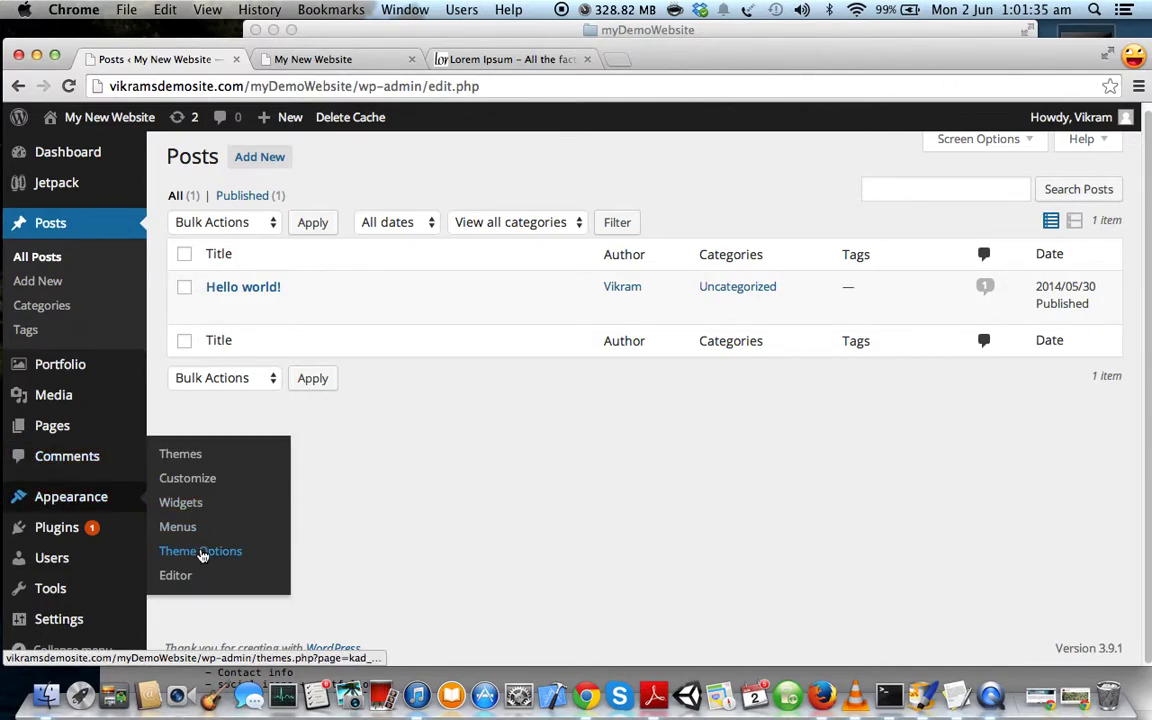
{"action": "left_click", "coordinate": [200, 551]}
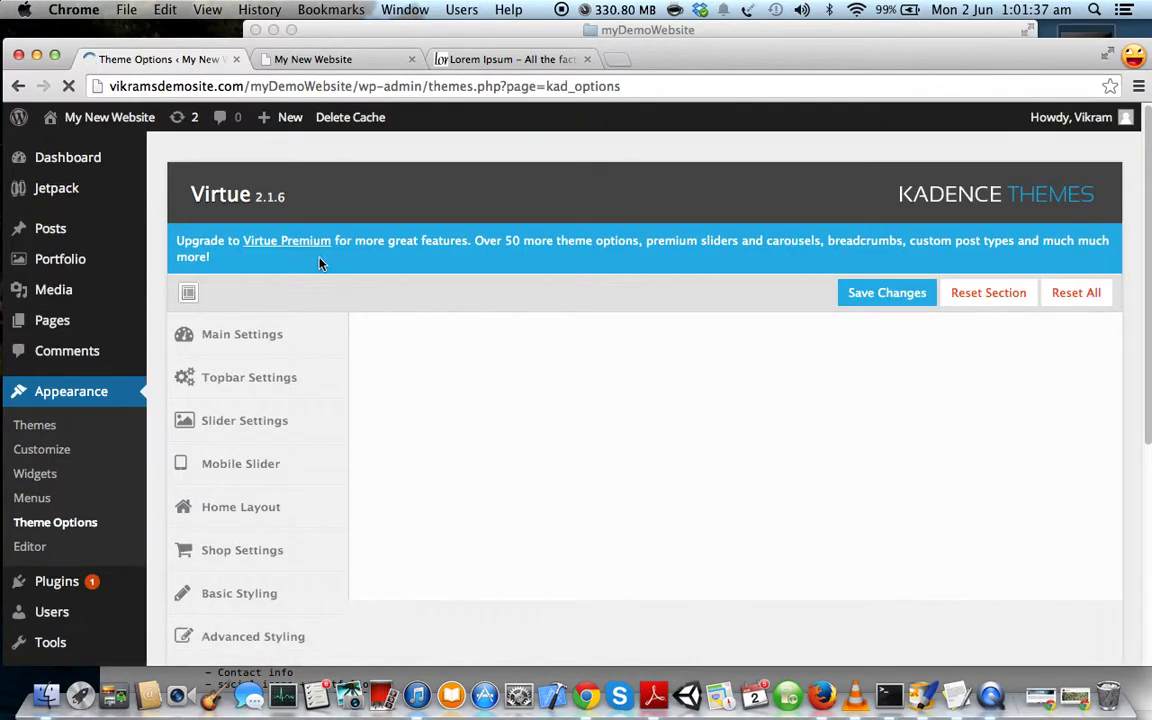
{"action": "scroll", "coordinate": [308, 211], "scroll_direction": "down", "scroll_amount": 2}
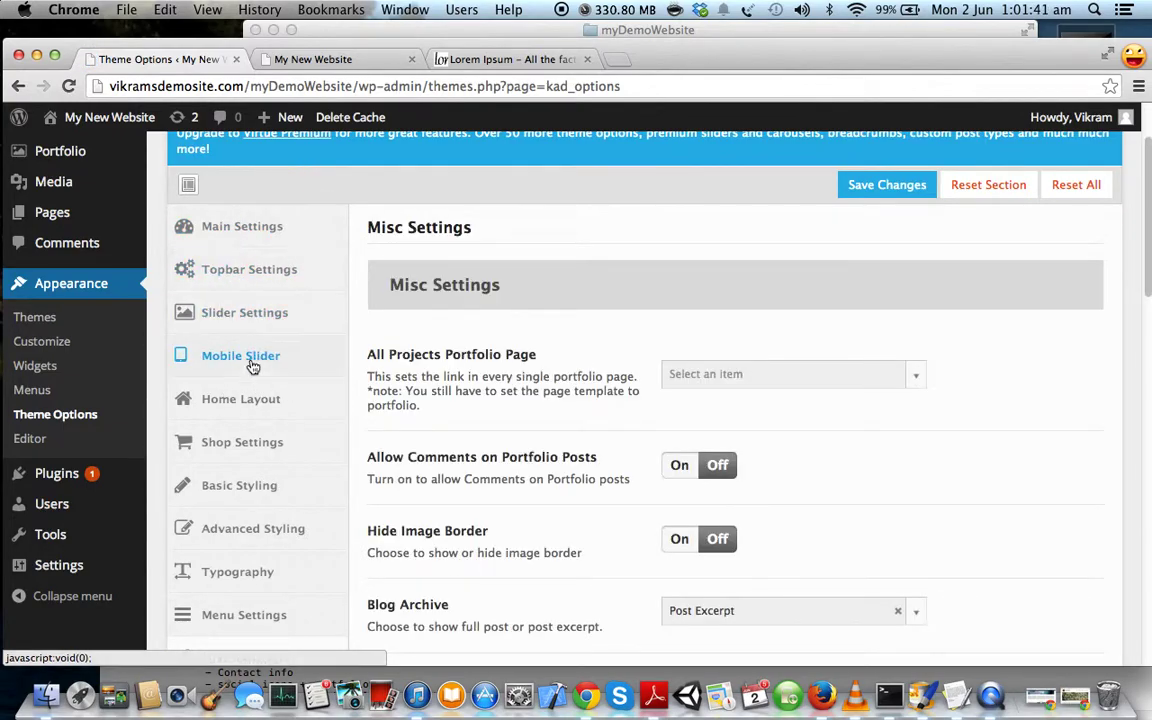
{"action": "left_click", "coordinate": [244, 403]}
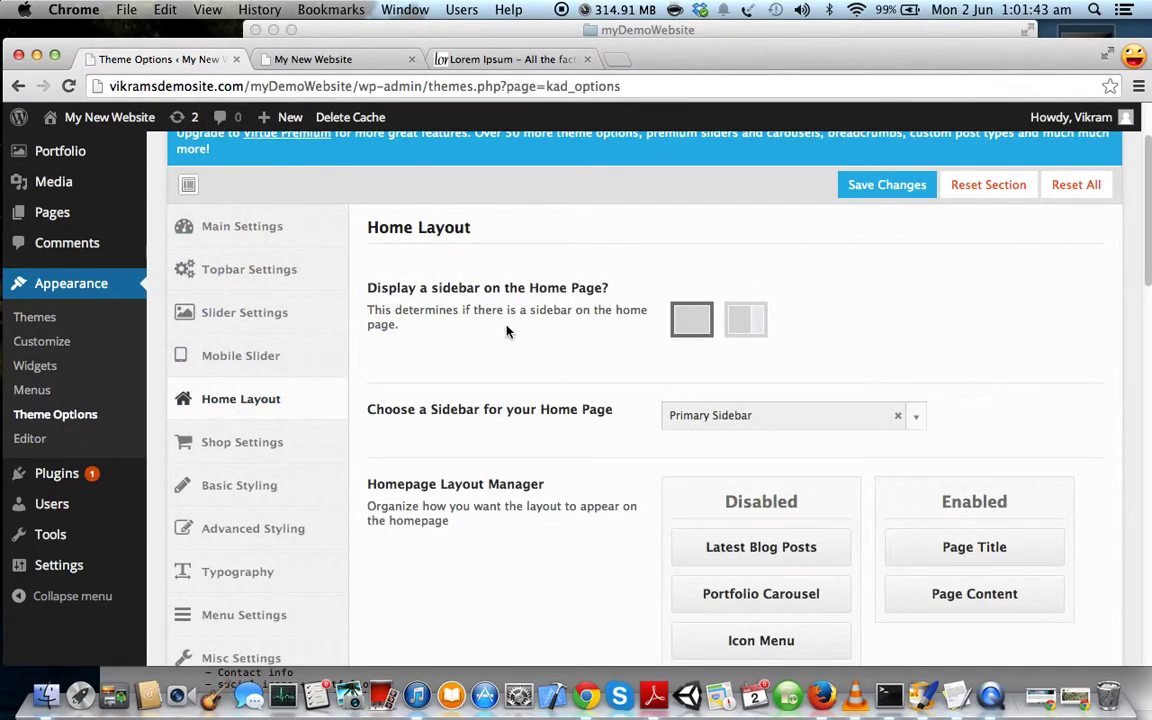
{"action": "scroll", "coordinate": [506, 329], "scroll_direction": "down", "scroll_amount": 2}
{"action": "scroll", "coordinate": [509, 333], "scroll_direction": "down", "scroll_amount": 3}
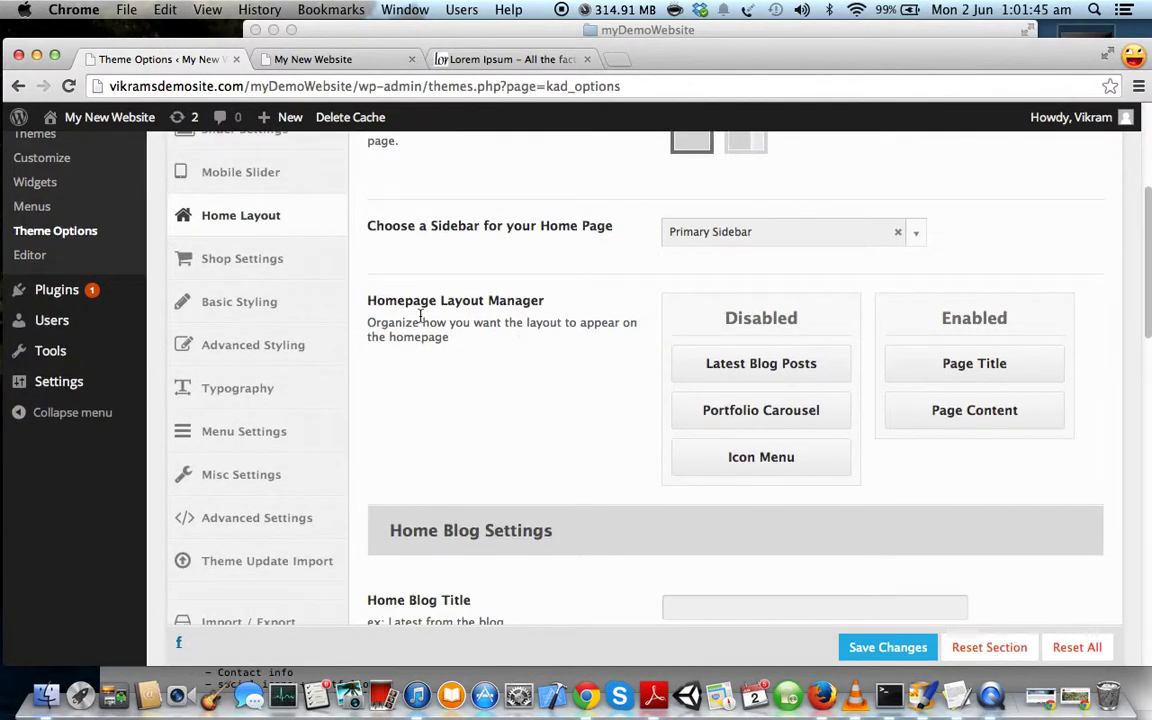
Read the Homepage Layout Manager description and compare its enabled modules with the title and content on the live homepage
{"action": "left_click_drag", "start_coordinate": [395, 300], "coordinate": [531, 300]}
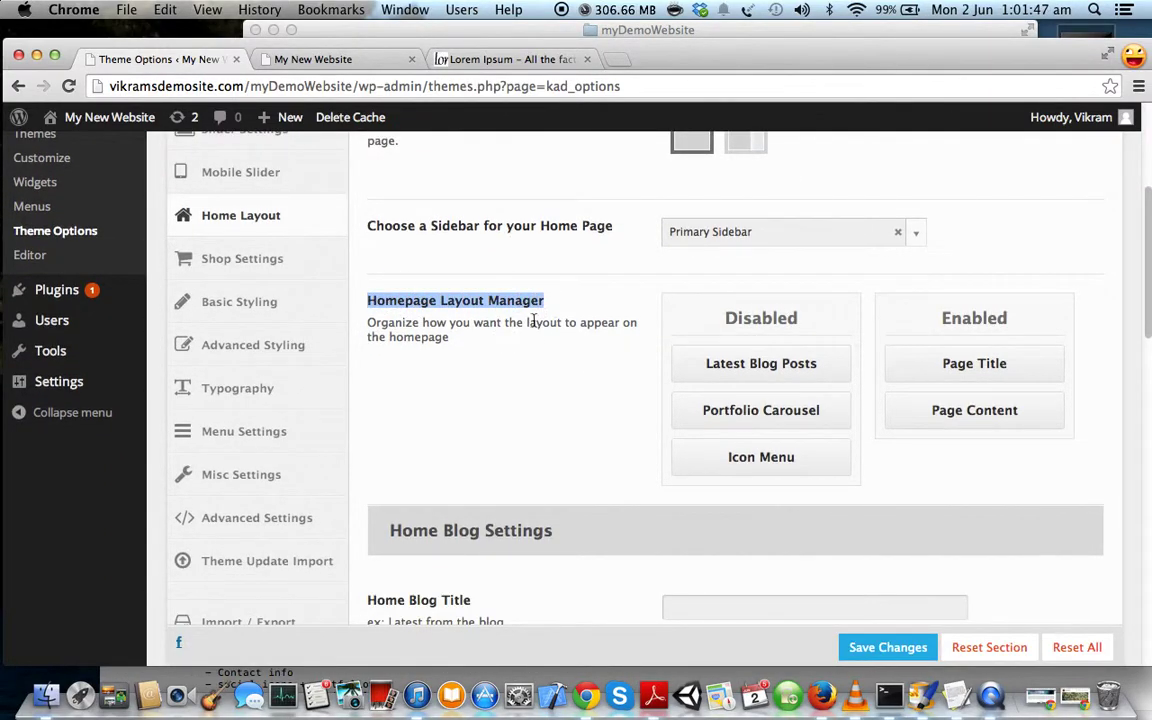
{"action": "left_click", "coordinate": [436, 325]}
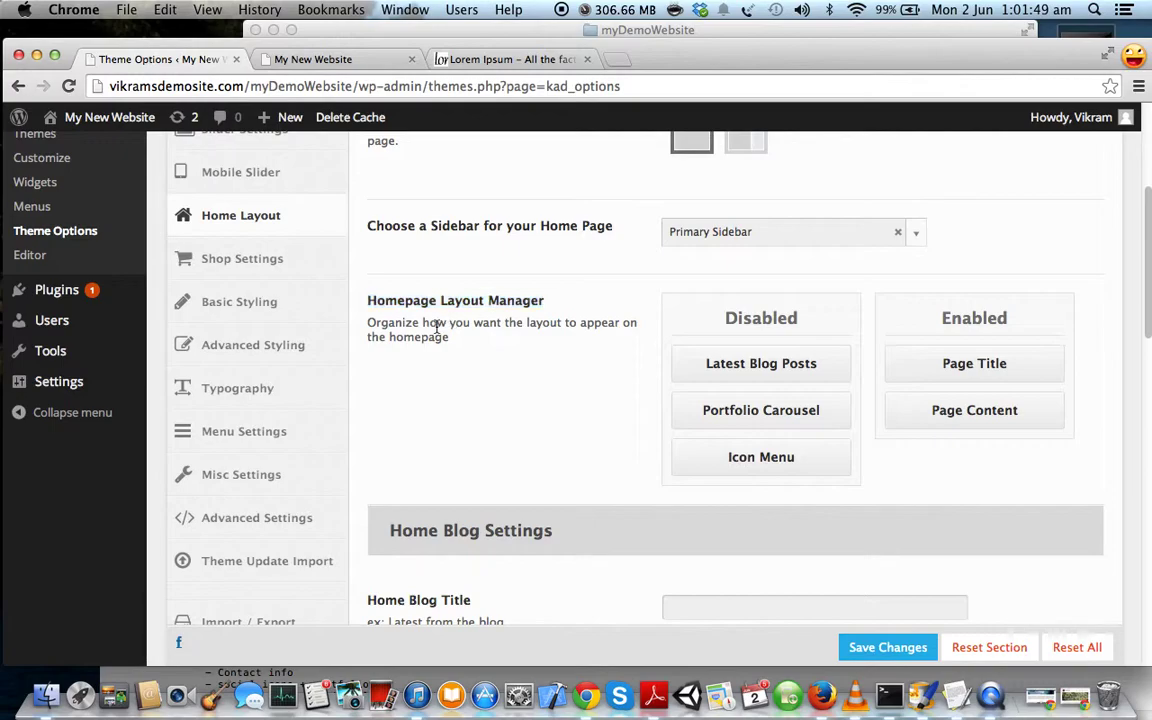
{"action": "left_click_drag", "start_coordinate": [369, 323], "coordinate": [614, 326]}
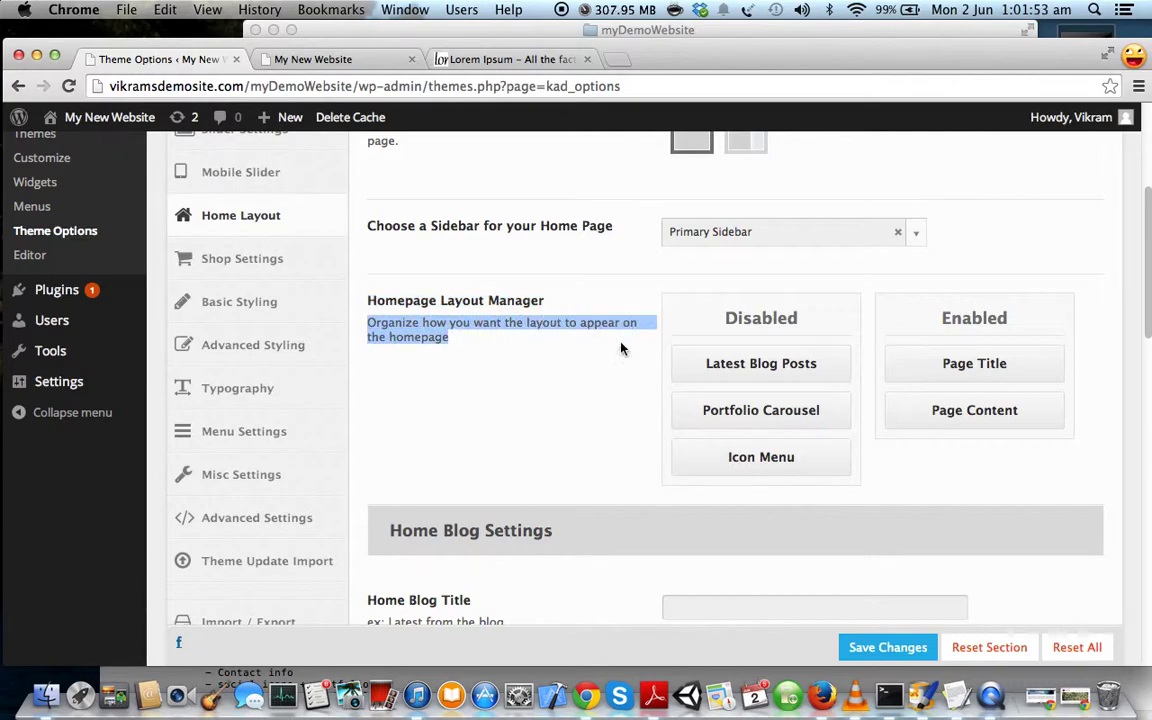
{"action": "left_click", "coordinate": [584, 367]}
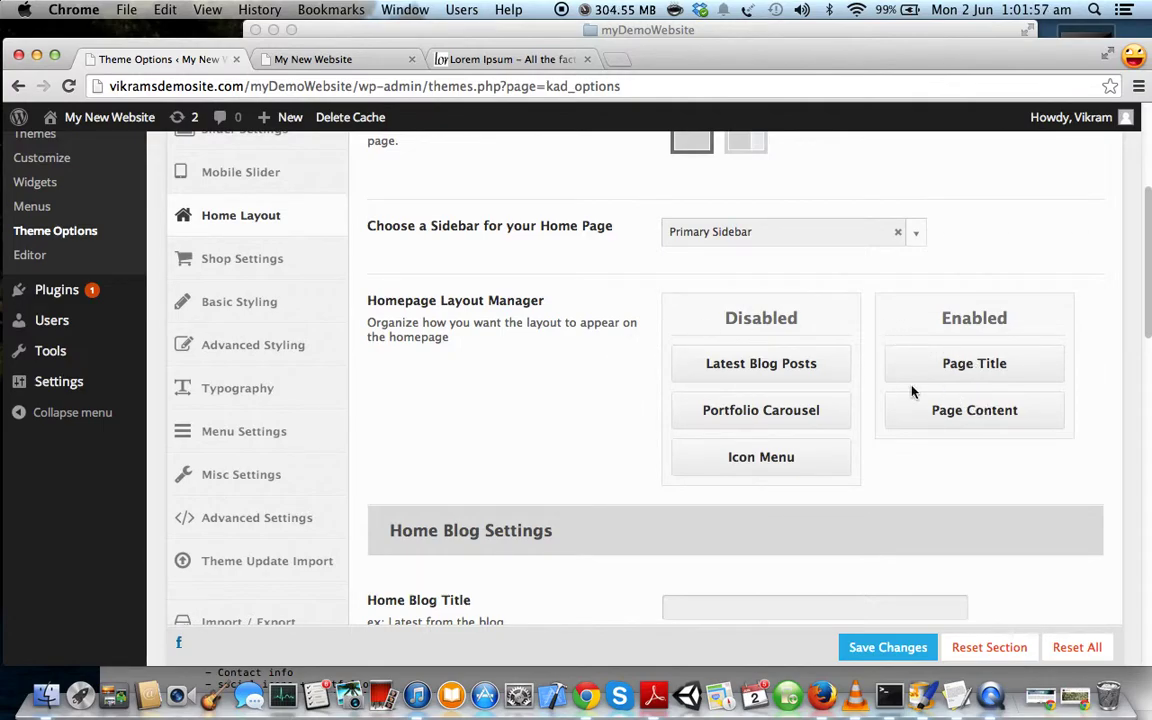
{"action": "left_click", "coordinate": [348, 64]}
{"action": "scroll", "coordinate": [310, 281], "scroll_direction": "down", "scroll_amount": 2}
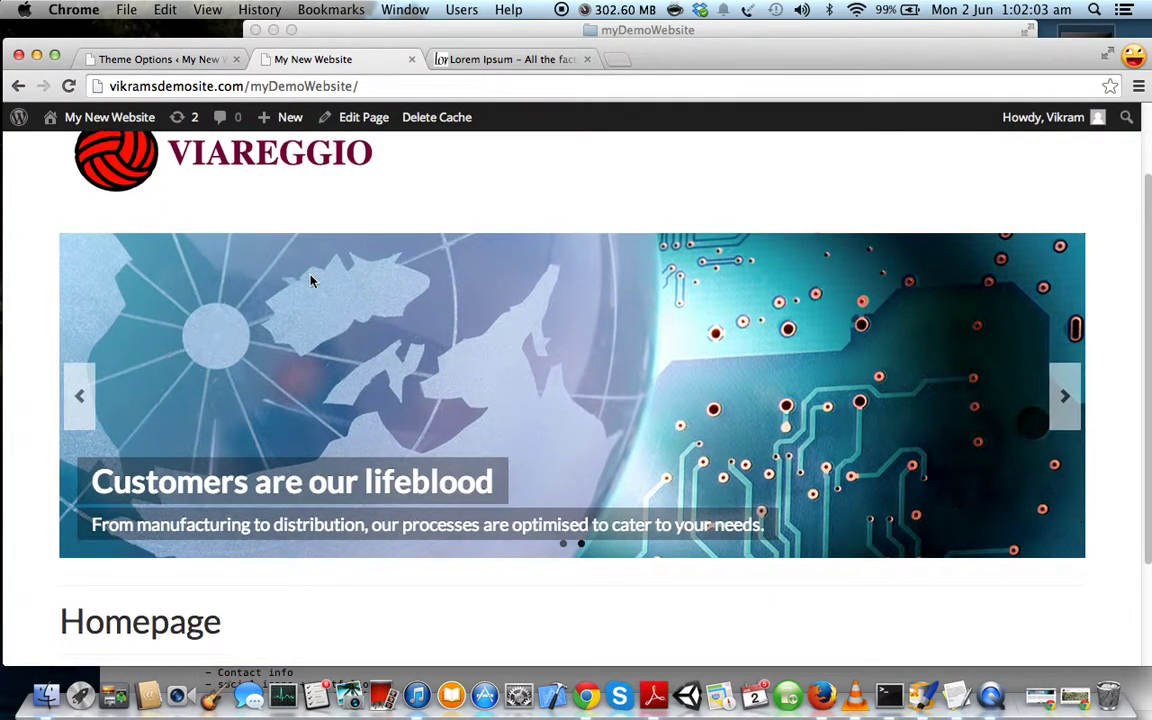
{"action": "scroll", "coordinate": [310, 281], "scroll_direction": "down", "scroll_amount": 3}
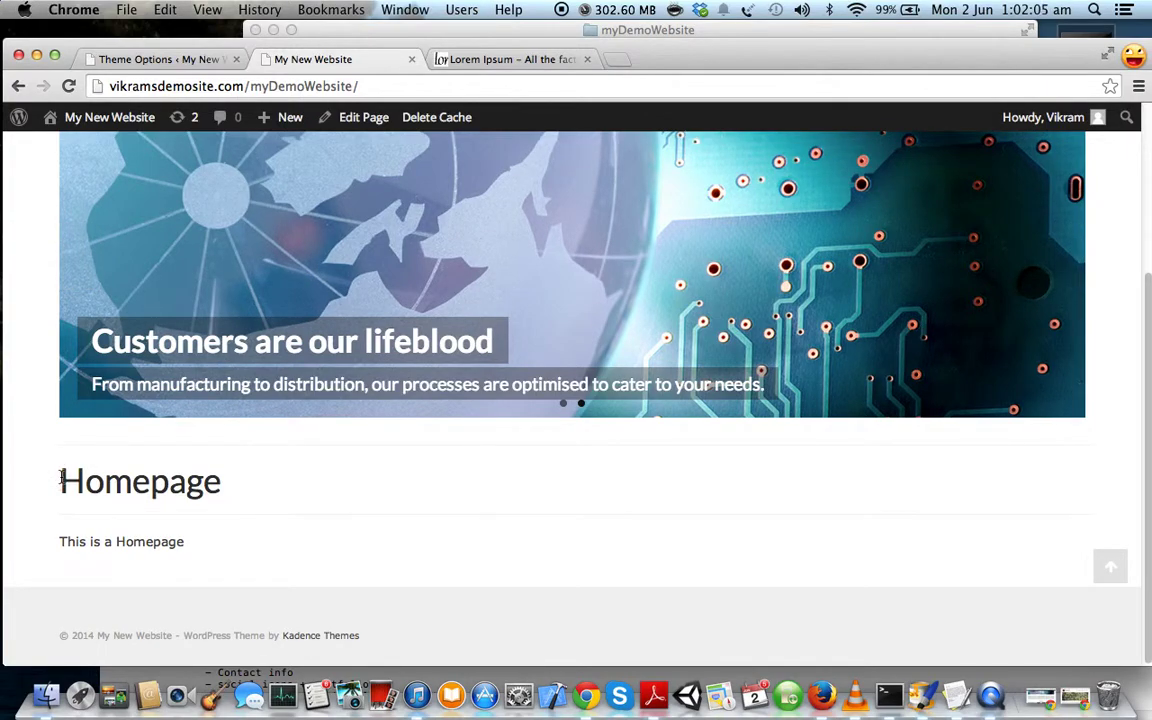
{"action": "left_click_drag", "start_coordinate": [60, 478], "coordinate": [254, 509]}
{"action": "left_click_drag", "start_coordinate": [186, 543], "coordinate": [58, 543]}
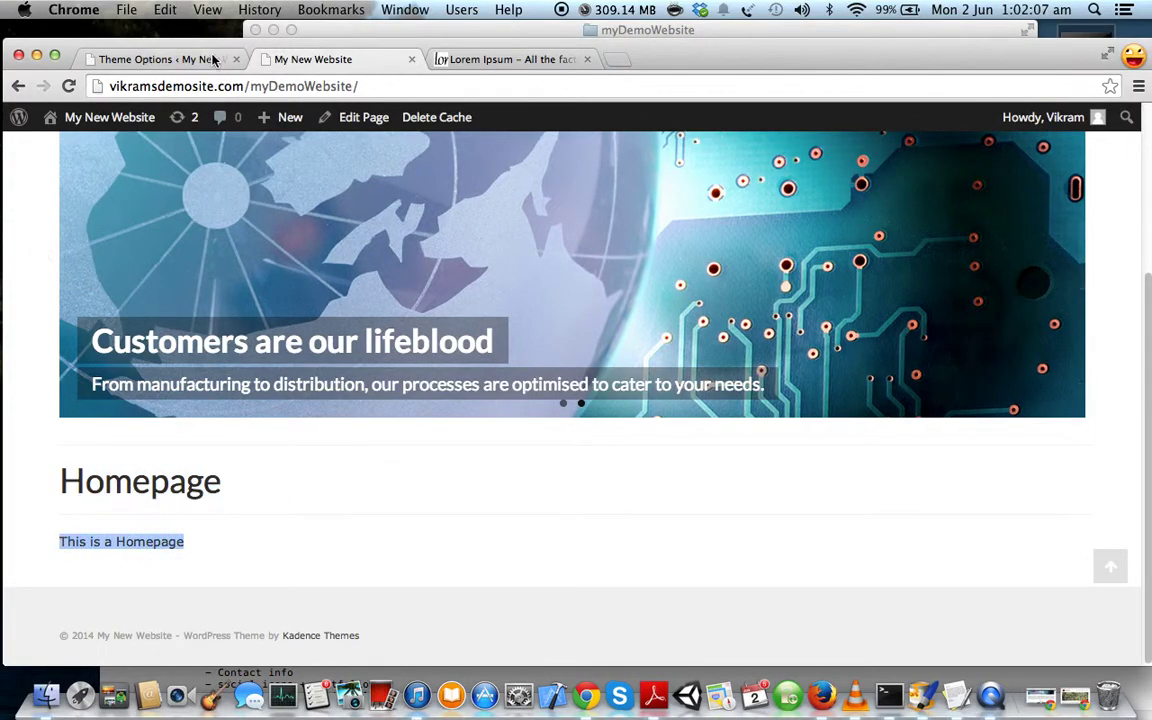
Enable Latest Blog Posts, Portfolio Carousel and Icon Menu in the theme's Homepage Layout Manager, with Icon Menu above Portfolio Carousel and Latest Blog Posts
{"action": "left_click", "coordinate": [205, 62]}
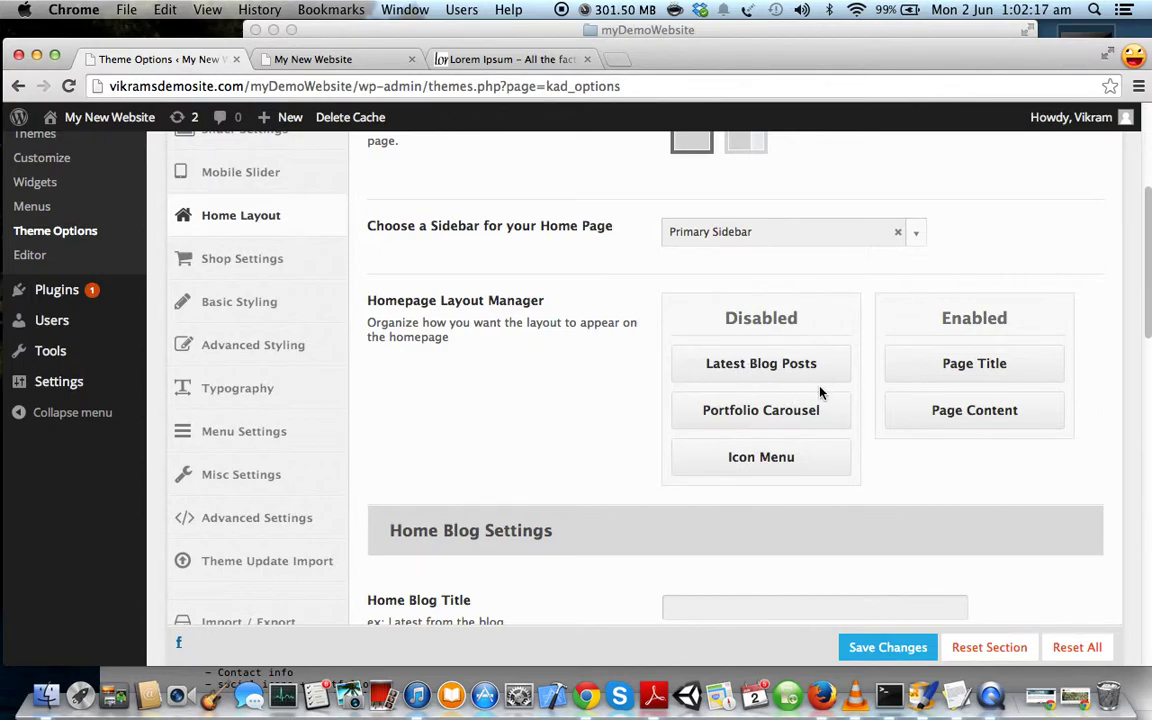
{"action": "left_click_drag", "start_coordinate": [775, 365], "coordinate": [967, 455]}
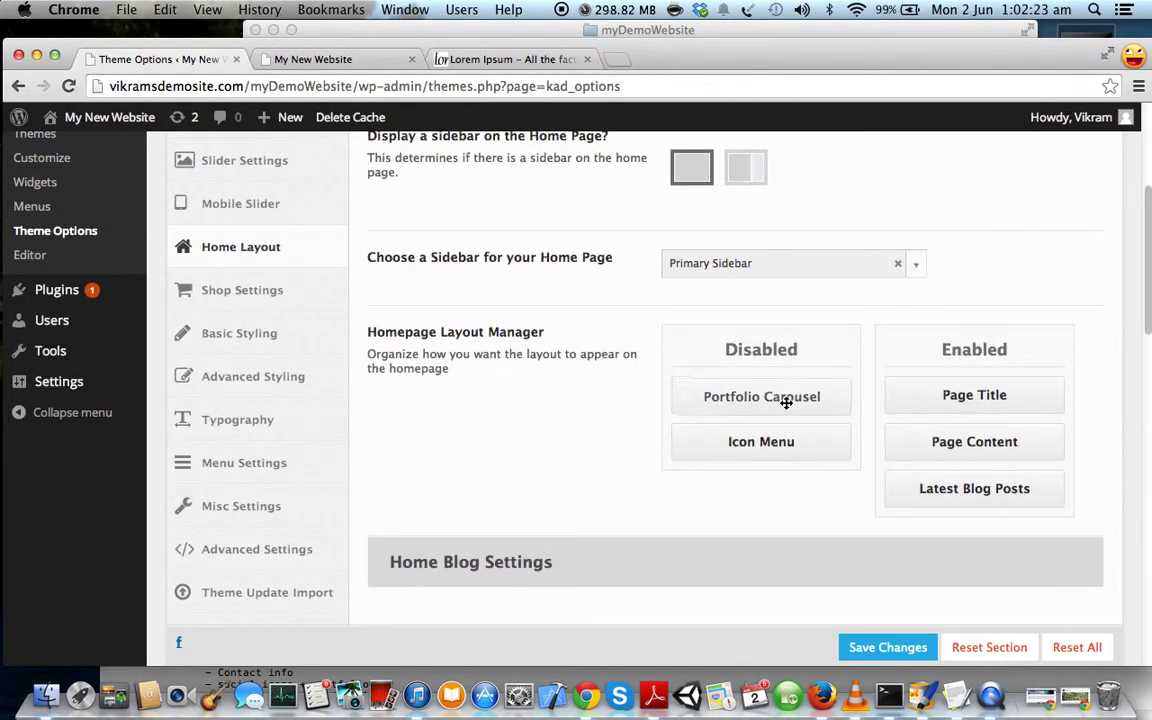
{"action": "left_click_drag", "start_coordinate": [789, 391], "coordinate": [950, 488]}
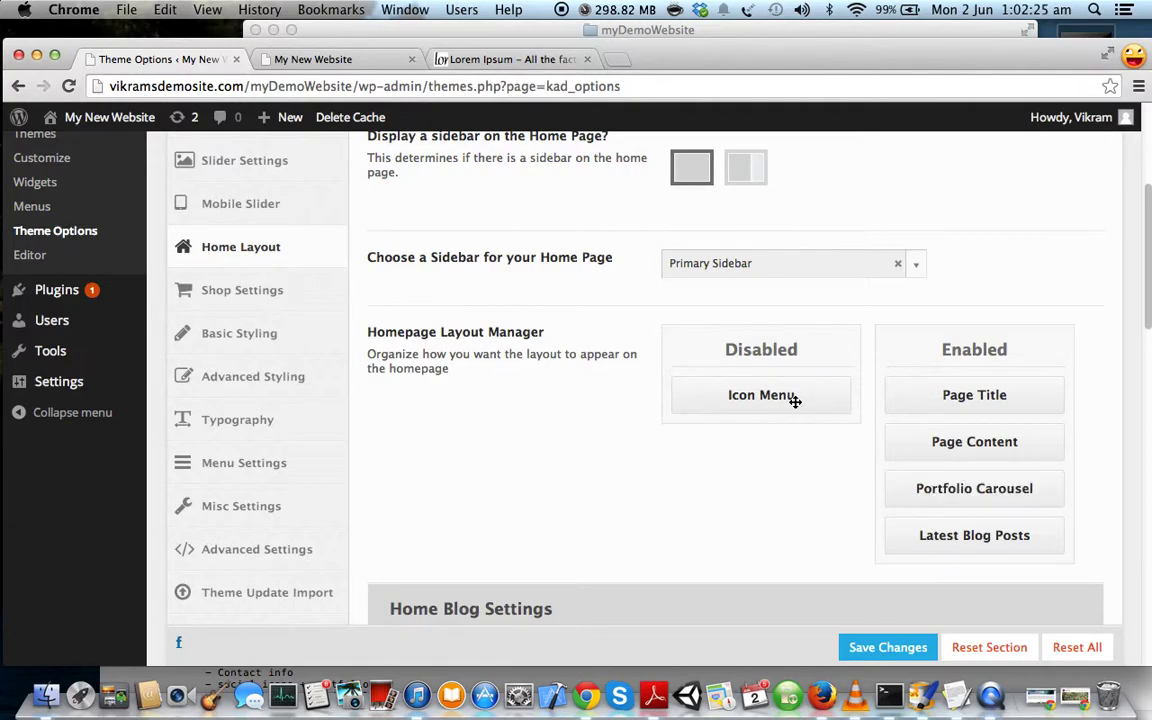
{"action": "left_click_drag", "start_coordinate": [795, 401], "coordinate": [926, 491]}
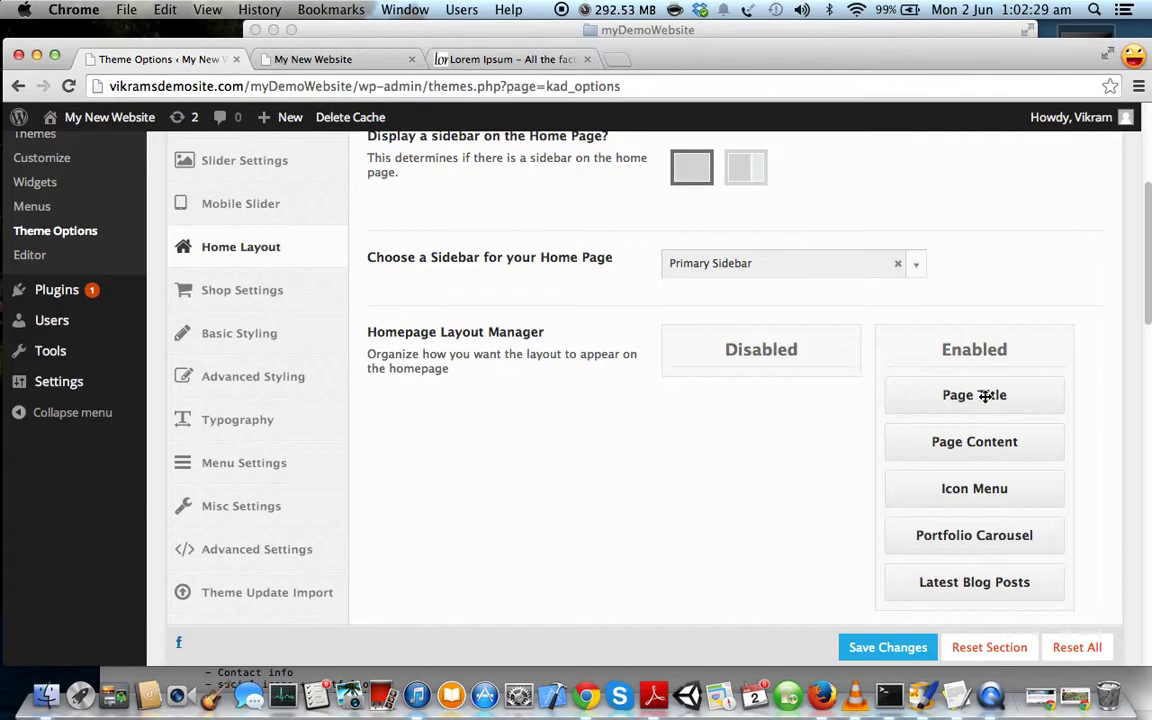
Disable Page Title and Page Content in the Homepage Layout Manager and save the theme options
{"action": "left_click_drag", "start_coordinate": [985, 396], "coordinate": [755, 384]}
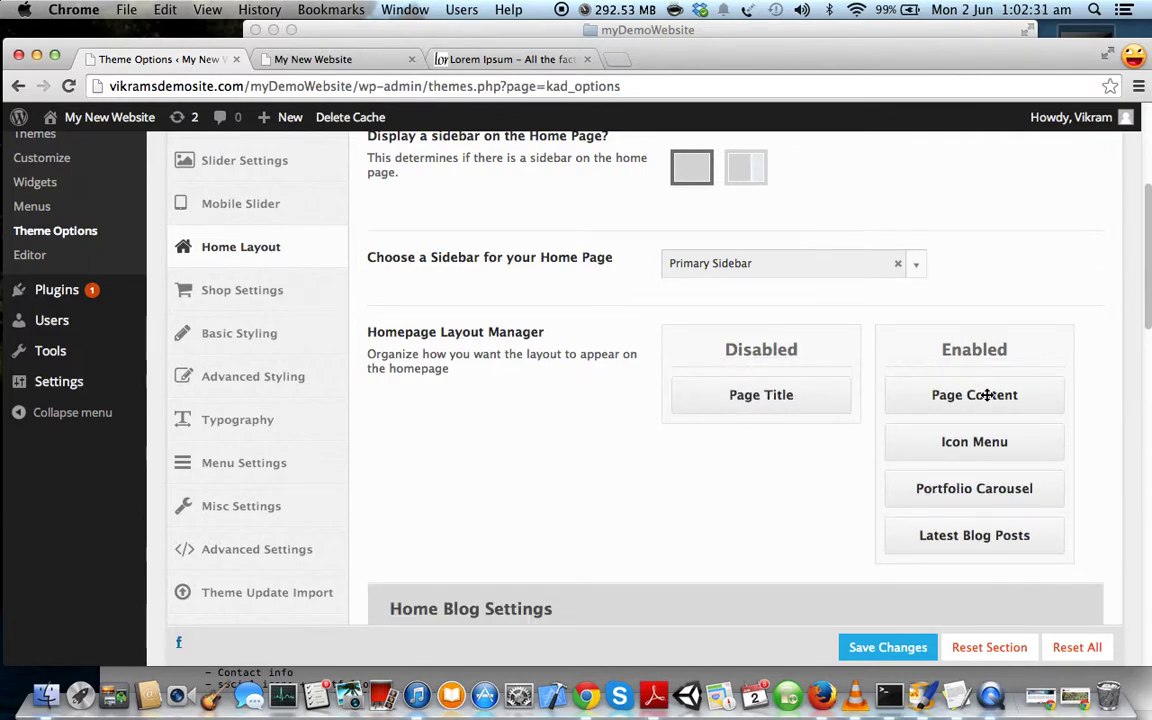
{"action": "left_click_drag", "start_coordinate": [987, 395], "coordinate": [776, 394]}
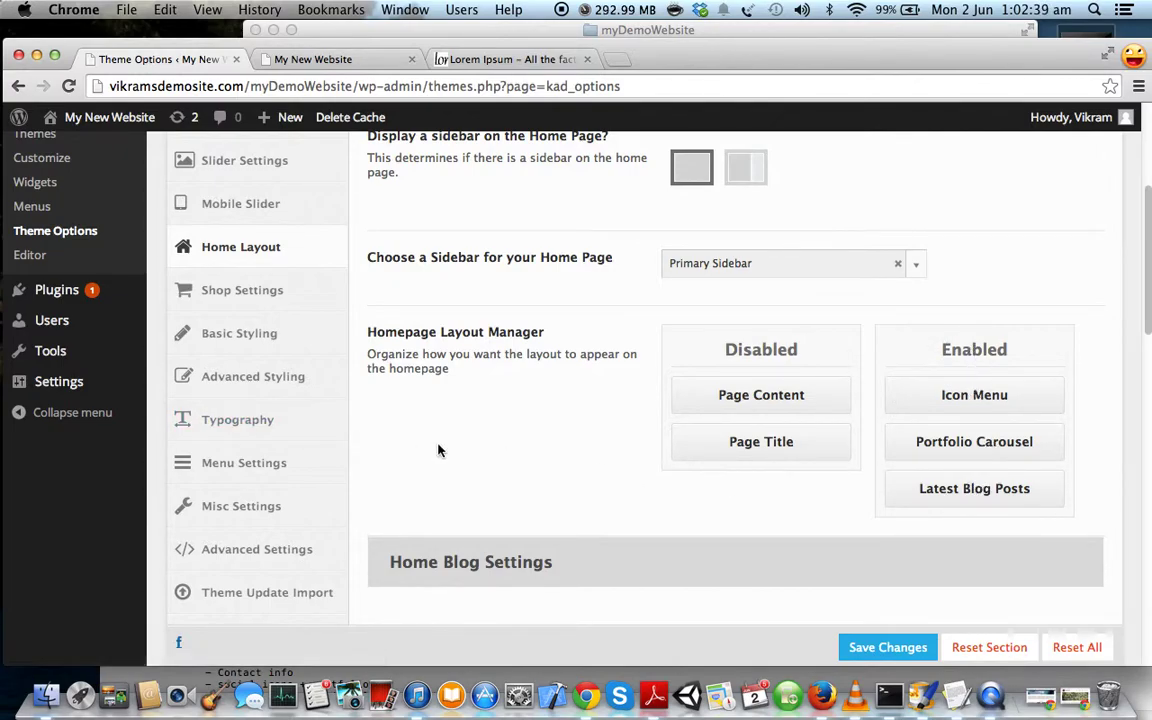
{"action": "scroll", "coordinate": [437, 450], "scroll_direction": "down", "scroll_amount": 2}
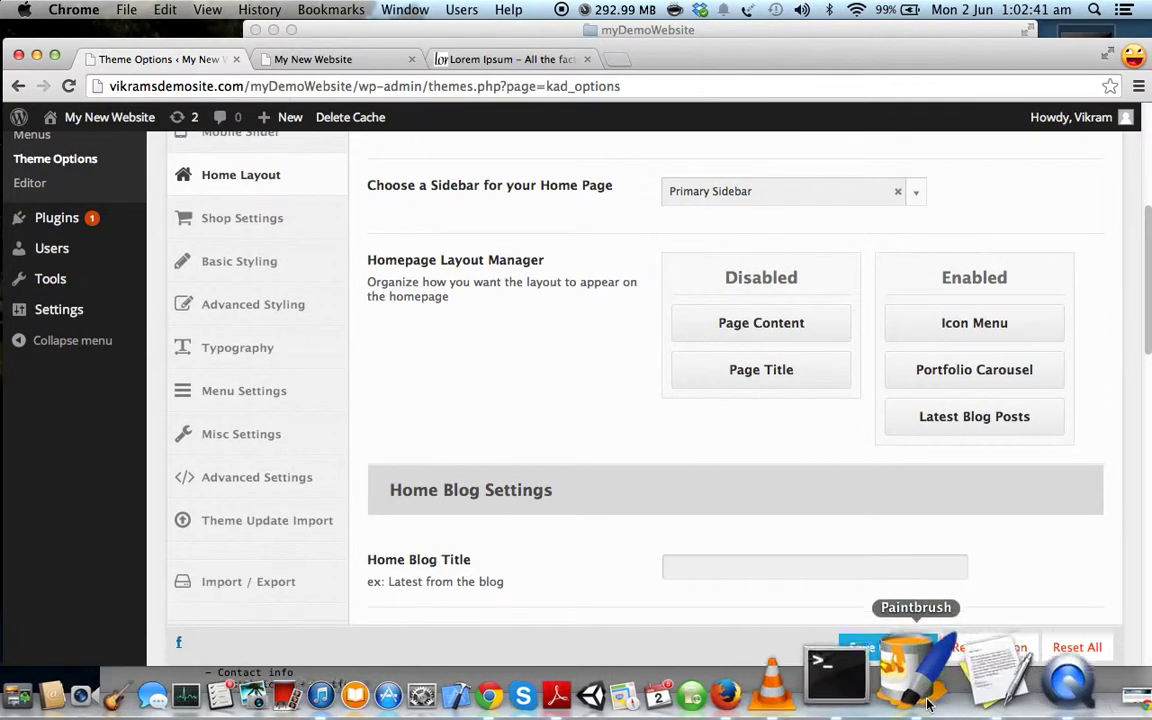
{"action": "left_click", "coordinate": [900, 647]}
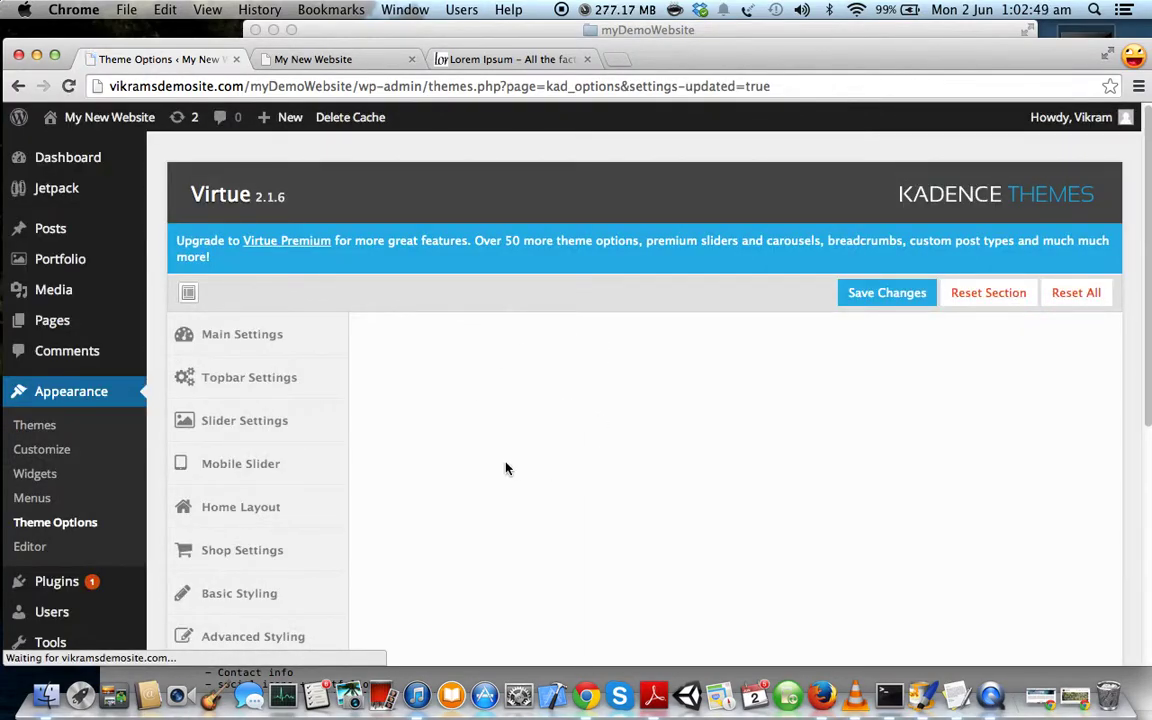
{"action": "scroll", "coordinate": [560, 465], "scroll_direction": "down", "scroll_amount": 5}
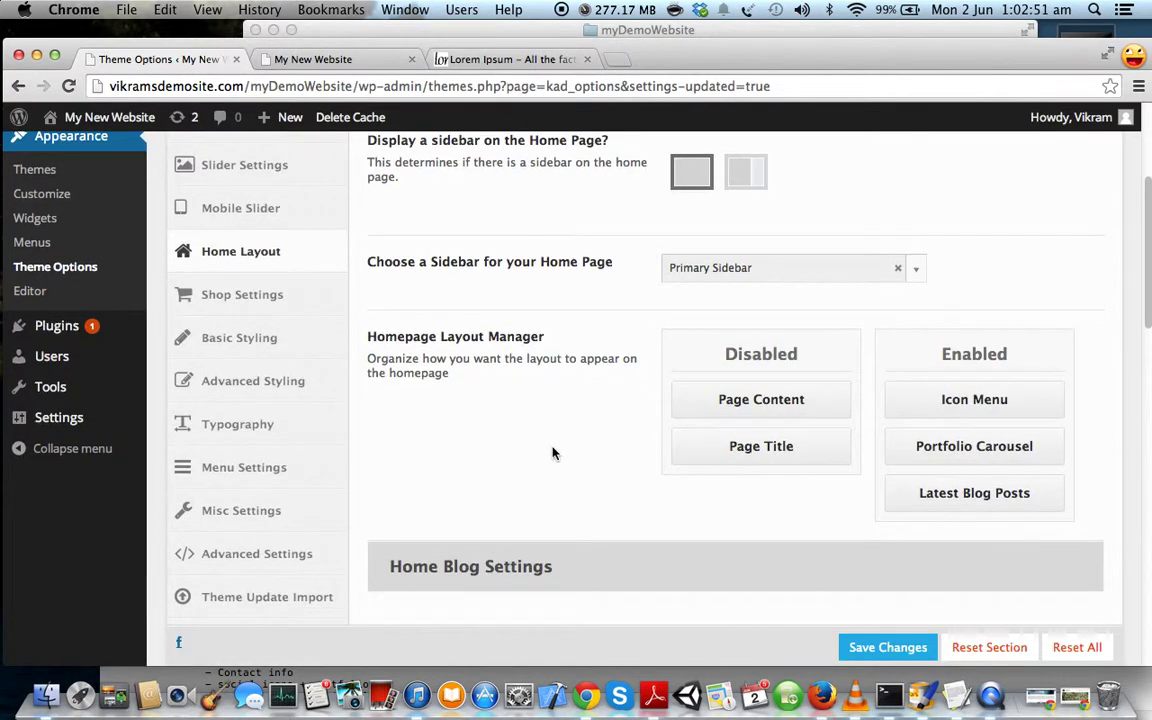
Reload the live homepage and check the icon menu, portfolio carousel and blog posts, advancing the carousel by one item
{"action": "left_click", "coordinate": [316, 60]}
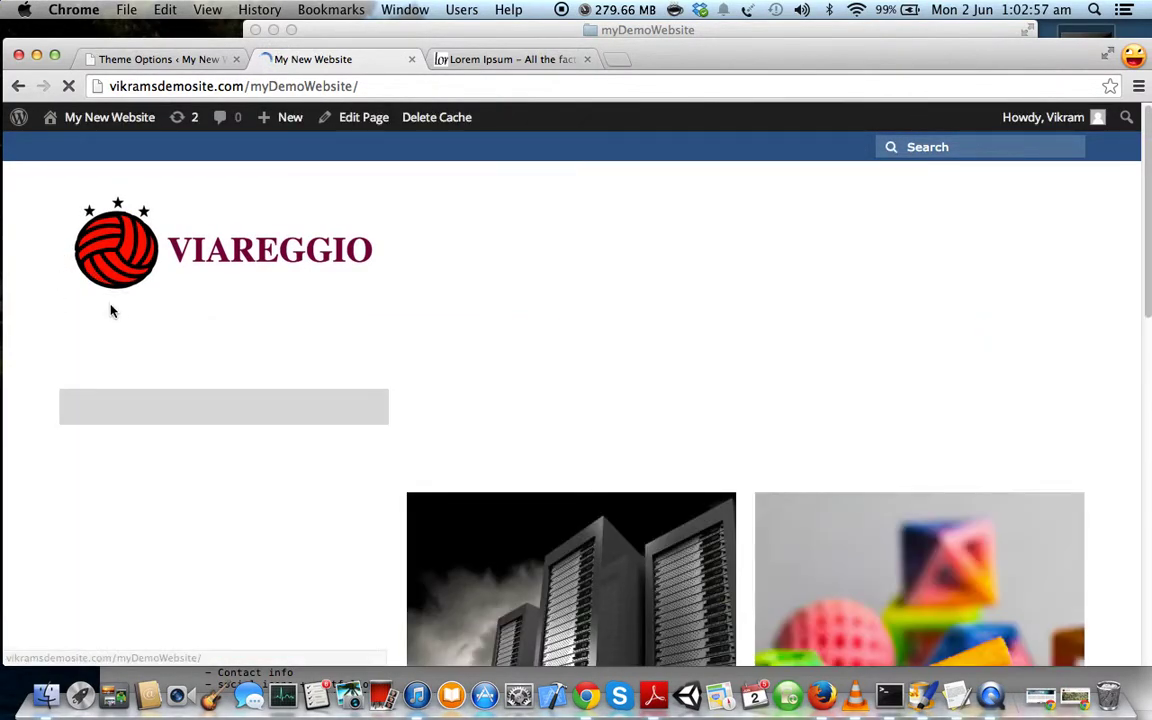
{"action": "scroll", "coordinate": [62, 340], "scroll_direction": "down", "scroll_amount": 5}
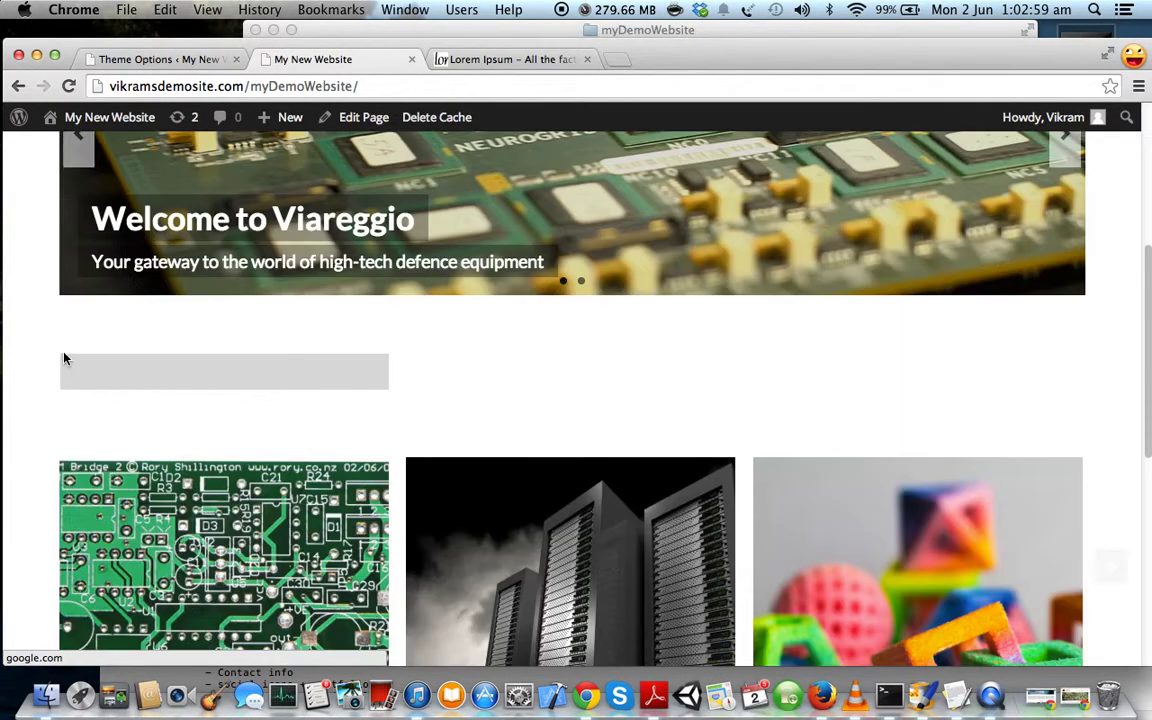
{"action": "scroll", "coordinate": [80, 322], "scroll_direction": "down", "scroll_amount": 2}
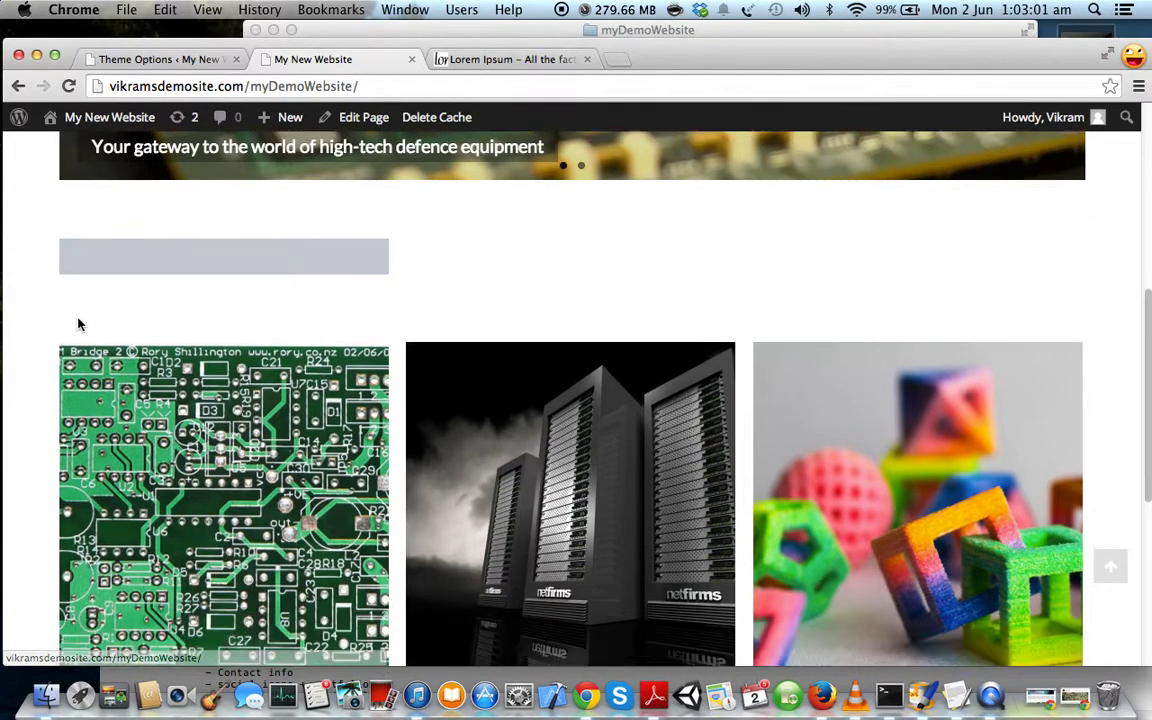
{"action": "scroll", "coordinate": [77, 323], "scroll_direction": "down", "scroll_amount": 3}
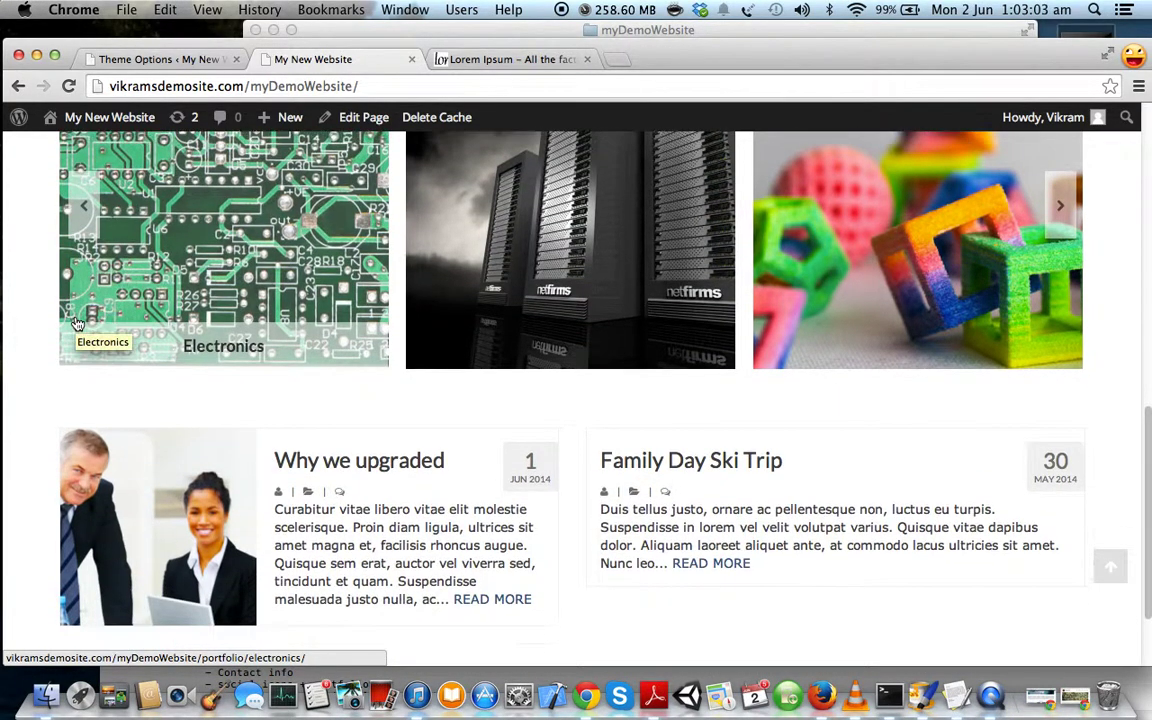
{"action": "scroll", "coordinate": [540, 272], "scroll_direction": "up", "scroll_amount": 1}
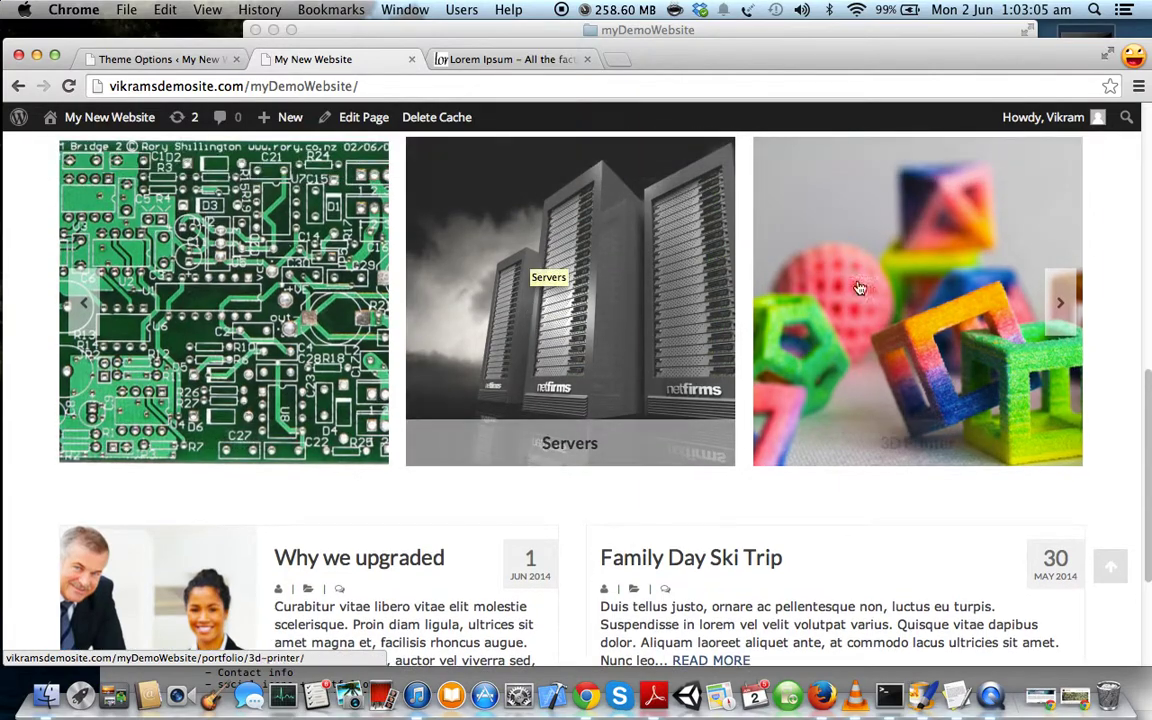
{"action": "left_click", "coordinate": [1048, 308]}
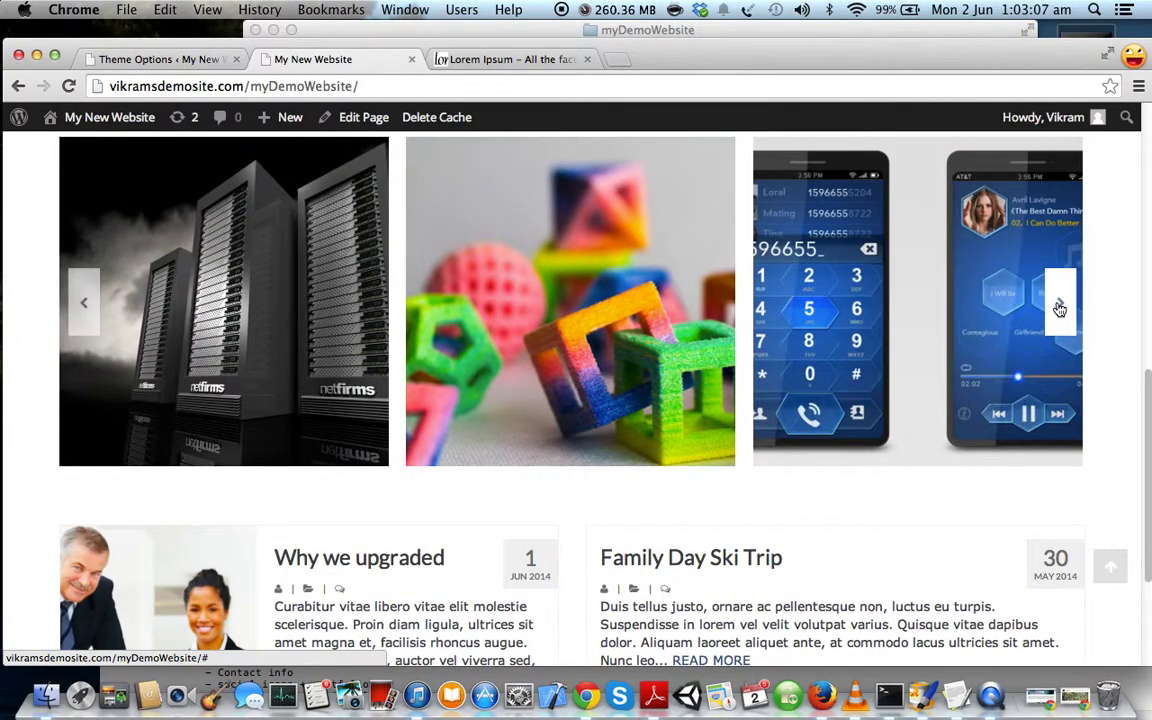
Advance the homepage portfolio carousel by two items and look over the carousel and the latest blog posts below it
{"action": "left_click", "coordinate": [1059, 308]}
{"action": "left_click", "coordinate": [1059, 308]}
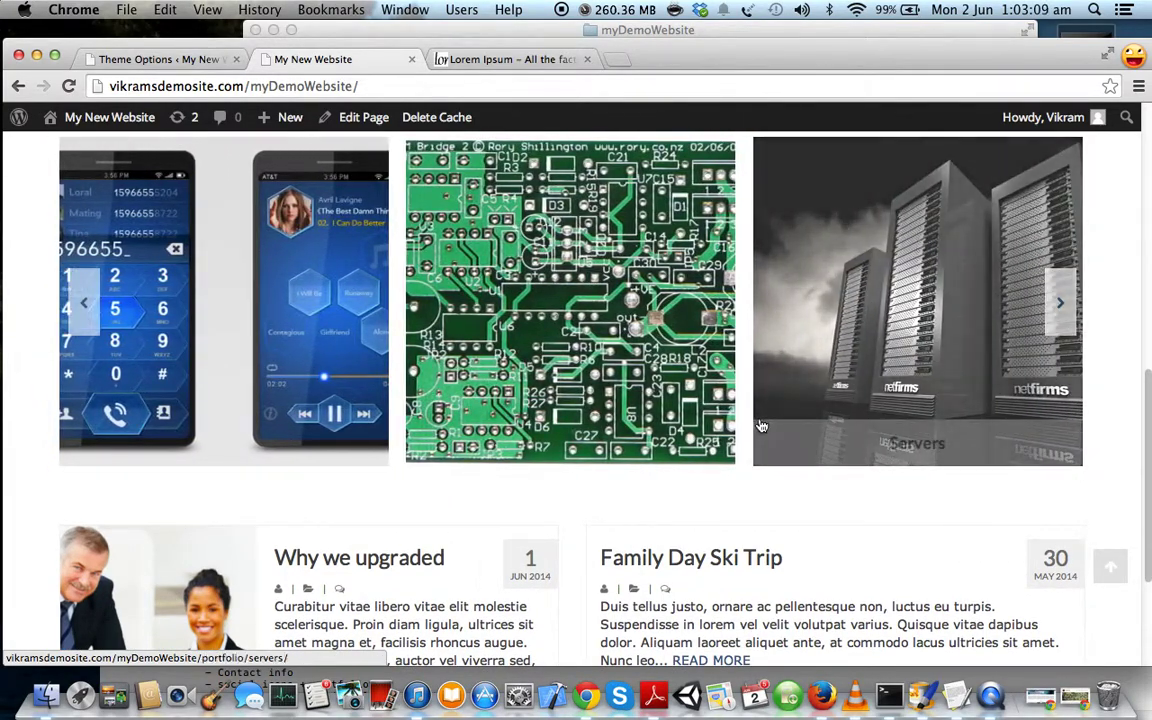
{"action": "scroll", "coordinate": [757, 423], "scroll_direction": "down", "scroll_amount": 1}
{"action": "scroll", "coordinate": [757, 423], "scroll_direction": "up", "scroll_amount": 3}
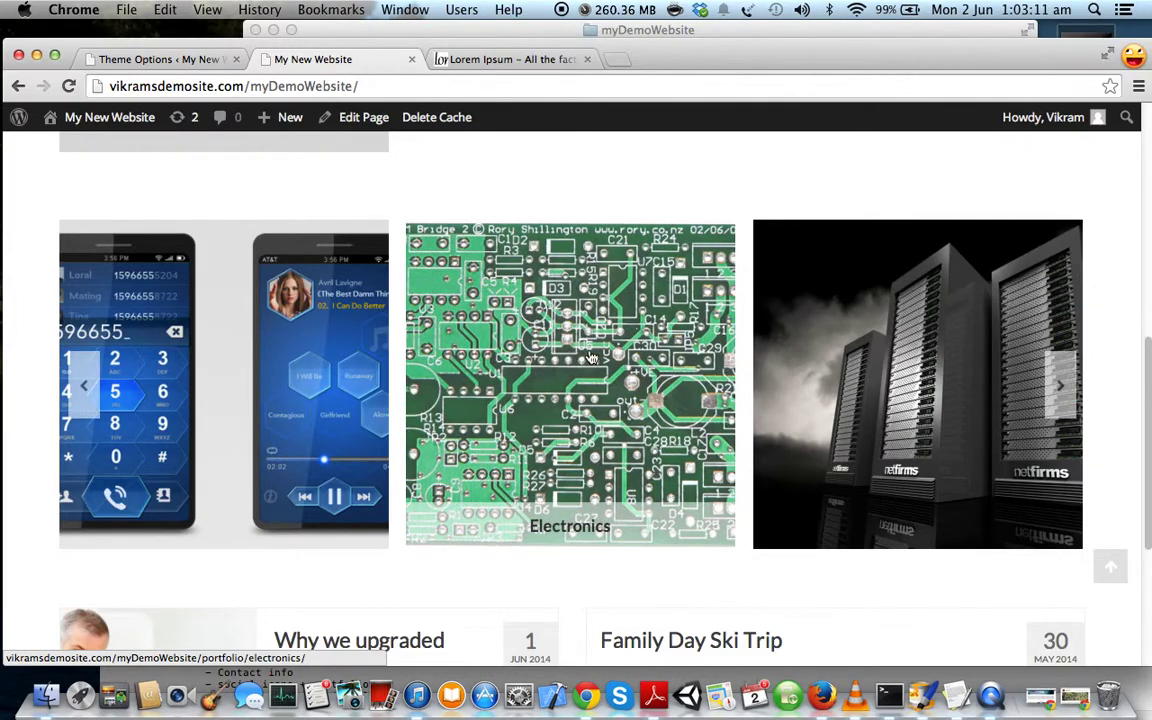
{"action": "scroll", "coordinate": [601, 332], "scroll_direction": "down", "scroll_amount": 2}
{"action": "scroll", "coordinate": [601, 332], "scroll_direction": "down", "scroll_amount": 3}
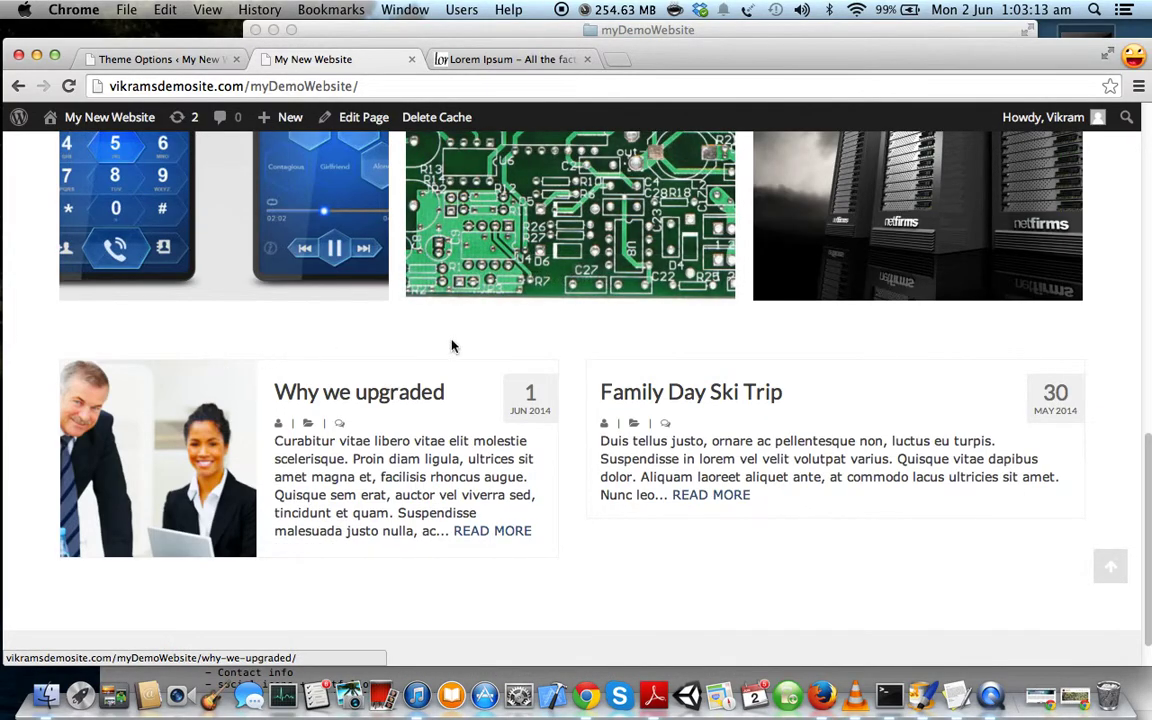
{"action": "scroll", "coordinate": [760, 410], "scroll_direction": "down", "scroll_amount": 1}
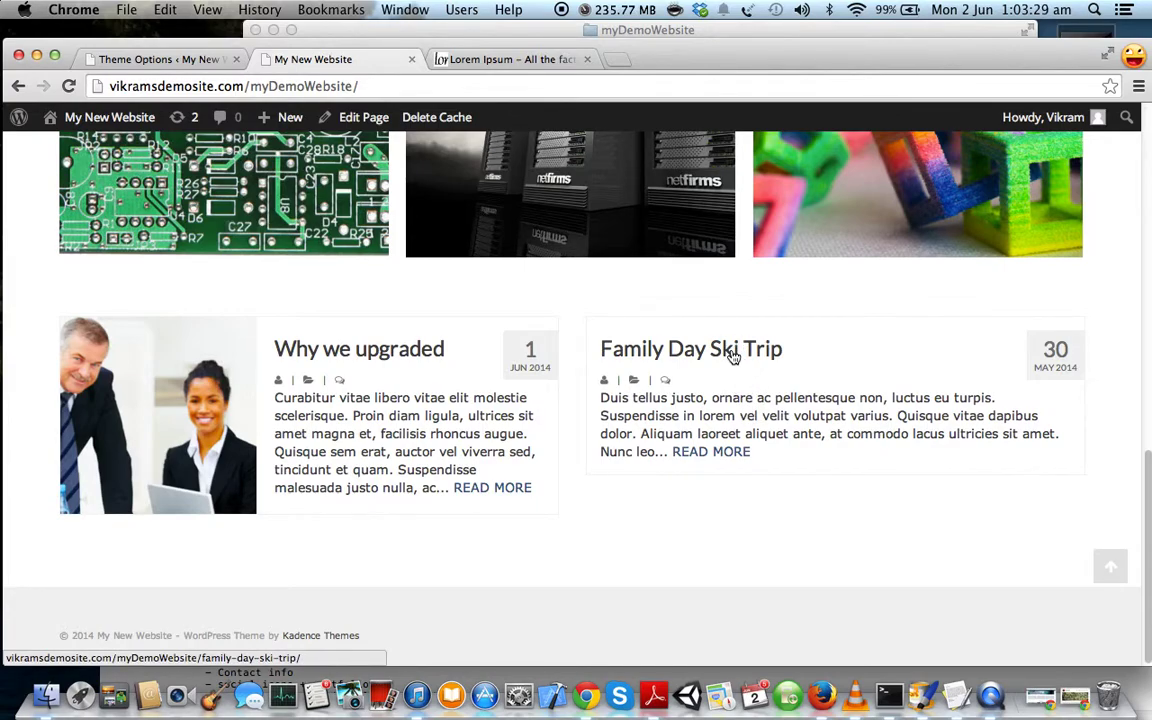
Open the Family Day Ski Trip post in a new tab, look through it and open it for editing
{"action": "left_click", "coordinate": [733, 357], "text": "super"}
{"action": "left_click", "coordinate": [508, 60]}
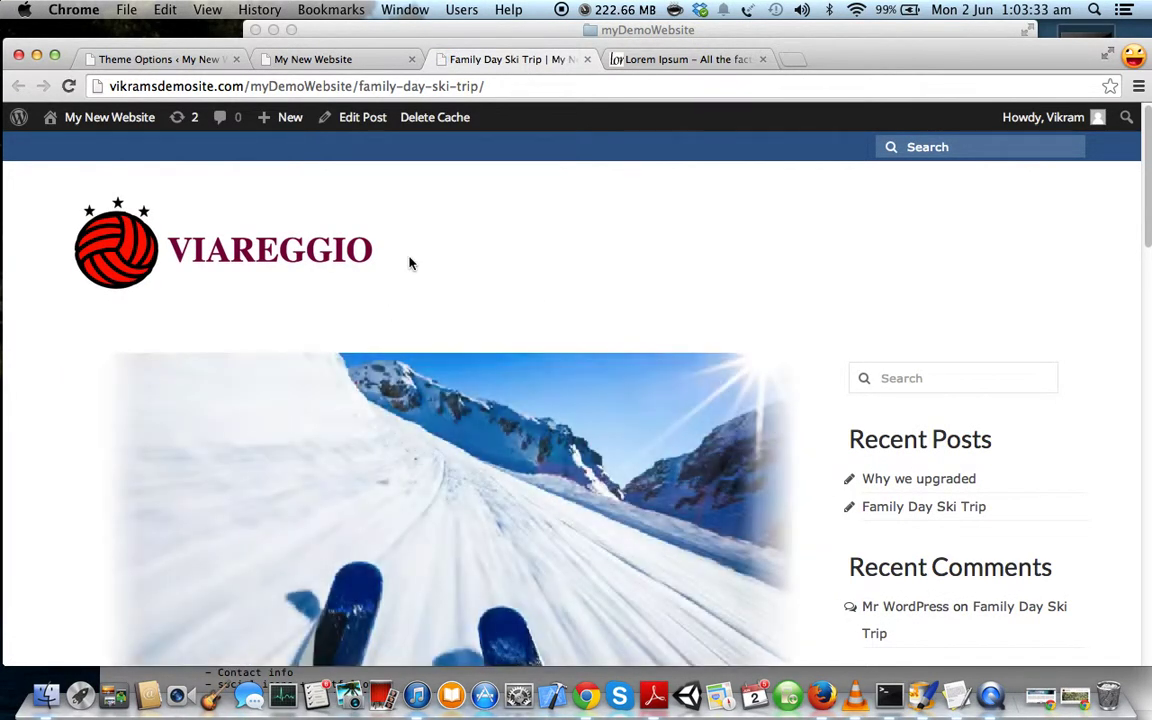
{"action": "scroll", "coordinate": [808, 391], "scroll_direction": "down", "scroll_amount": 5}
{"action": "scroll", "coordinate": [812, 391], "scroll_direction": "up", "scroll_amount": 5}
{"action": "left_click", "coordinate": [354, 120]}
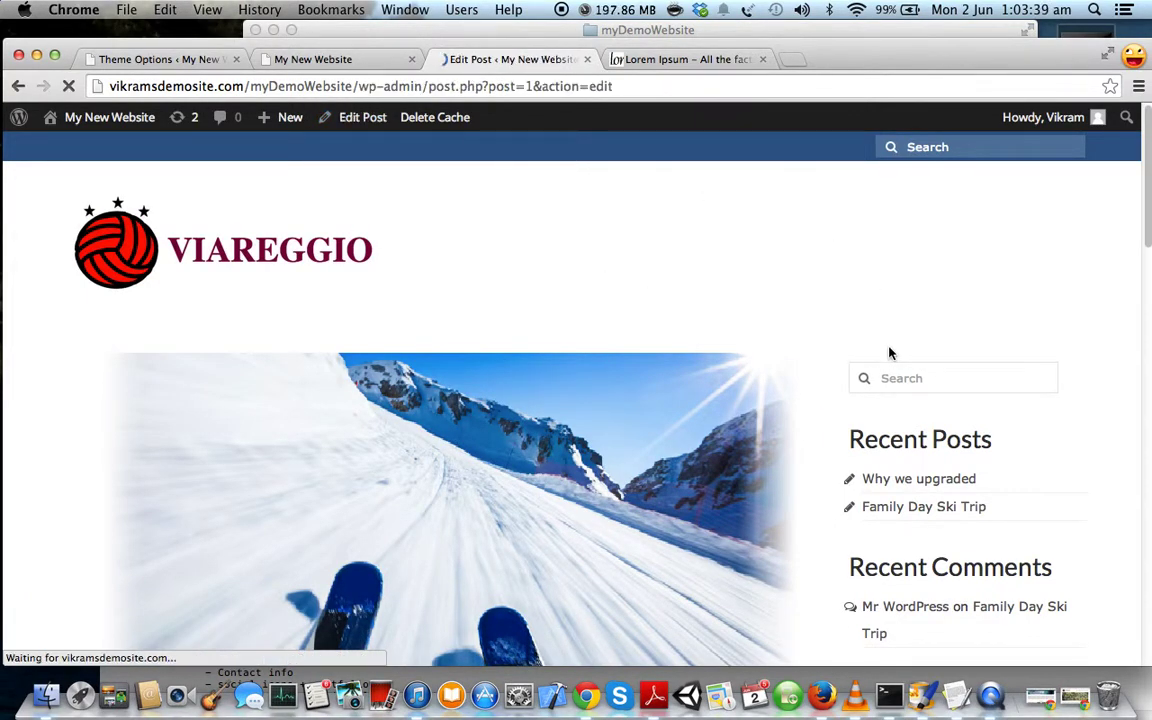
Set skiiing5.png from the media library as the post's featured image and update the post
{"action": "scroll", "coordinate": [862, 436], "scroll_direction": "down", "scroll_amount": 3}
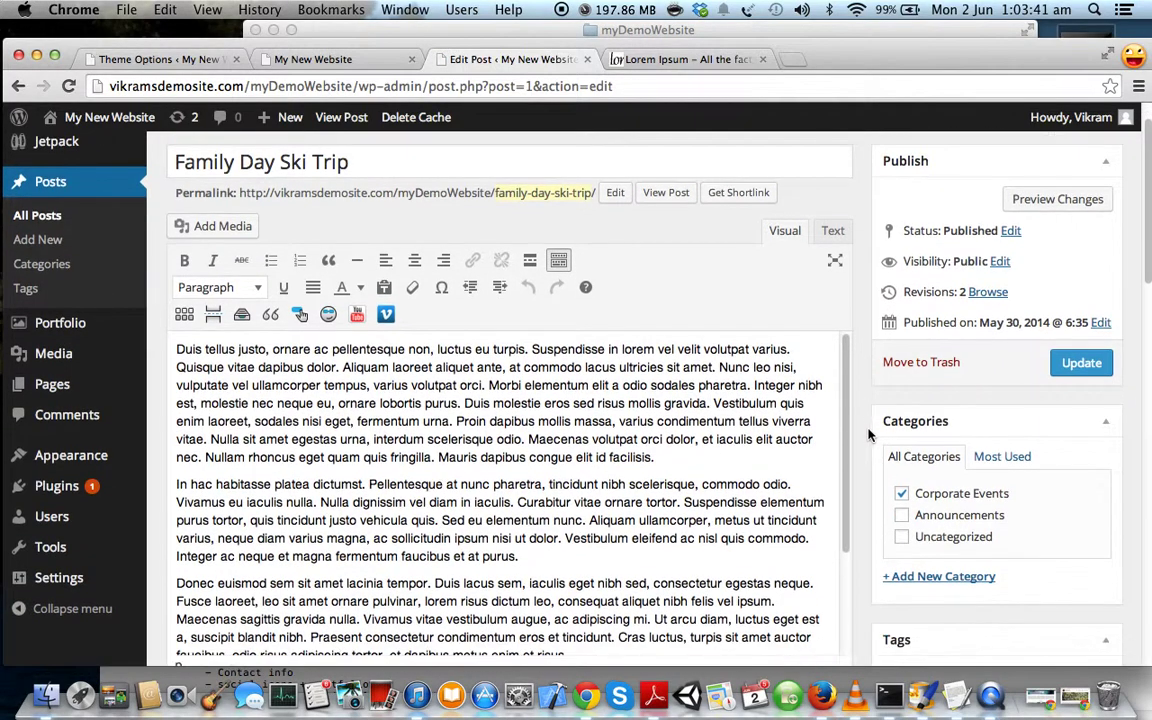
{"action": "scroll", "coordinate": [881, 397], "scroll_direction": "down", "scroll_amount": 5}
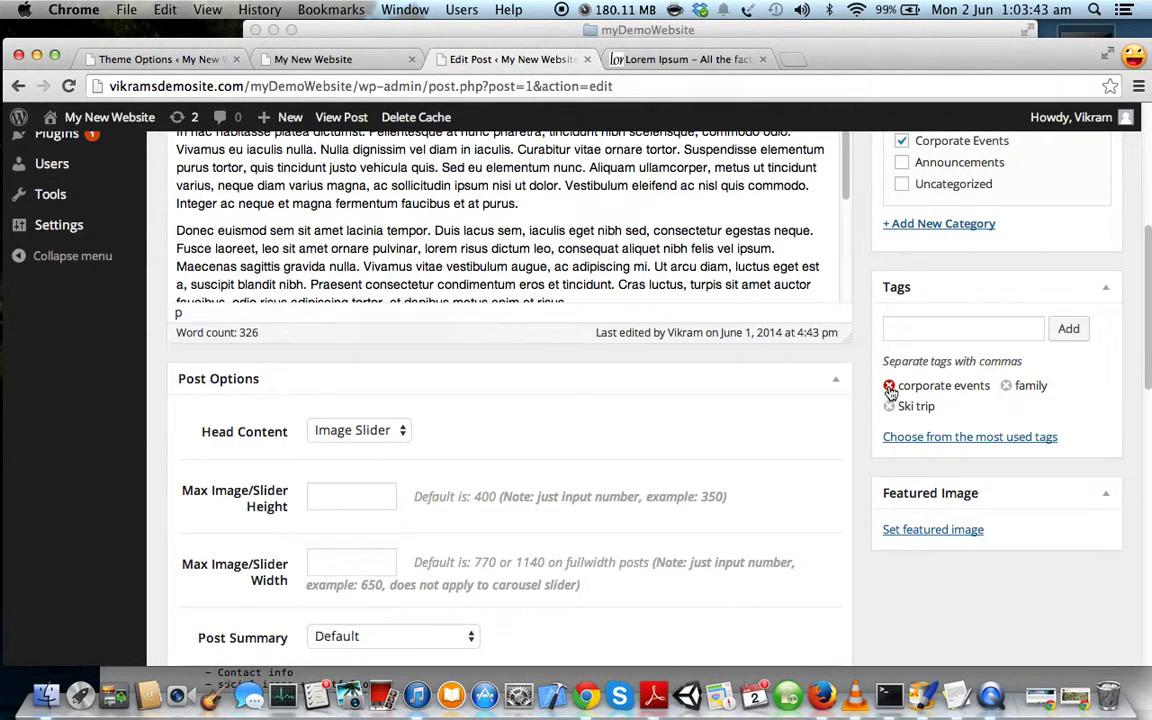
{"action": "left_click", "coordinate": [932, 531]}
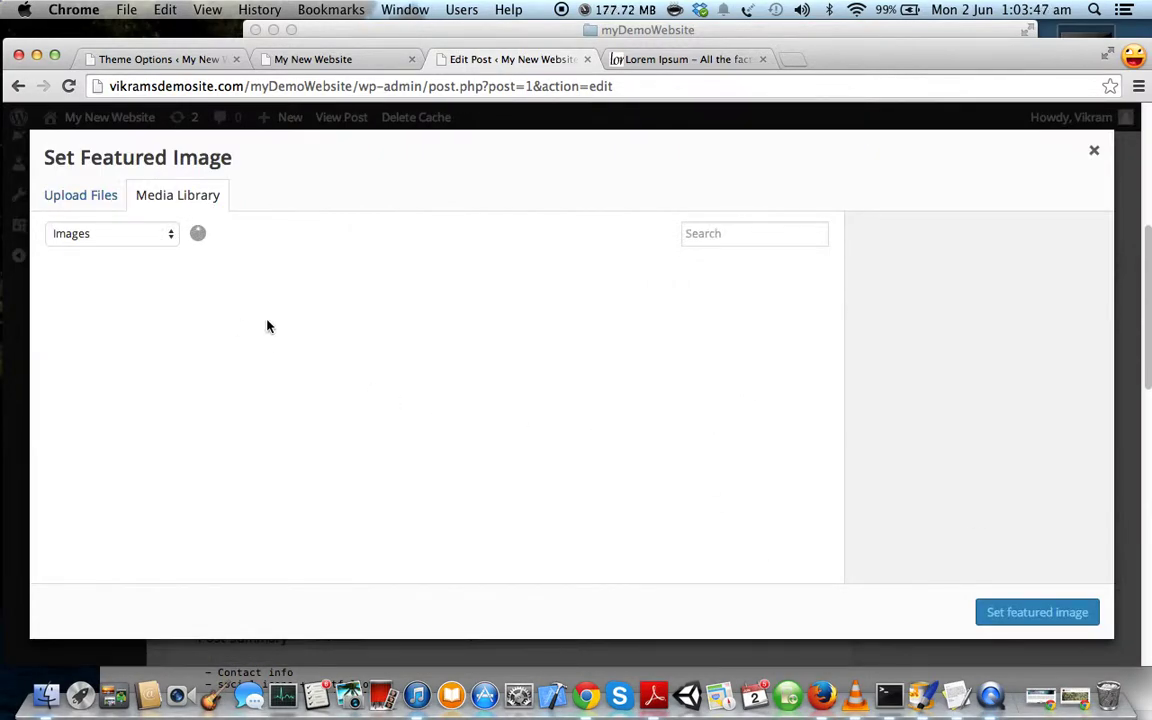
{"action": "scroll", "coordinate": [352, 290], "scroll_direction": "down", "scroll_amount": 2}
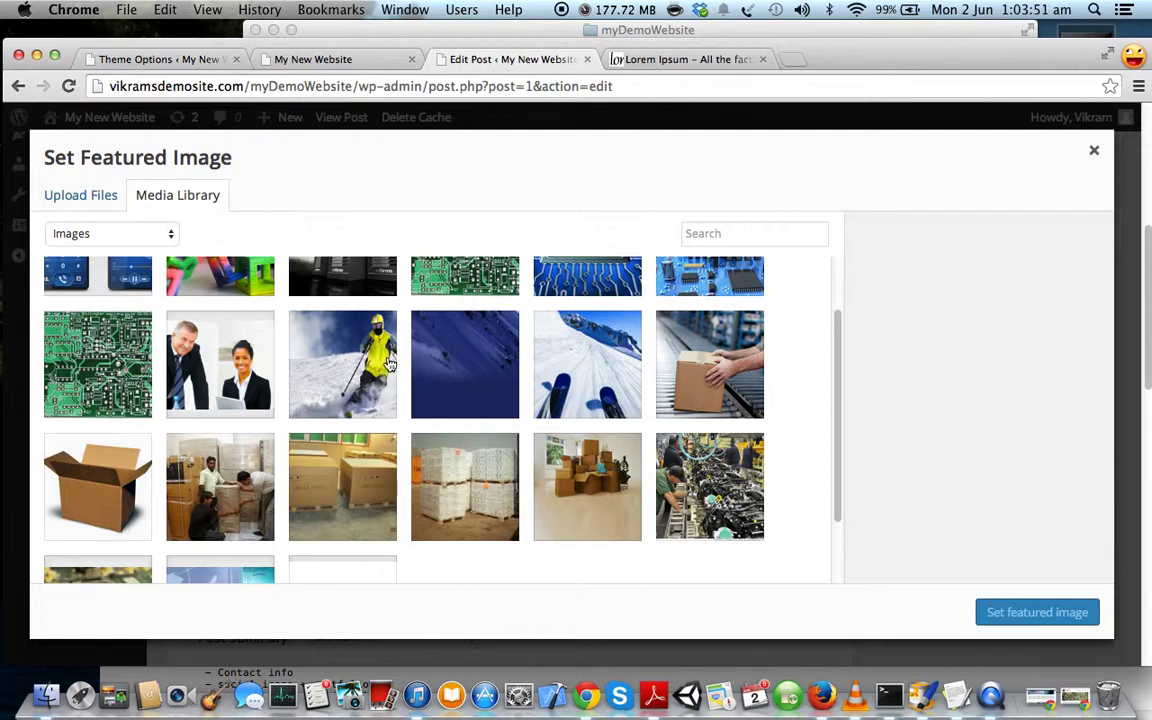
{"action": "left_click", "coordinate": [596, 367]}
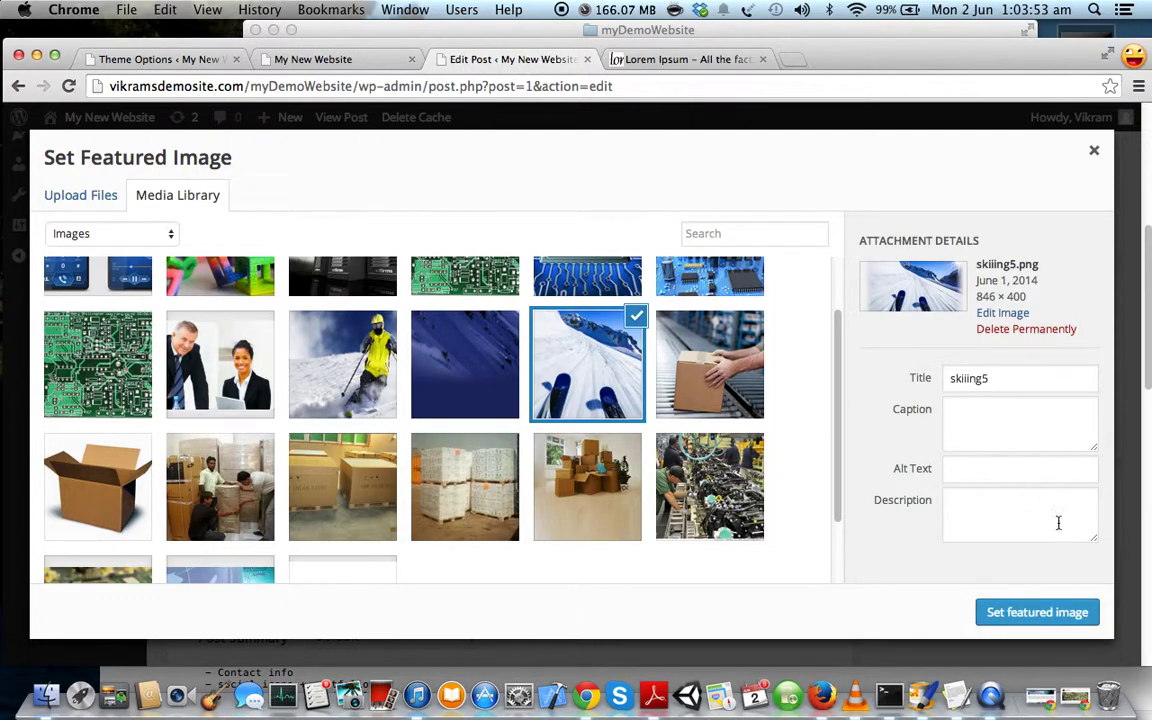
{"action": "left_click", "coordinate": [1046, 612]}
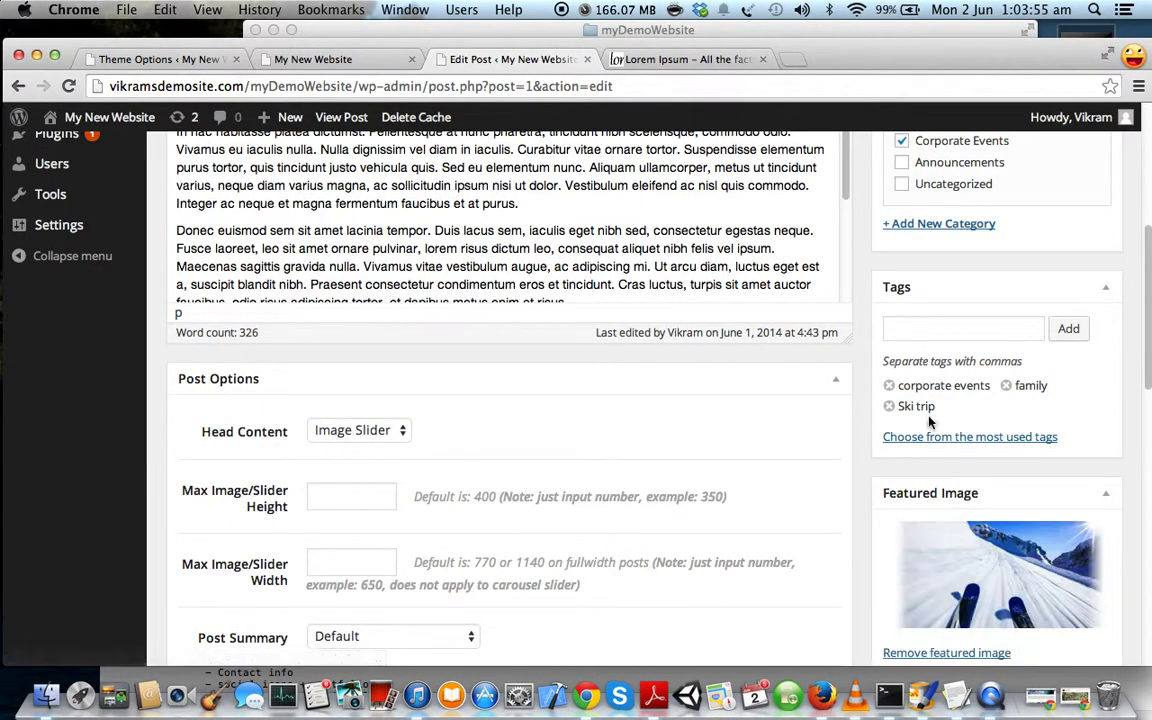
{"action": "scroll", "coordinate": [905, 420], "scroll_direction": "up", "scroll_amount": 5}
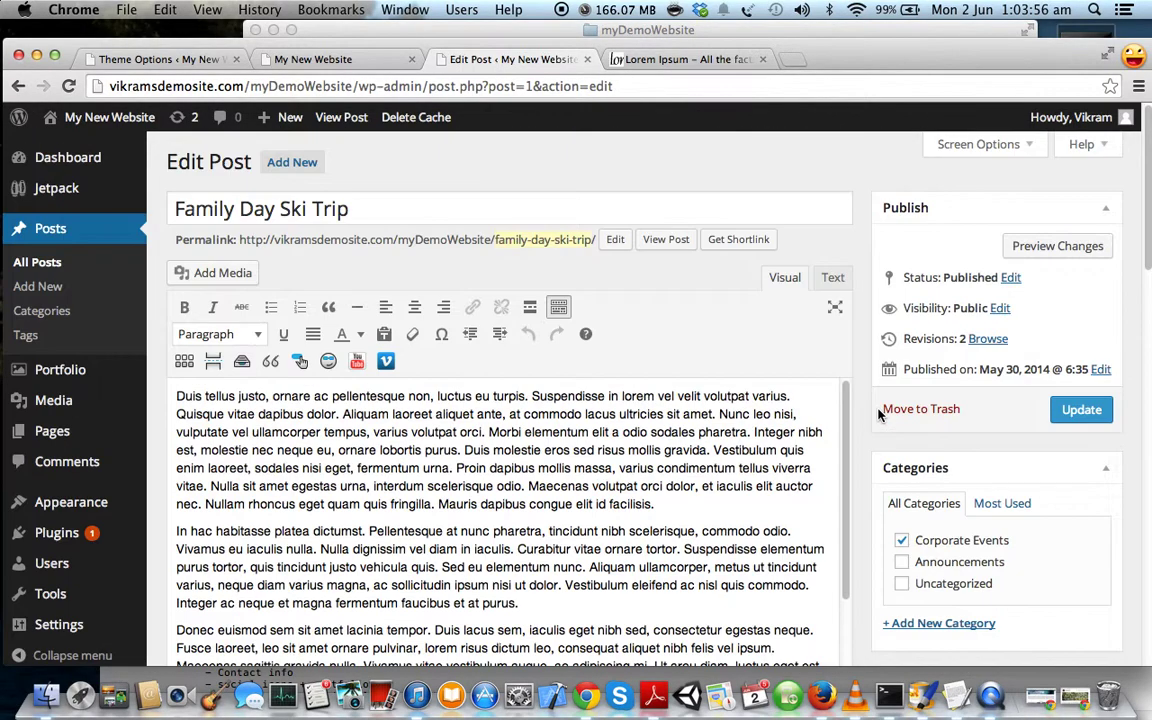
{"action": "left_click", "coordinate": [1075, 410]}
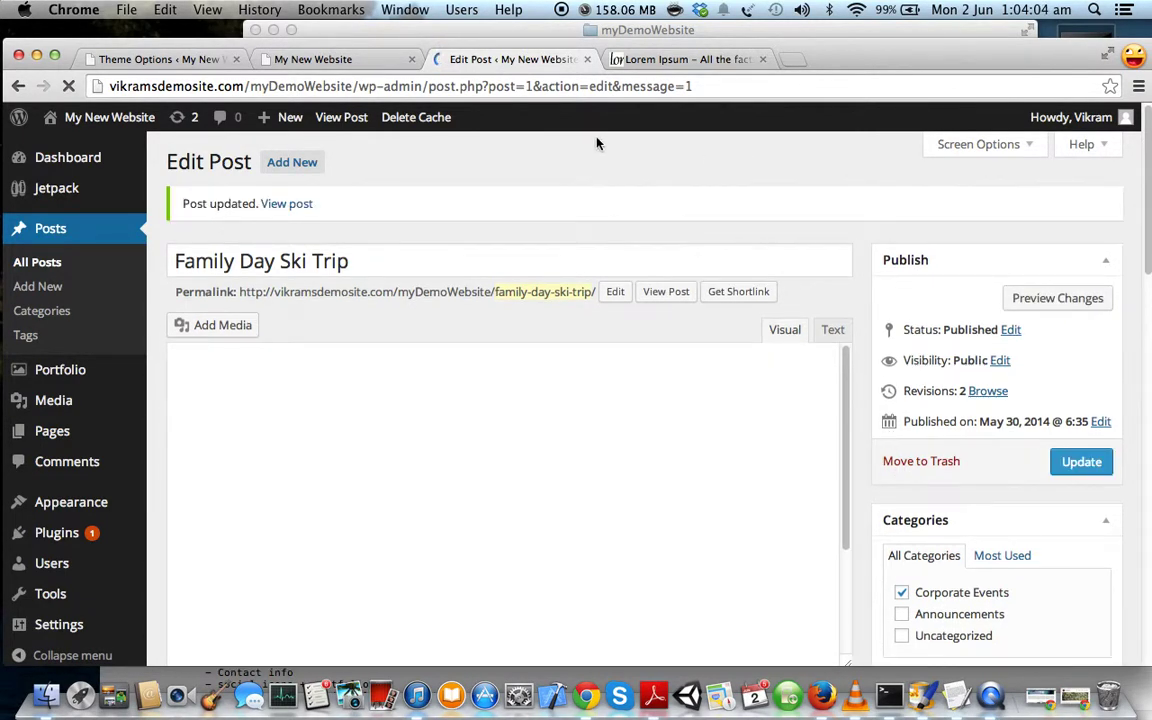
Reload the live homepage and check the Family Day Ski Trip post's image, the slider and the icon menu area
{"action": "left_click", "coordinate": [340, 62]}
{"action": "left_click", "coordinate": [68, 86]}
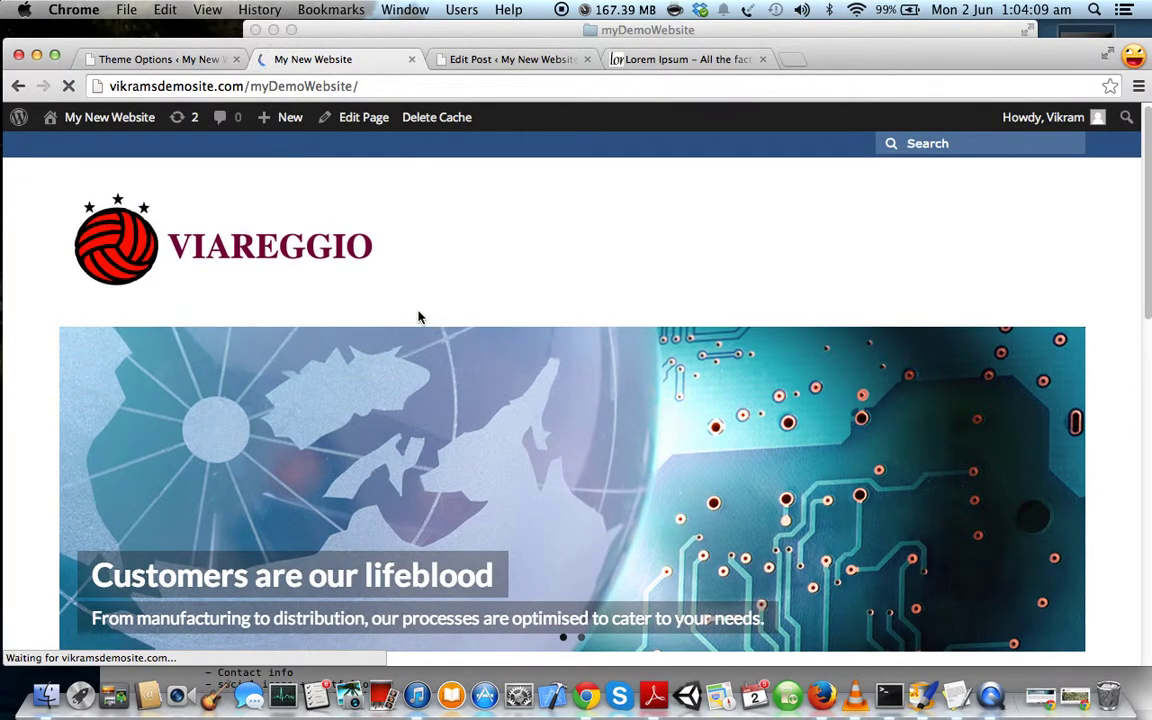
{"action": "scroll", "coordinate": [566, 363], "scroll_direction": "down", "scroll_amount": 10}
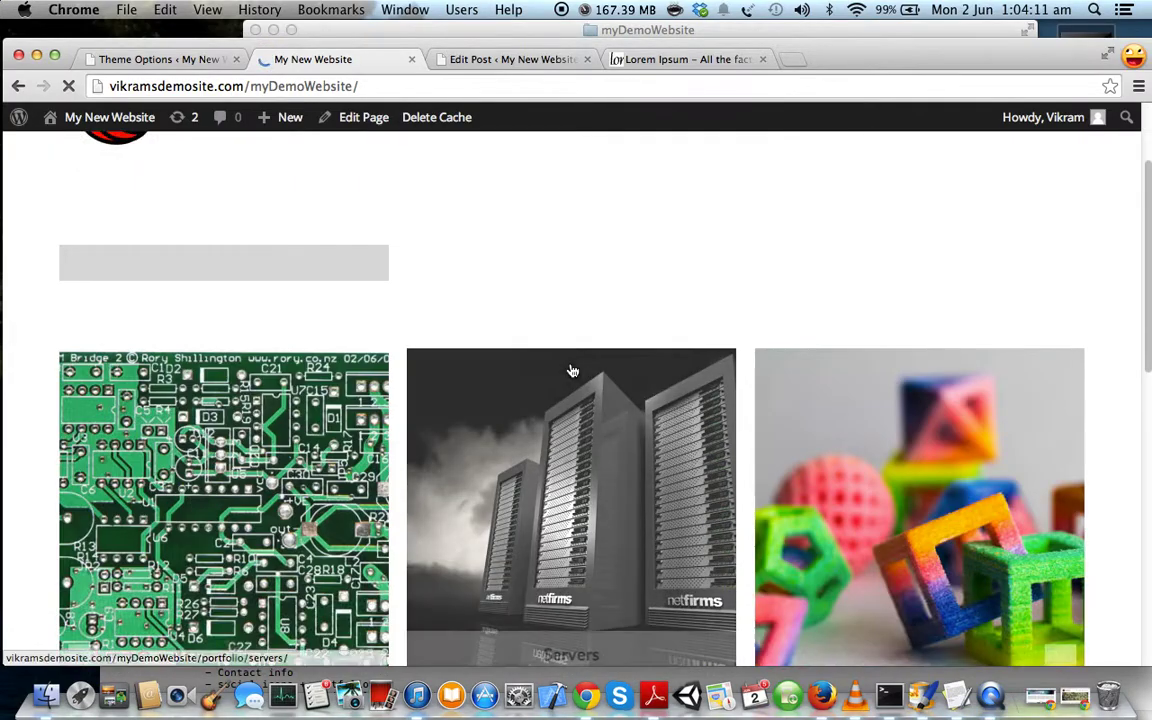
{"action": "scroll", "coordinate": [571, 368], "scroll_direction": "up", "scroll_amount": 5}
{"action": "scroll", "coordinate": [575, 375], "scroll_direction": "down", "scroll_amount": 5}
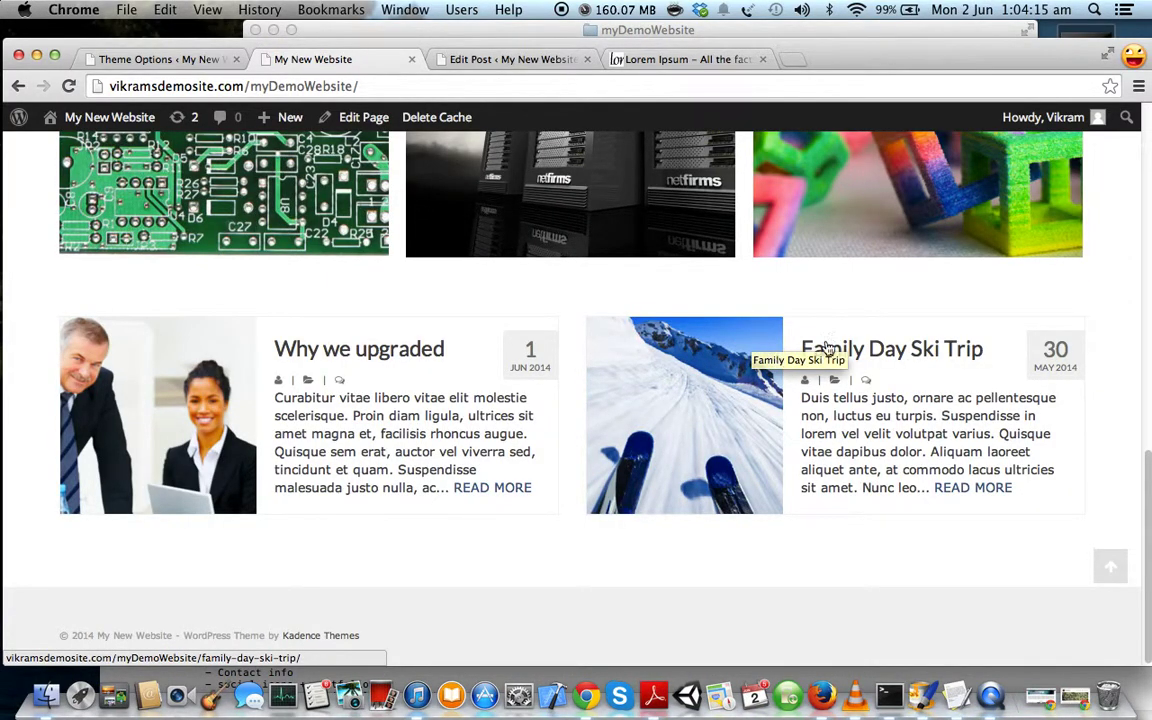
{"action": "scroll", "coordinate": [625, 406], "scroll_direction": "up", "scroll_amount": 15}
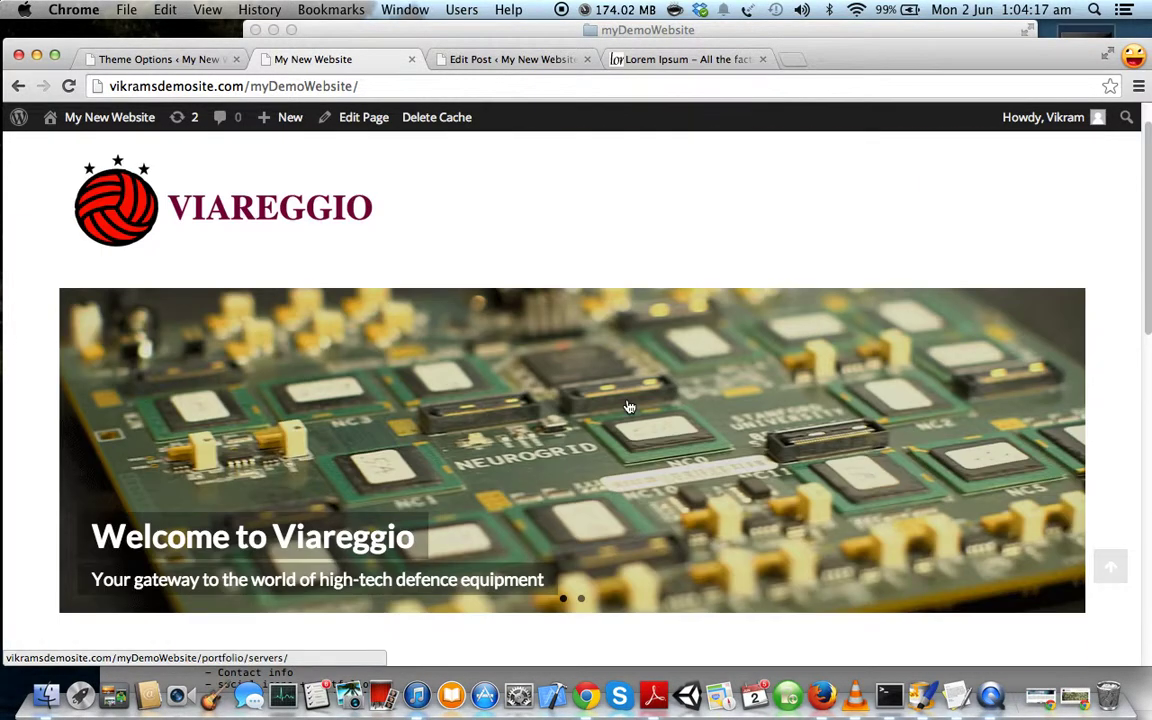
{"action": "scroll", "coordinate": [628, 405], "scroll_direction": "down", "scroll_amount": 5}
{"action": "scroll", "coordinate": [628, 405], "scroll_direction": "down", "scroll_amount": 1}
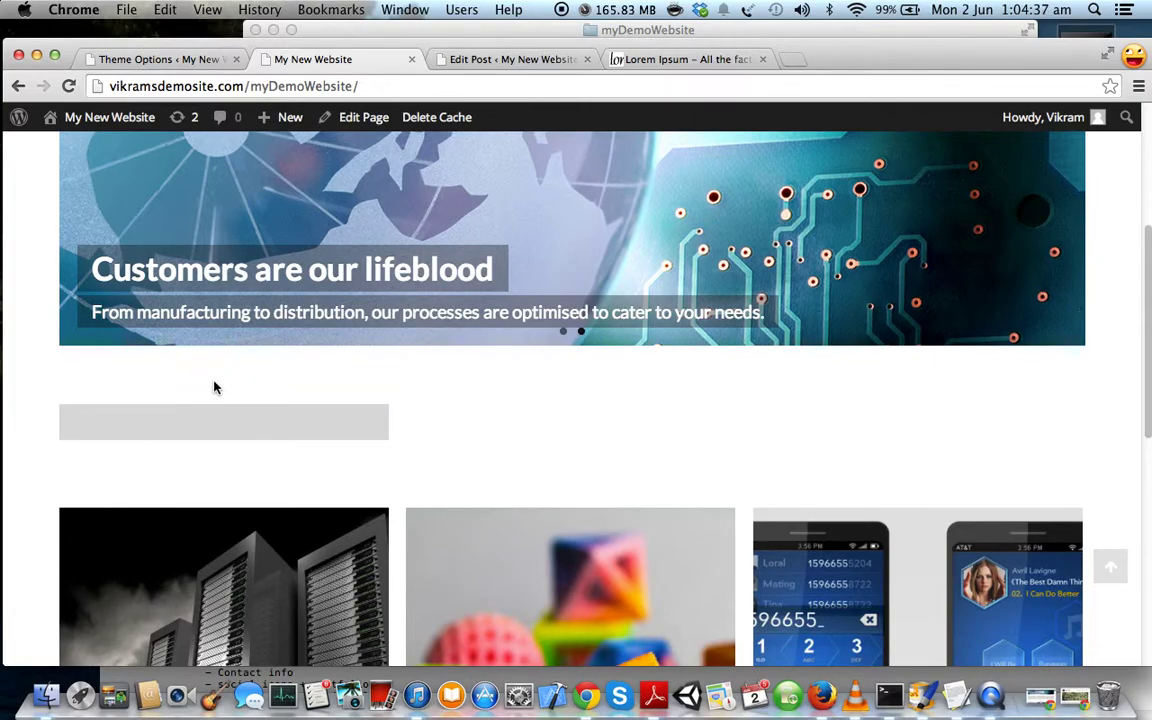
Return to the theme options and review the enabled modules in the Homepage Layout Manager
{"action": "left_click", "coordinate": [165, 58]}
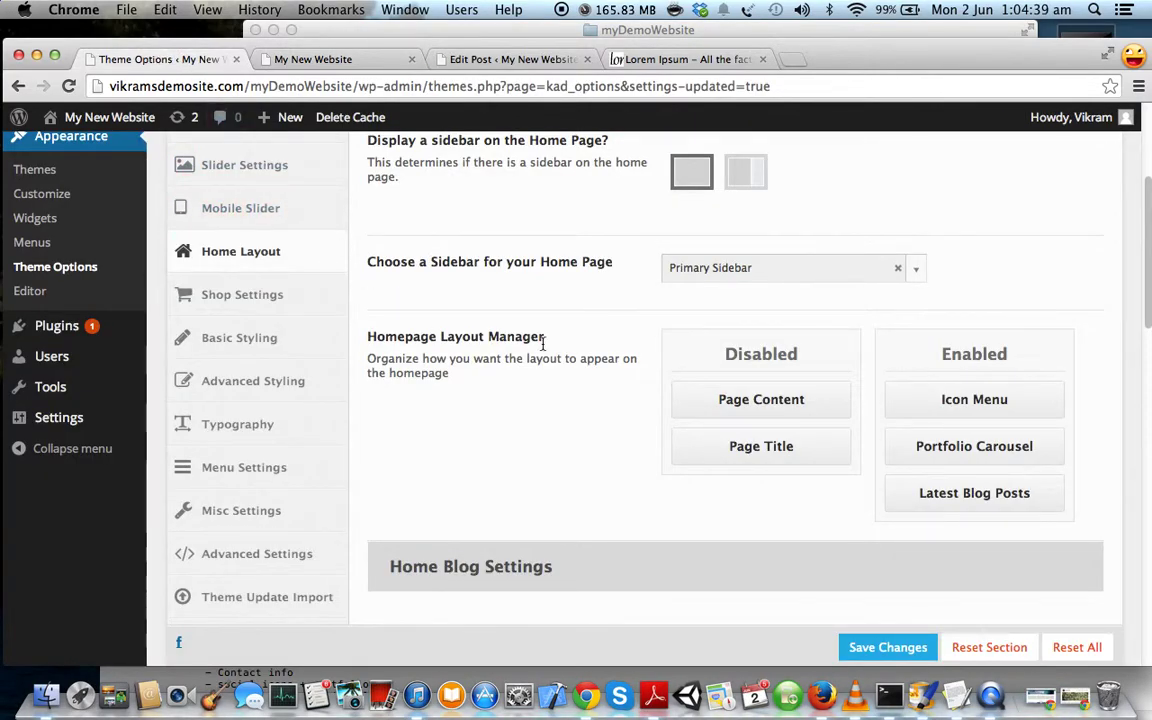
{"action": "scroll", "coordinate": [543, 343], "scroll_direction": "up", "scroll_amount": 3}
{"action": "scroll", "coordinate": [543, 349], "scroll_direction": "down", "scroll_amount": 1}
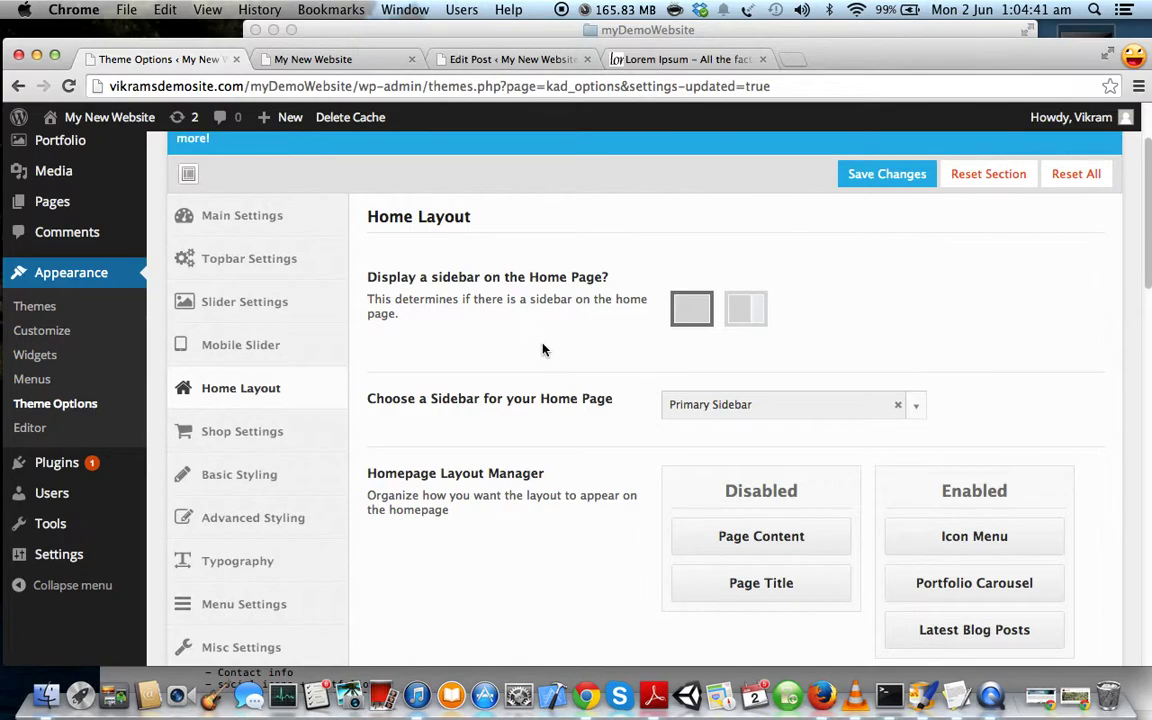
{"action": "scroll", "coordinate": [543, 349], "scroll_direction": "down", "scroll_amount": 3}
{"action": "scroll", "coordinate": [543, 349], "scroll_direction": "down", "scroll_amount": 1}
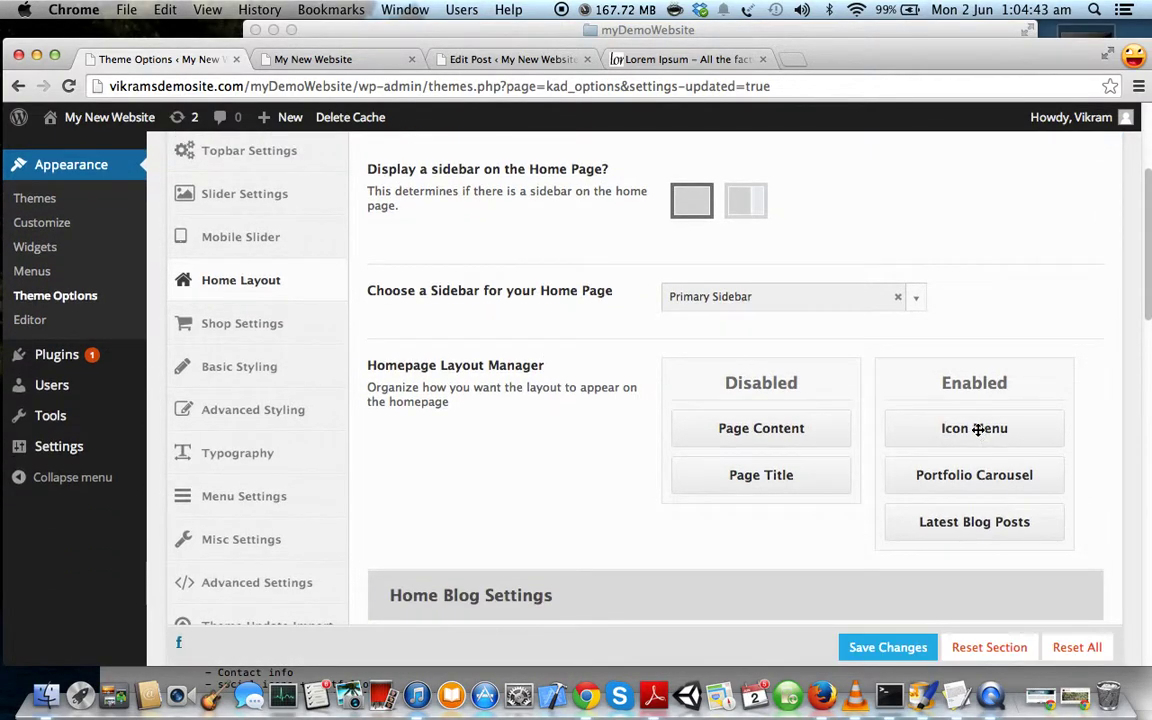
{"action": "scroll", "coordinate": [521, 326], "scroll_direction": "up", "scroll_amount": 5}
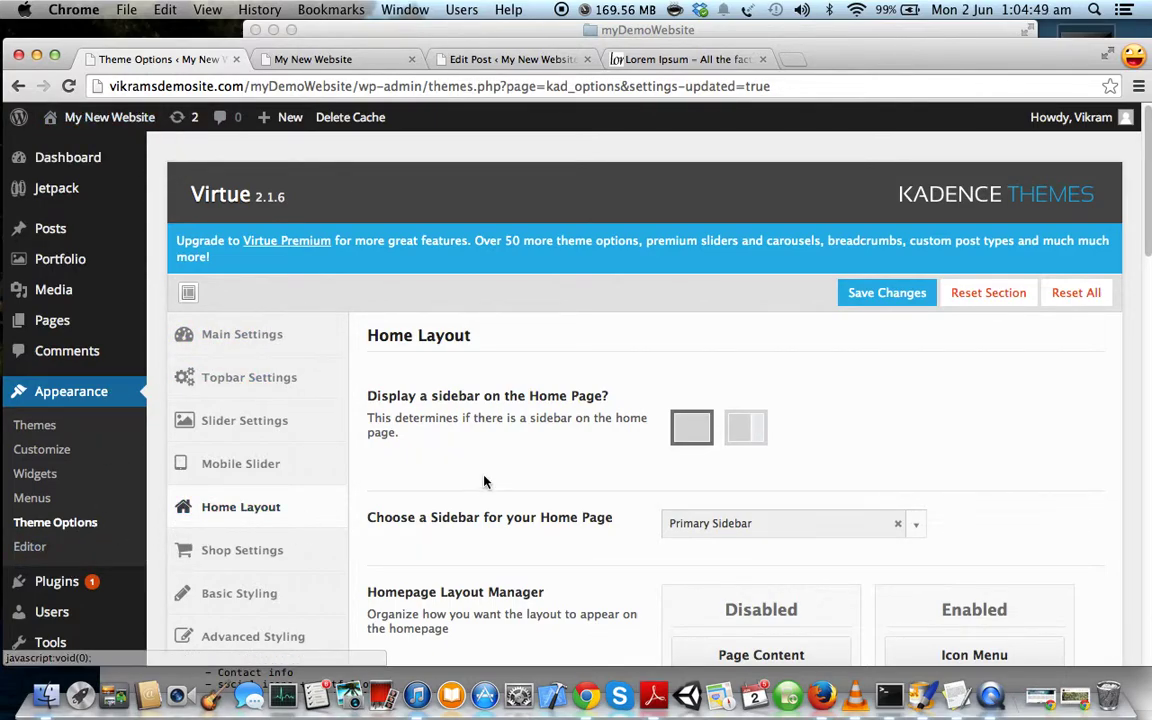
Expand the blank icon entry in the Home Icon Menu settings of the Home Layout options
{"action": "left_click", "coordinate": [285, 512]}
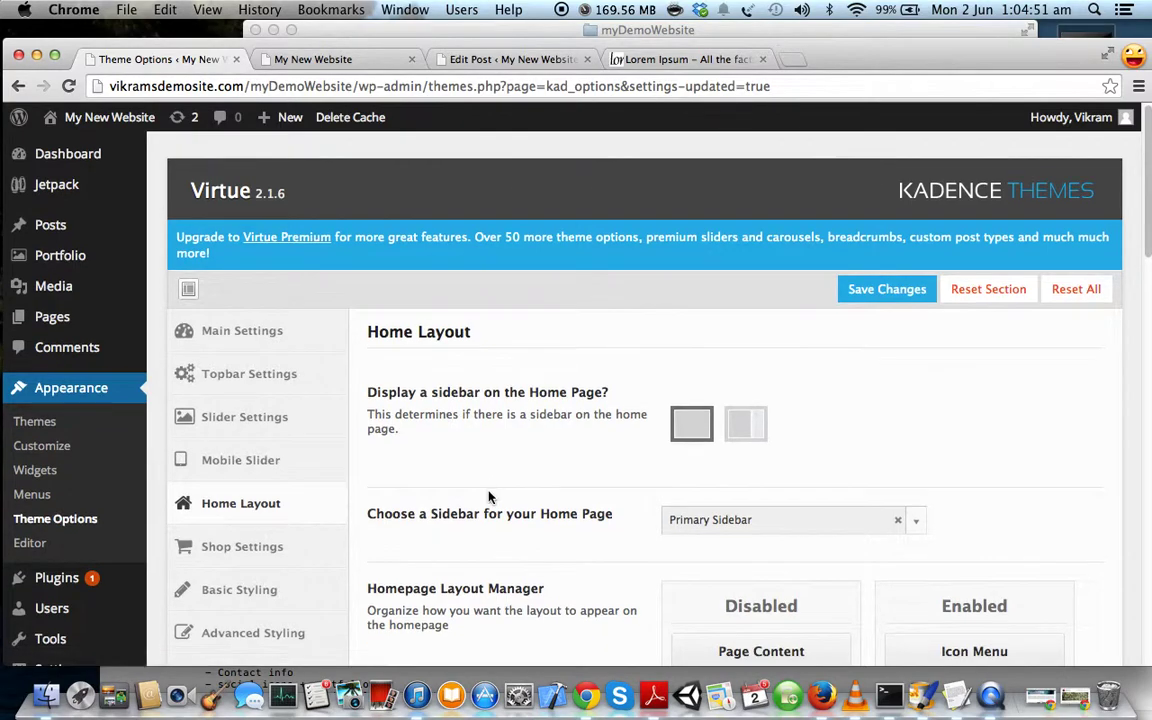
{"action": "scroll", "coordinate": [488, 494], "scroll_direction": "down", "scroll_amount": 10}
{"action": "scroll", "coordinate": [489, 494], "scroll_direction": "down", "scroll_amount": 7}
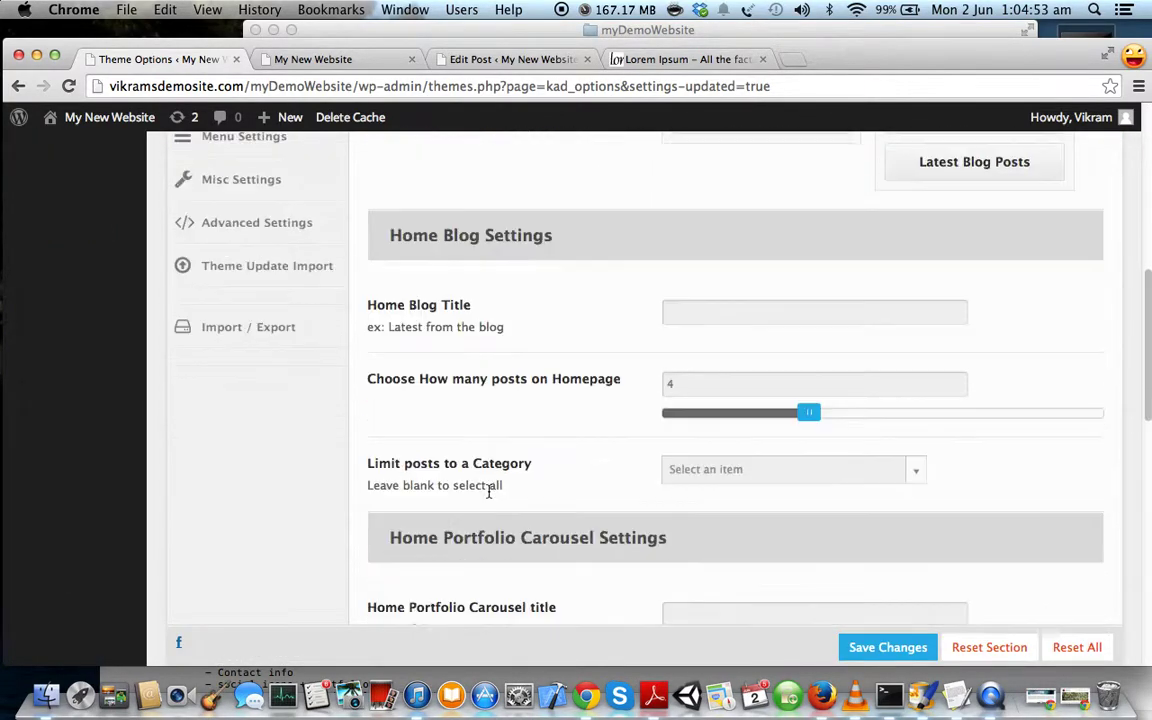
{"action": "scroll", "coordinate": [489, 496], "scroll_direction": "down", "scroll_amount": 10}
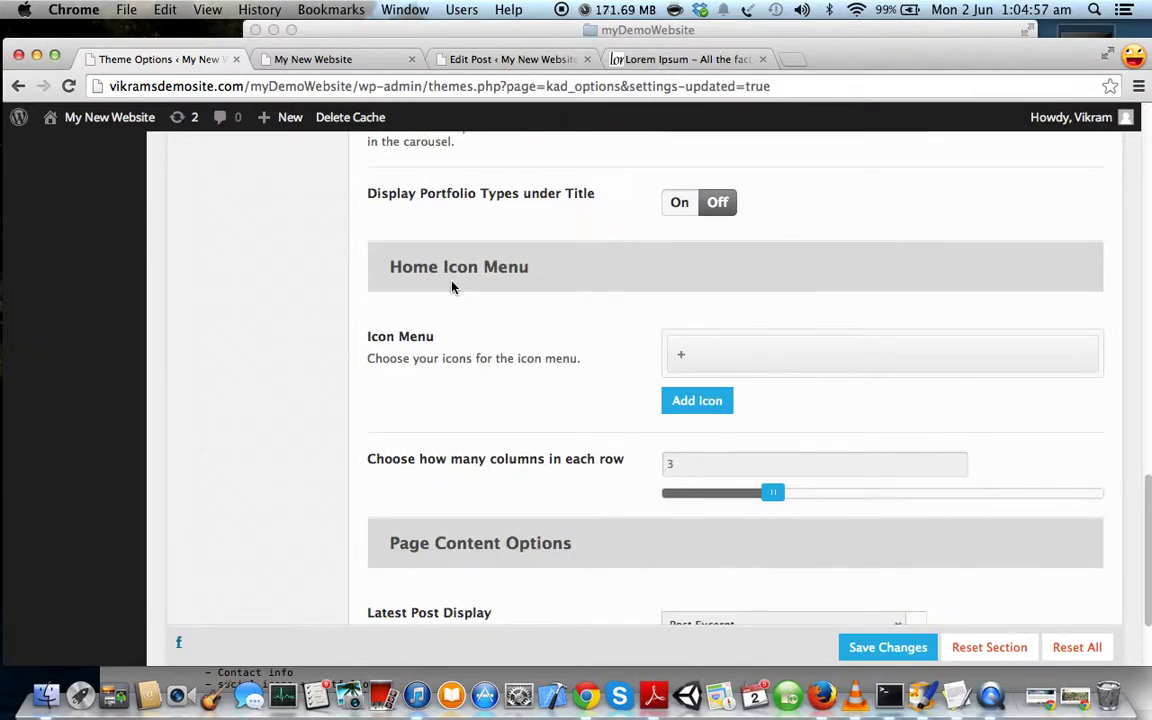
{"action": "scroll", "coordinate": [460, 276], "scroll_direction": "down", "scroll_amount": 1}
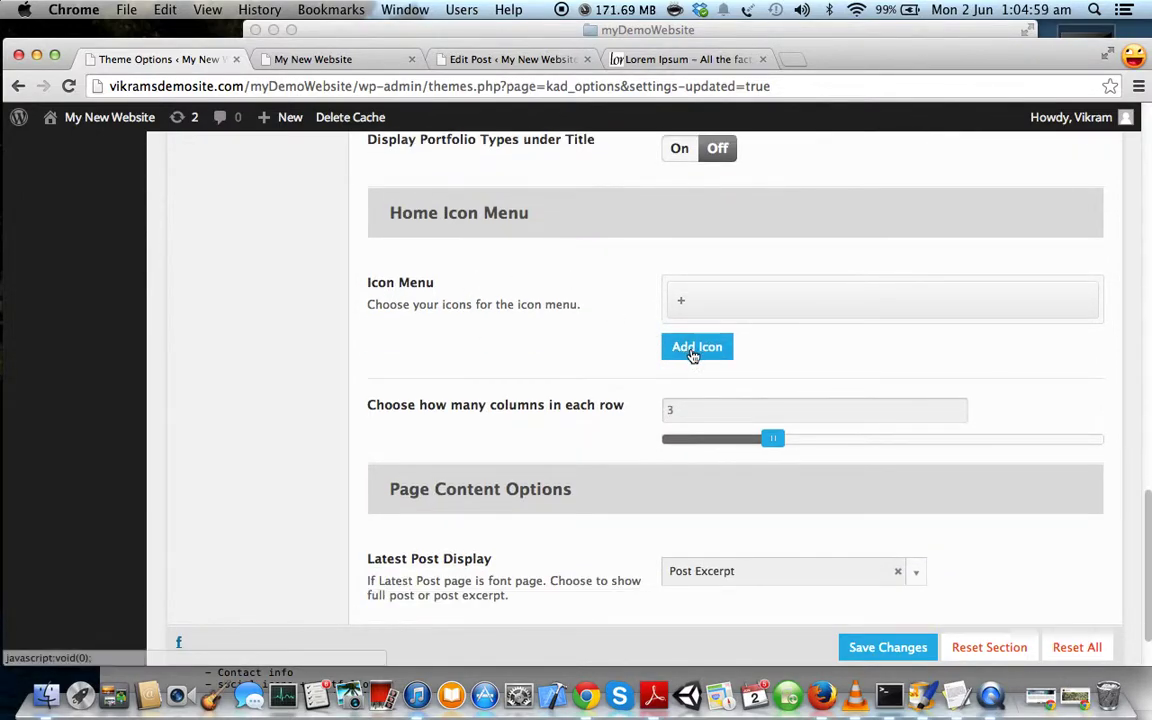
{"action": "scroll", "coordinate": [703, 298], "scroll_direction": "down", "scroll_amount": 1}
{"action": "left_click", "coordinate": [703, 298]}
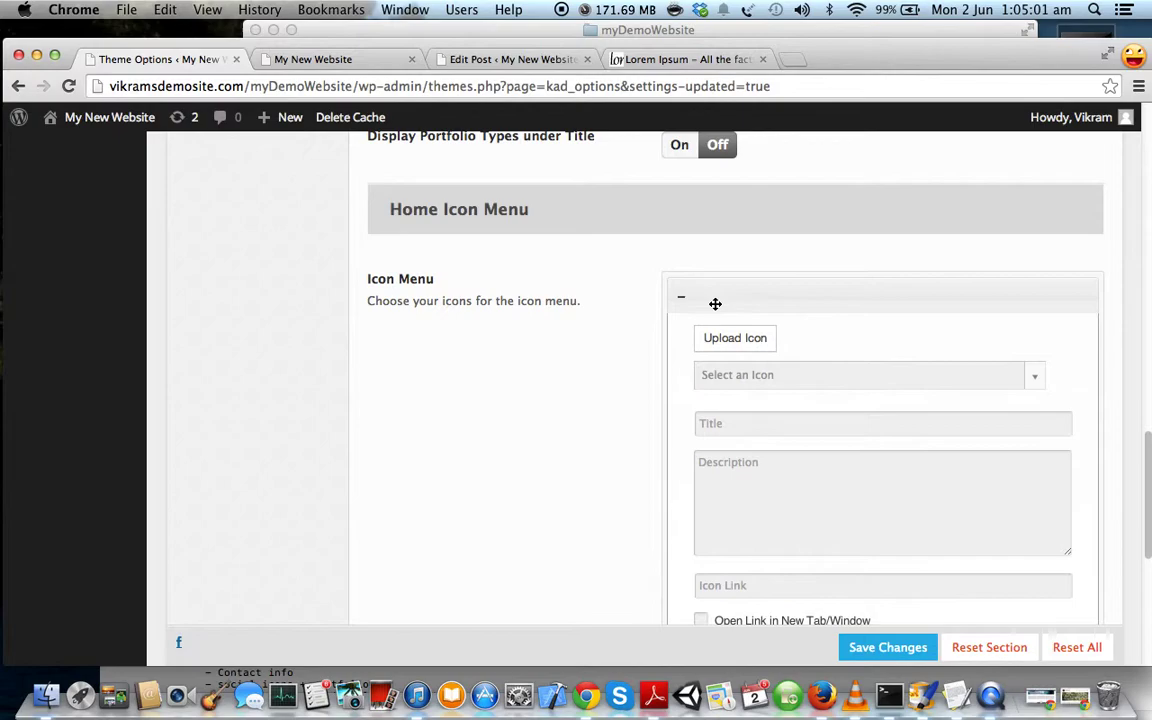
{"action": "scroll", "coordinate": [630, 296], "scroll_direction": "down", "scroll_amount": 2}
{"action": "scroll", "coordinate": [630, 246], "scroll_direction": "down", "scroll_amount": 1}
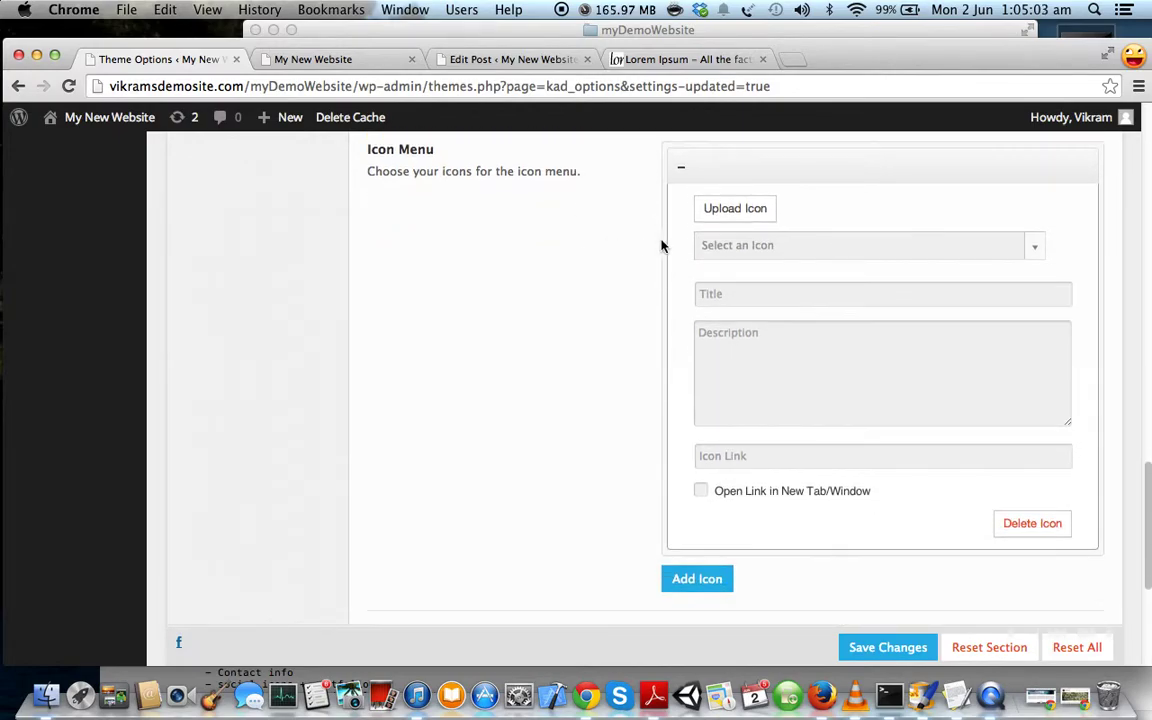
Choose icon-ok as the icon for the blank icon menu entry
{"action": "left_click", "coordinate": [1035, 254]}
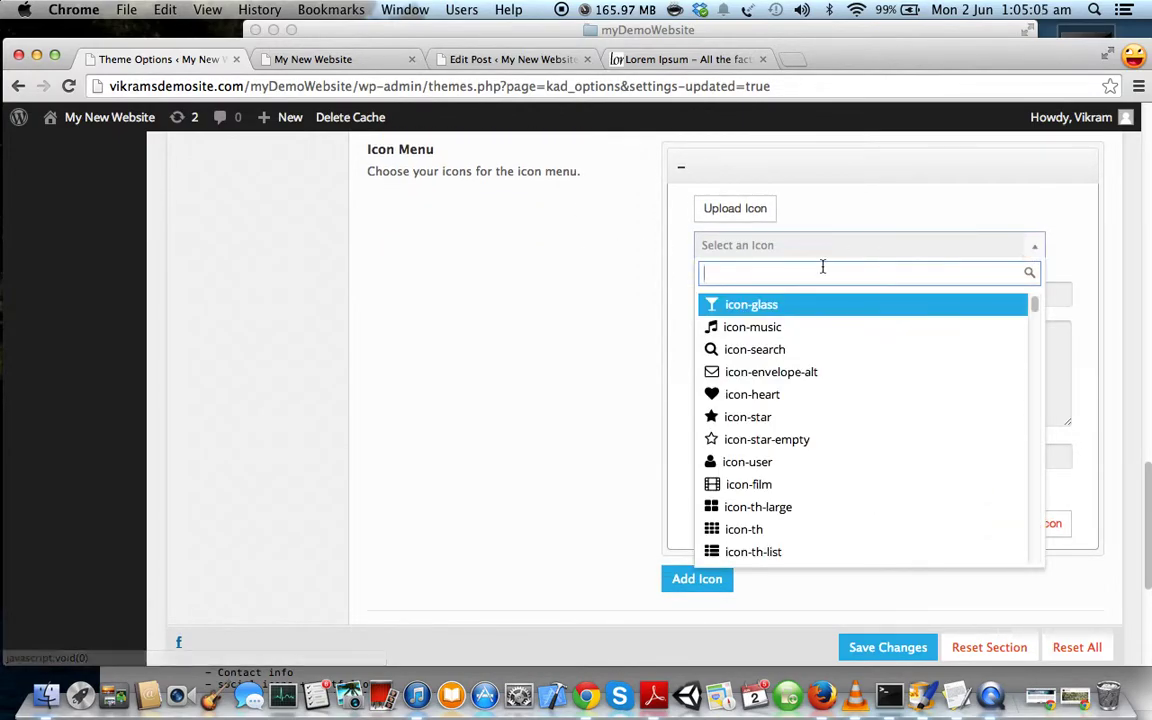
{"action": "scroll", "coordinate": [795, 417], "scroll_direction": "down", "scroll_amount": 3}
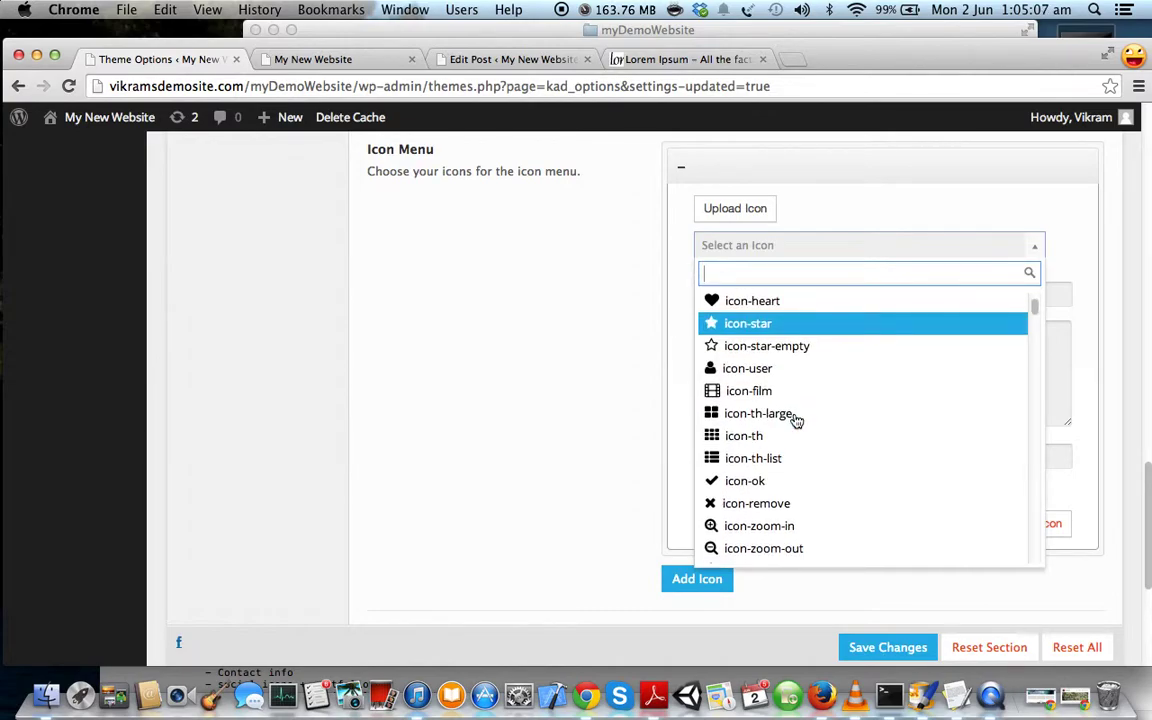
{"action": "left_click", "coordinate": [766, 490]}
Browse the available icons for the first icon menu entry, keeping icon-ok selected
{"action": "left_click", "coordinate": [1030, 279]}
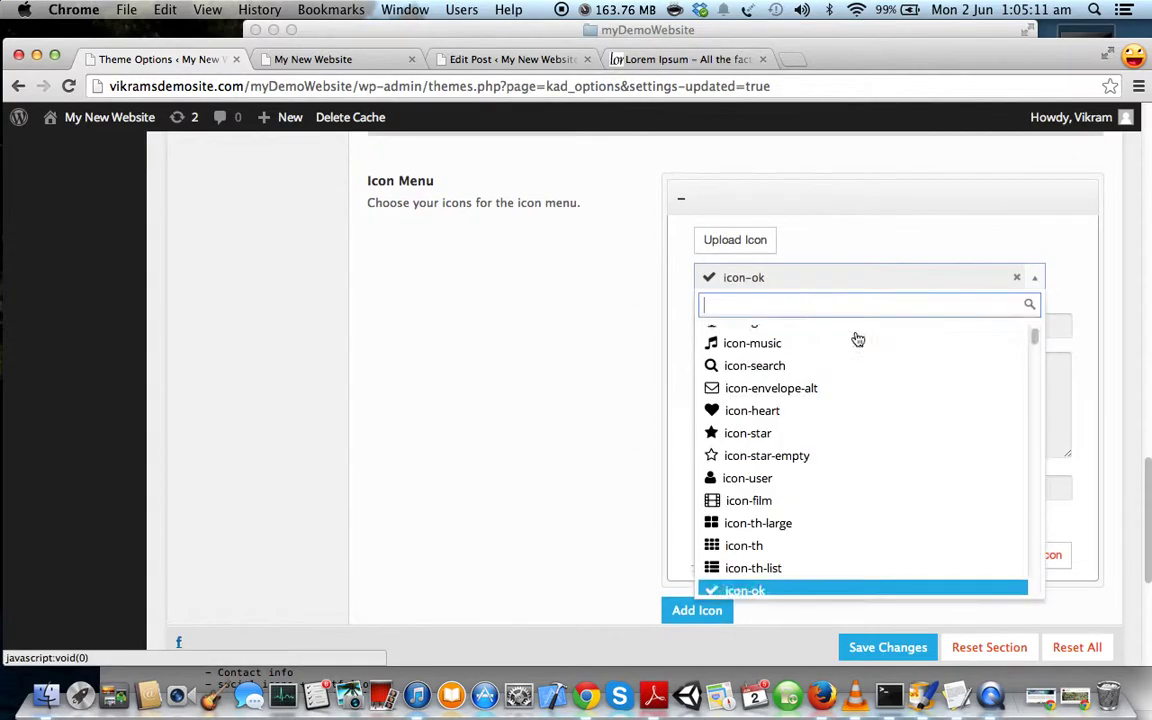
{"action": "scroll", "coordinate": [790, 455], "scroll_direction": "up", "scroll_amount": 1}
{"action": "scroll", "coordinate": [790, 455], "scroll_direction": "down", "scroll_amount": 15}
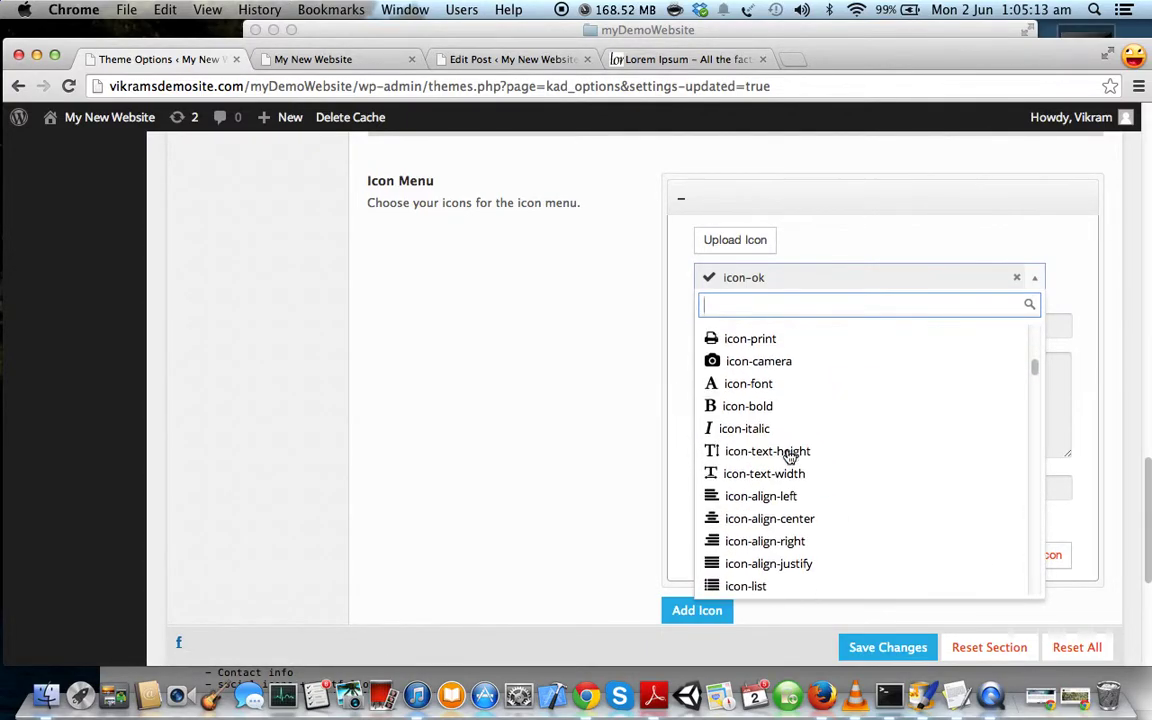
{"action": "scroll", "coordinate": [790, 455], "scroll_direction": "down", "scroll_amount": 7}
{"action": "scroll", "coordinate": [790, 455], "scroll_direction": "up", "scroll_amount": 19}
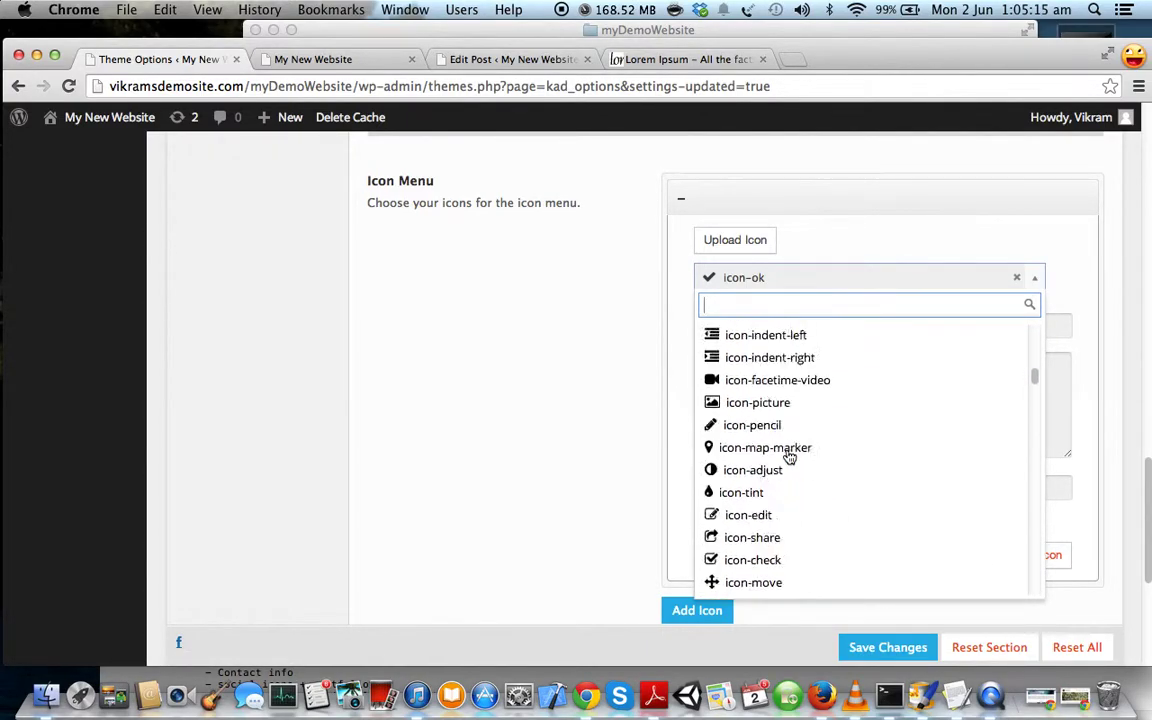
{"action": "scroll", "coordinate": [790, 455], "scroll_direction": "up", "scroll_amount": 10}
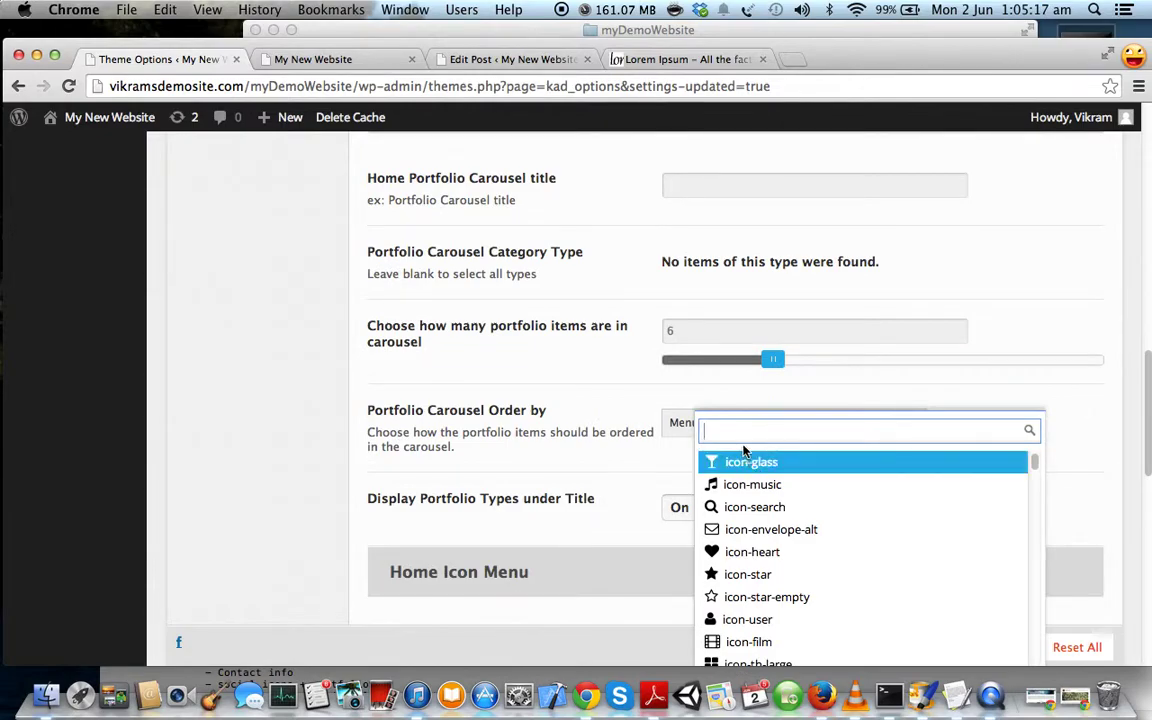
{"action": "scroll", "coordinate": [766, 535], "scroll_direction": "down", "scroll_amount": 3}
{"action": "left_click", "coordinate": [758, 589]}
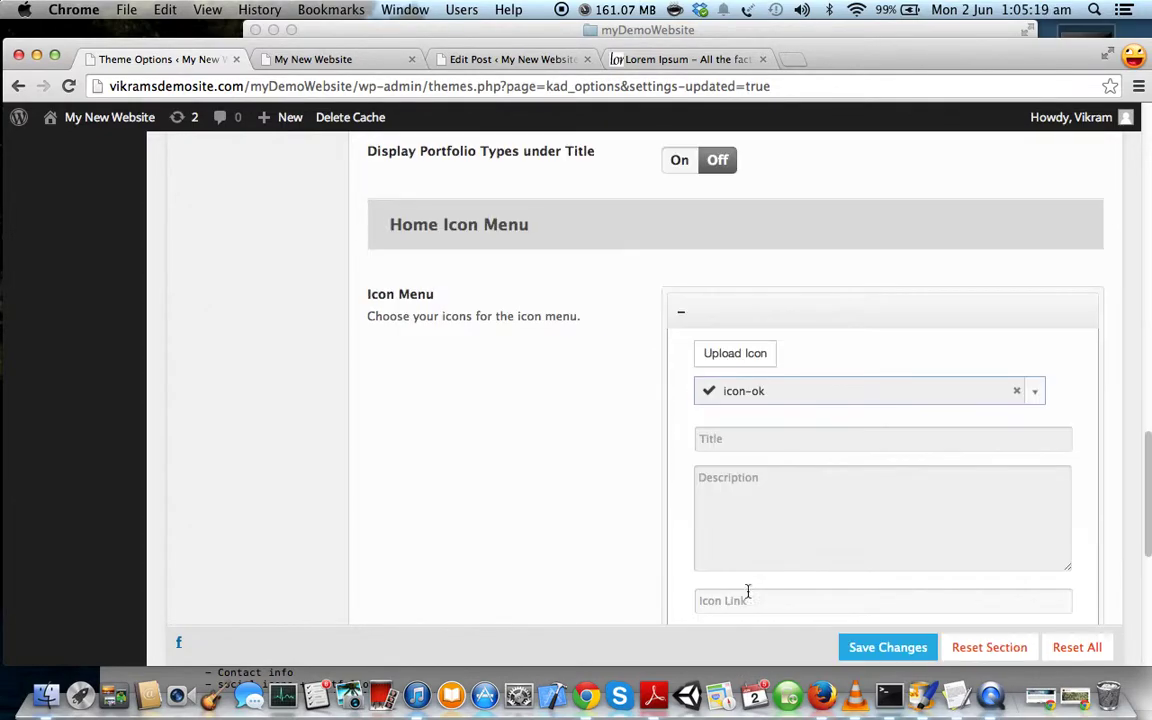
Title the first icon menu entry Manufacturing and give it the description Our Manufacturing Unit
{"action": "left_click", "coordinate": [733, 436]}
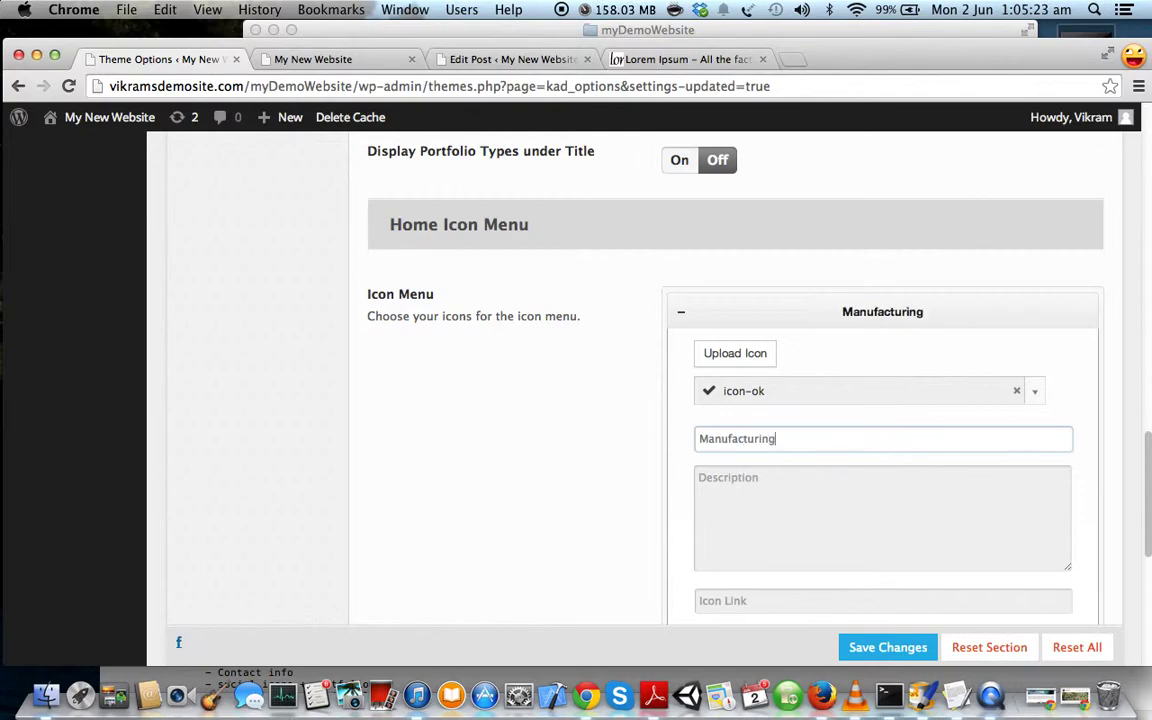
{"action": "left_click", "coordinate": [733, 497]}
{"action": "scroll", "coordinate": [727, 497], "scroll_direction": "down", "scroll_amount": 1}
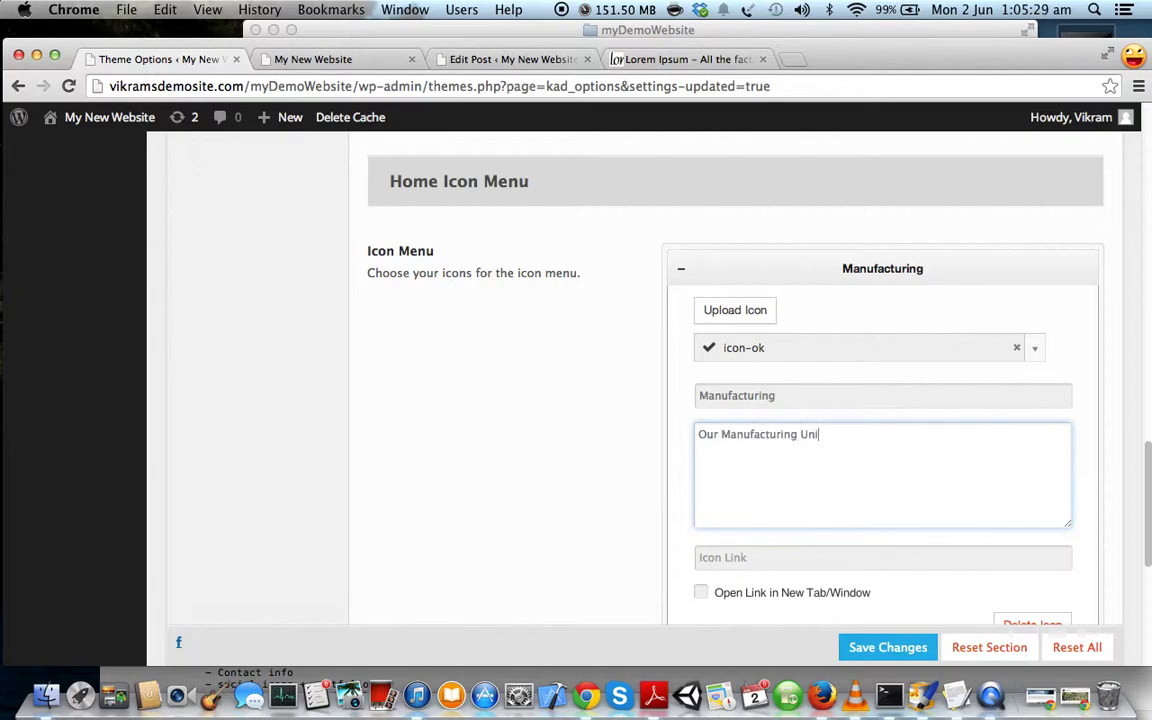
{"action": "scroll", "coordinate": [761, 504], "scroll_direction": "down", "scroll_amount": 2}
Close the Edit Post page of the Family Day Ski Trip post and return to the theme options
{"action": "left_click", "coordinate": [776, 496]}
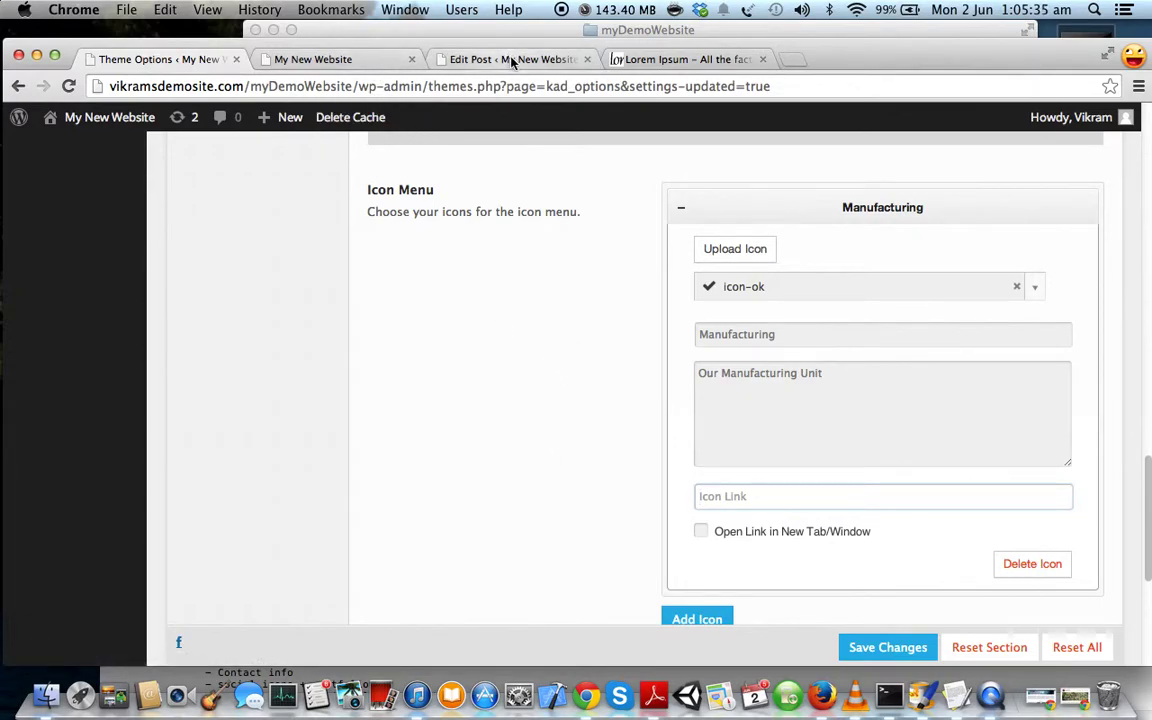
{"action": "mouse_move", "coordinate": [130, 117]}
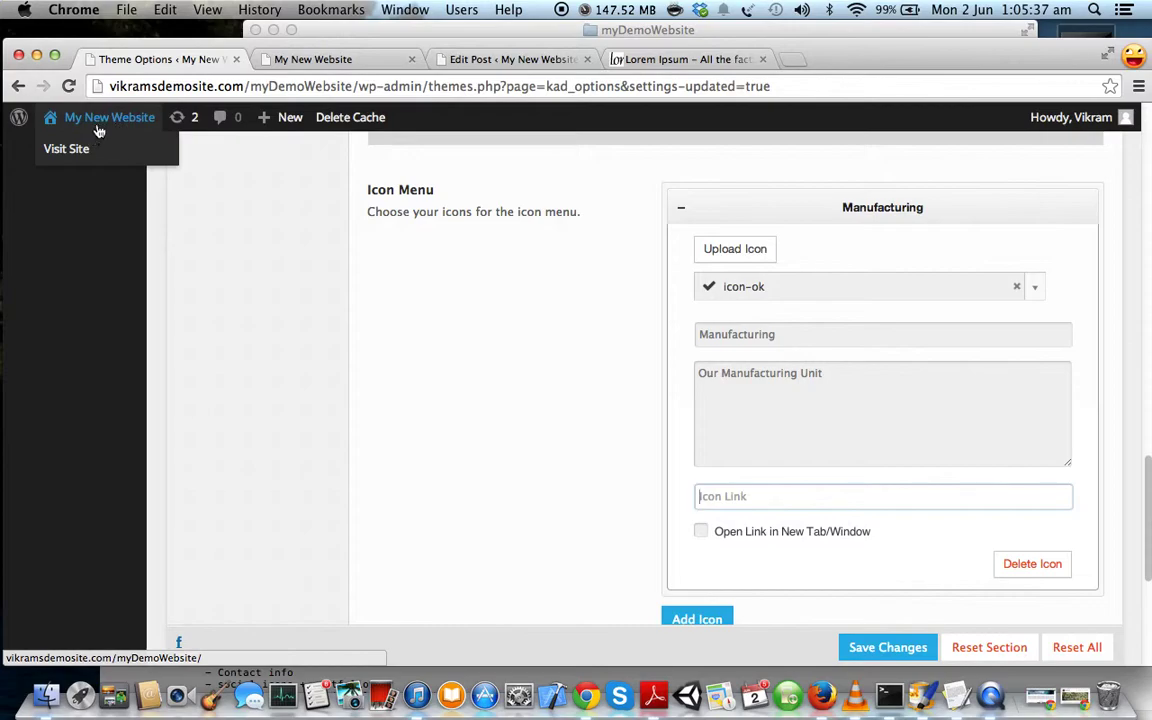
{"action": "left_click", "coordinate": [518, 62]}
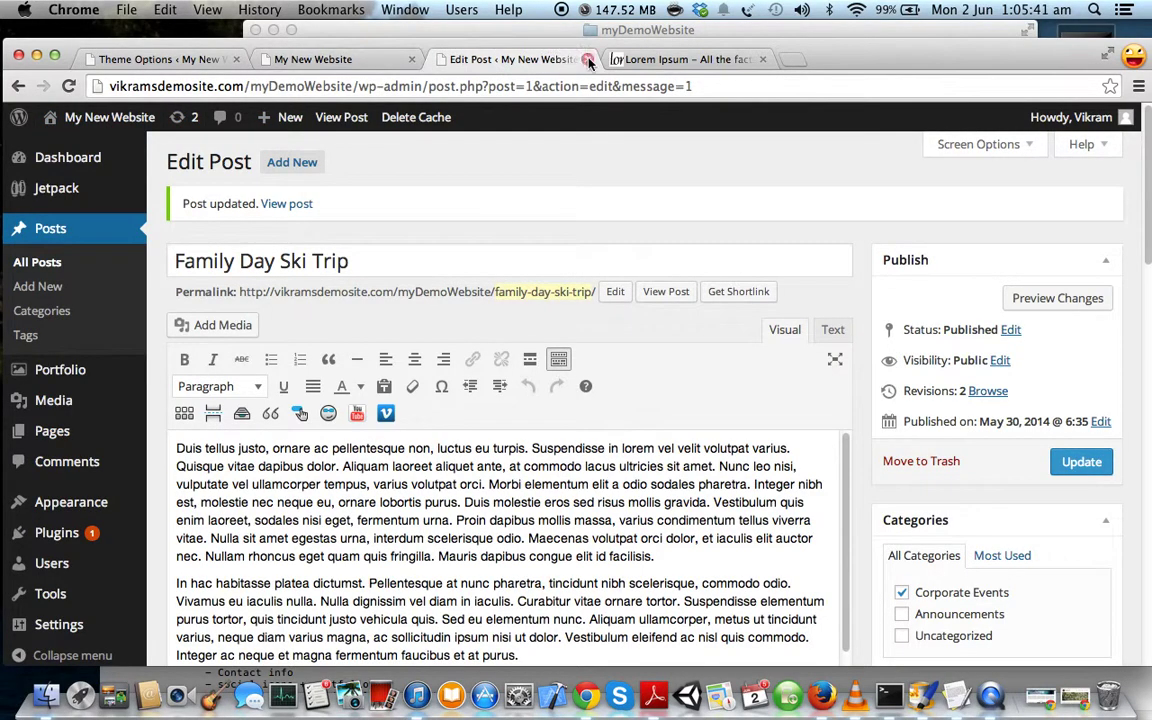
{"action": "key", "text": "super+w"}
{"action": "left_click", "coordinate": [192, 61]}
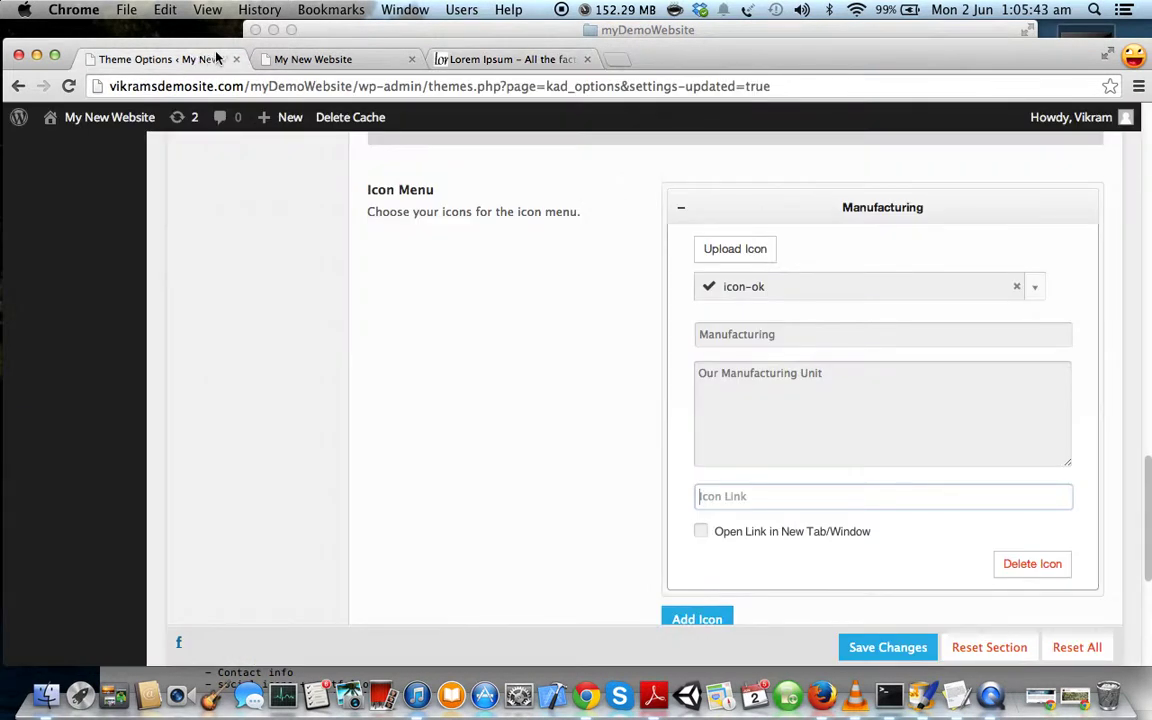
Open the site's Pages list separately from the theme options and copy the Manufacturing page's link address
{"action": "scroll", "coordinate": [340, 268], "scroll_direction": "up", "scroll_amount": 15}
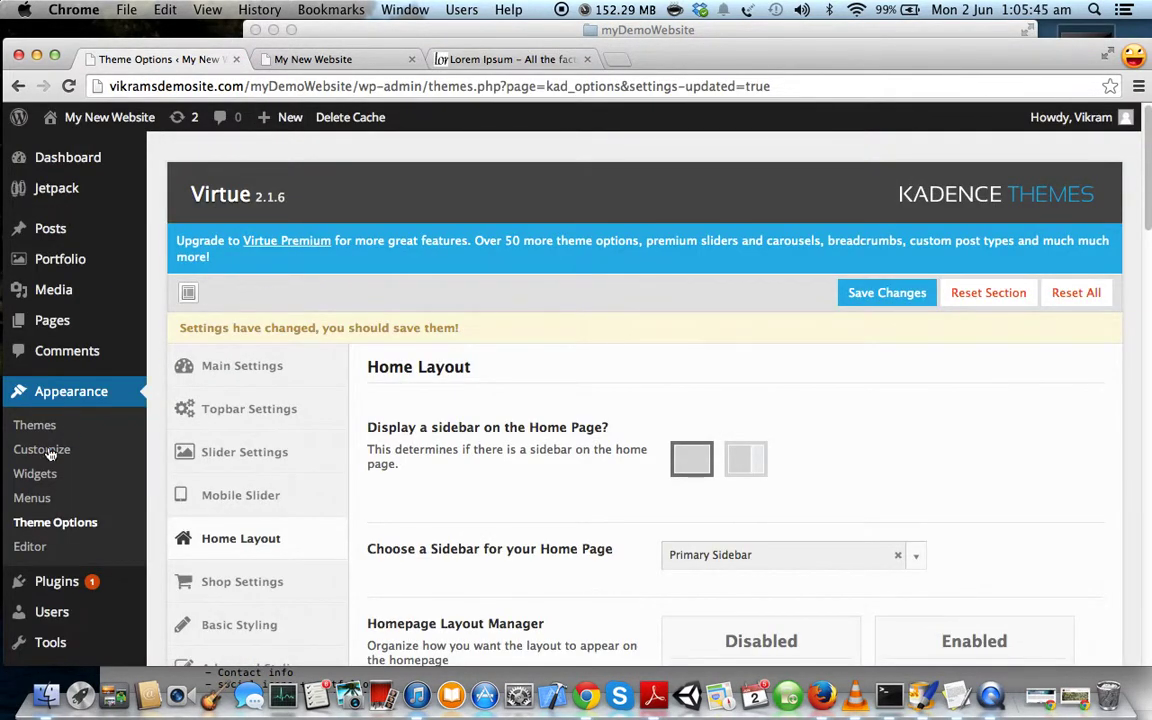
{"action": "mouse_move", "coordinate": [60, 321]}
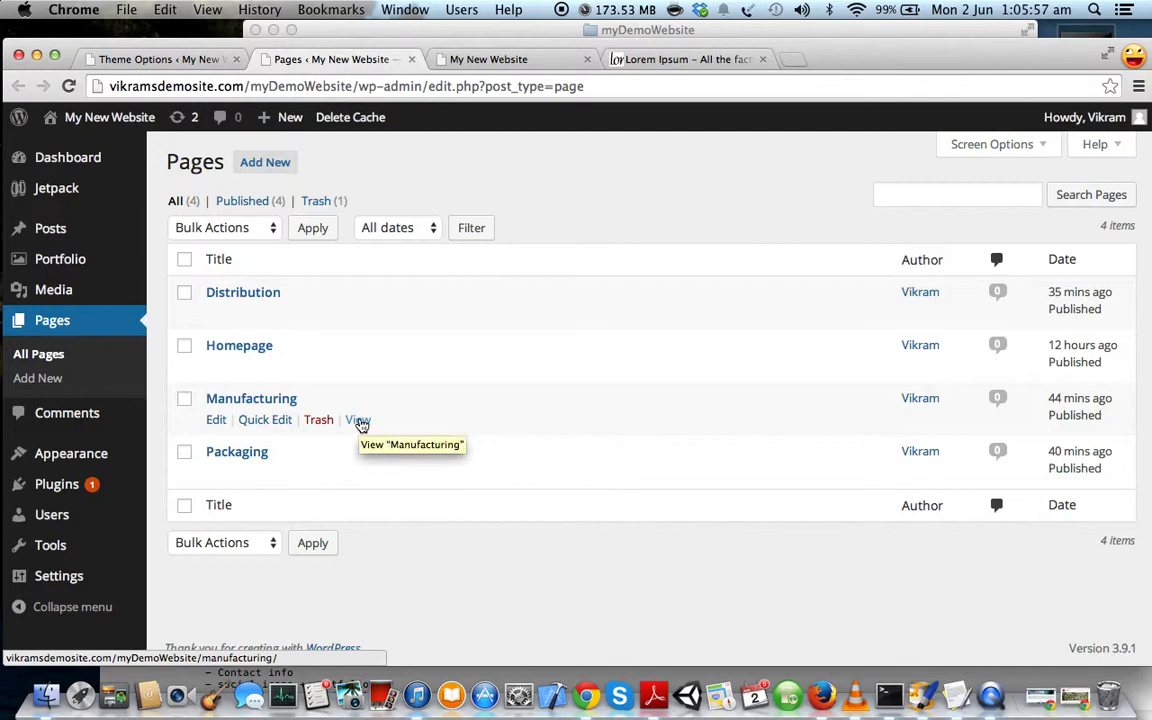
{"action": "right_click", "coordinate": [359, 421]}
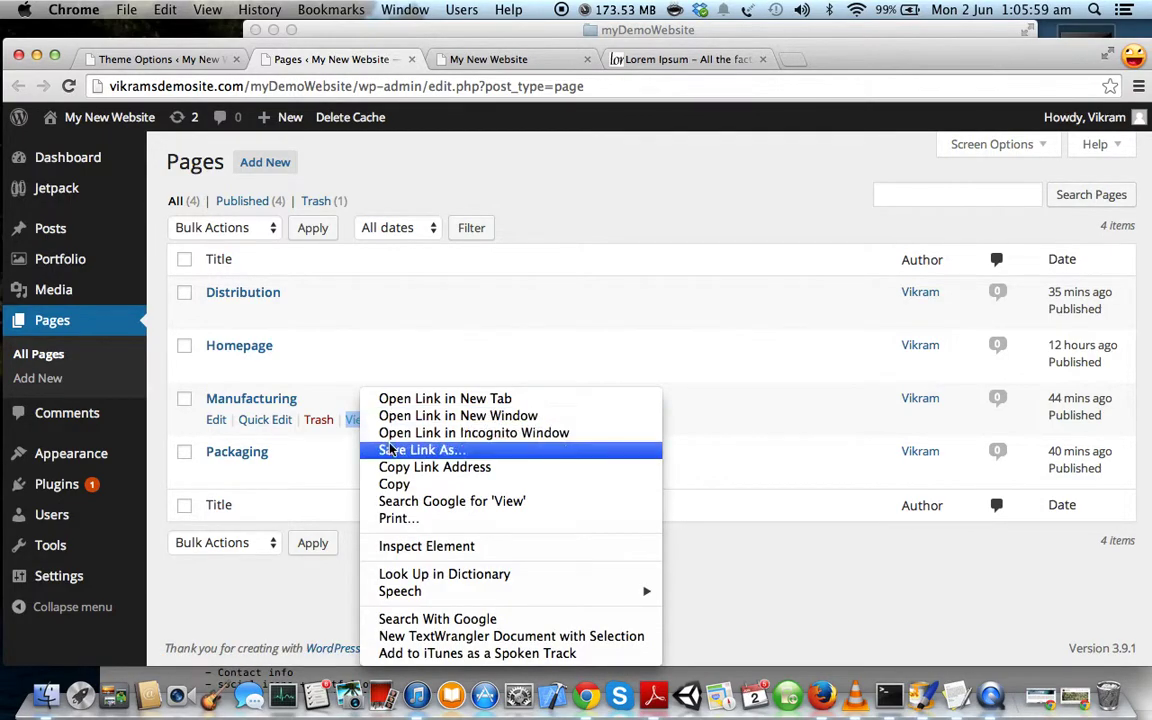
{"action": "left_click", "coordinate": [409, 467]}
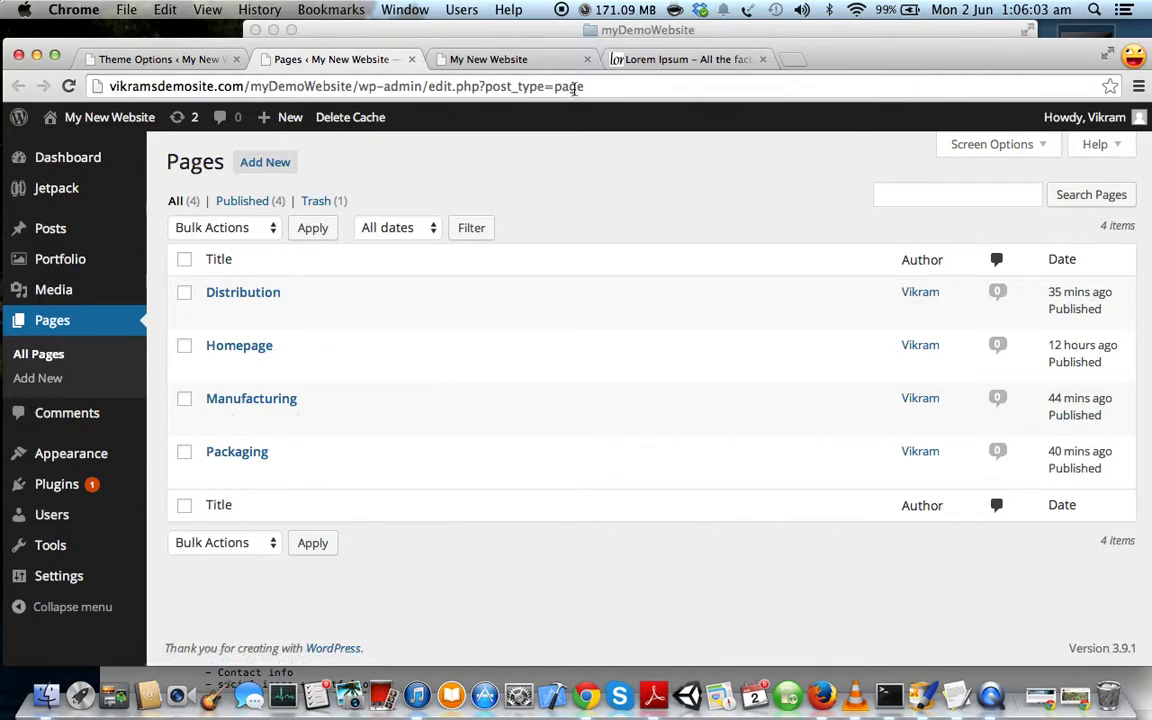
Paste the Manufacturing page's address as the icon link of the Manufacturing entry in the theme options
{"action": "left_click", "coordinate": [165, 59]}
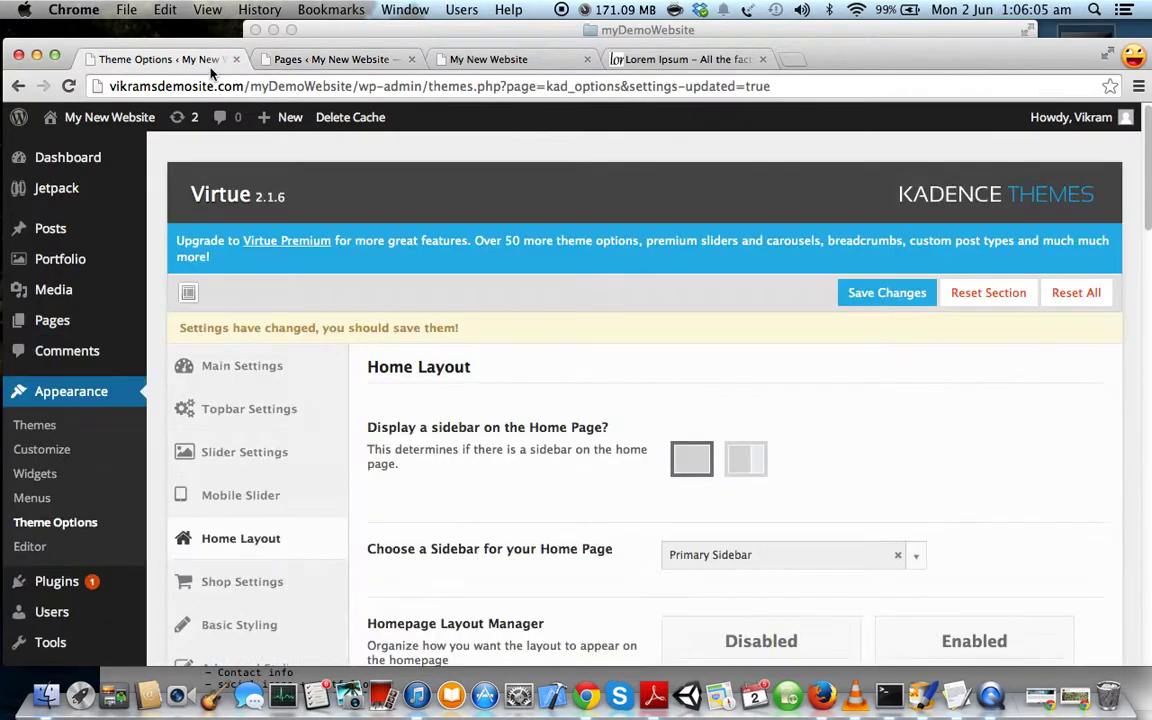
{"action": "scroll", "coordinate": [594, 414], "scroll_direction": "down", "scroll_amount": 10}
{"action": "scroll", "coordinate": [594, 414], "scroll_direction": "down", "scroll_amount": 15}
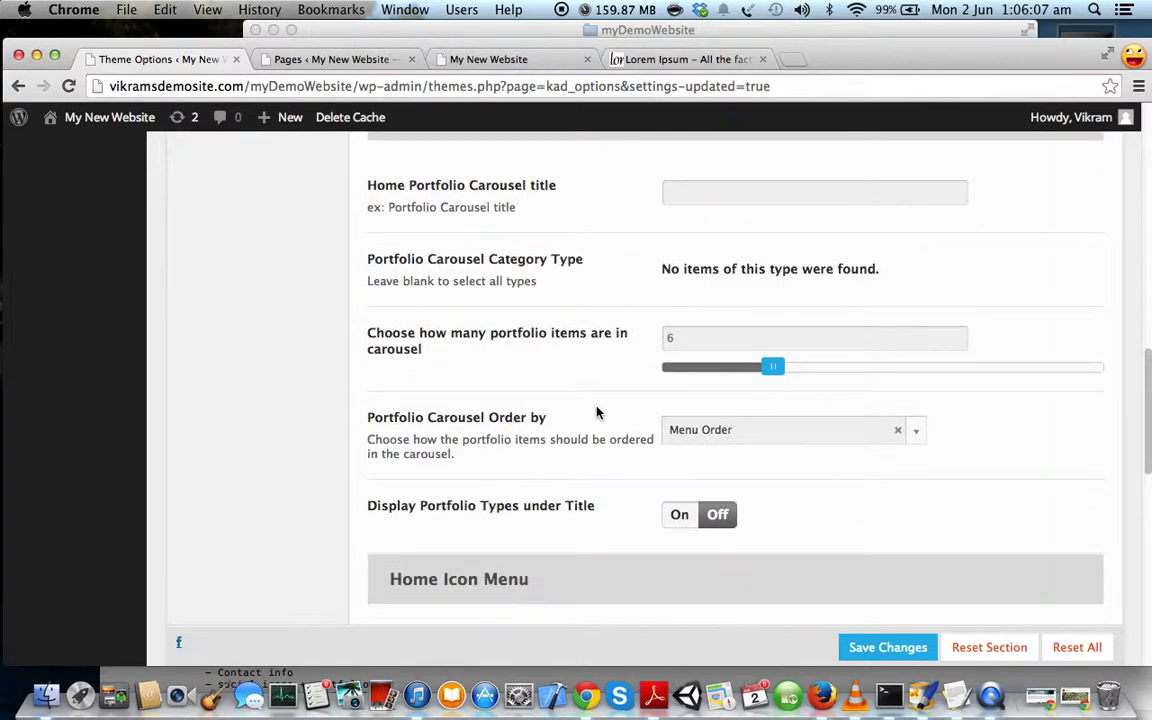
{"action": "left_click", "coordinate": [722, 464]}
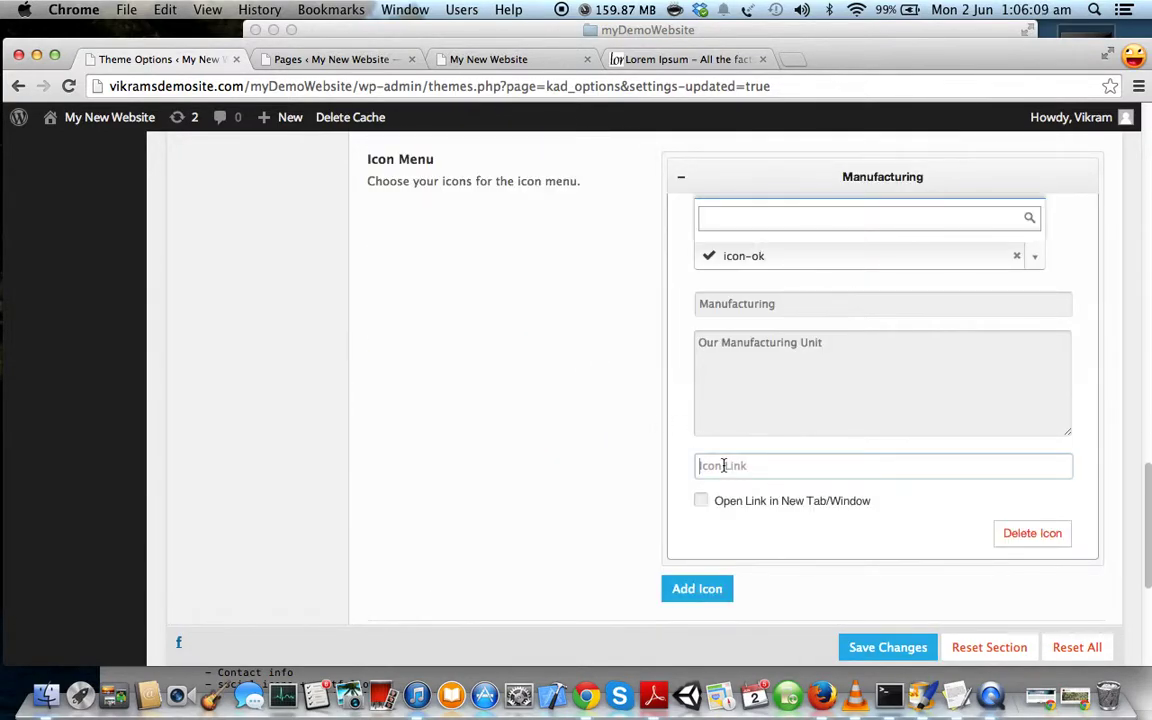
{"action": "key", "text": "super+v"}
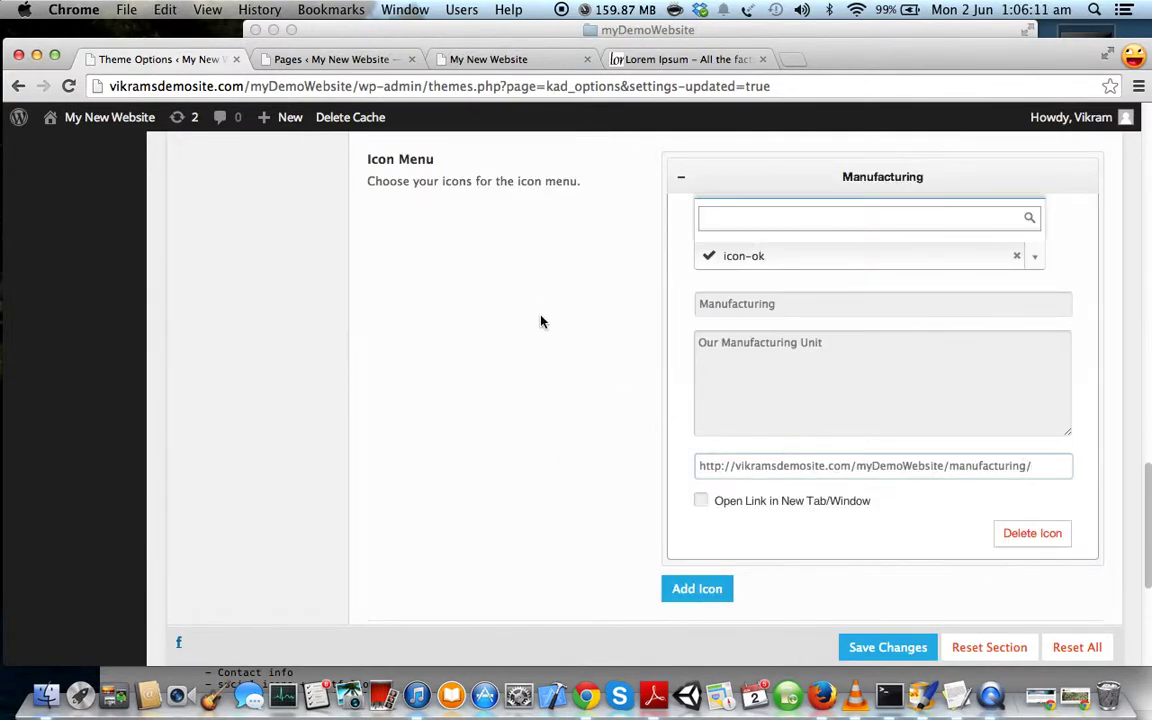
Add a second icon menu entry titled Packaging with the description Our Packaging Business
{"action": "scroll", "coordinate": [550, 335], "scroll_direction": "down", "scroll_amount": 2}
{"action": "left_click", "coordinate": [694, 508]}
{"action": "scroll", "coordinate": [628, 403], "scroll_direction": "down", "scroll_amount": 1}
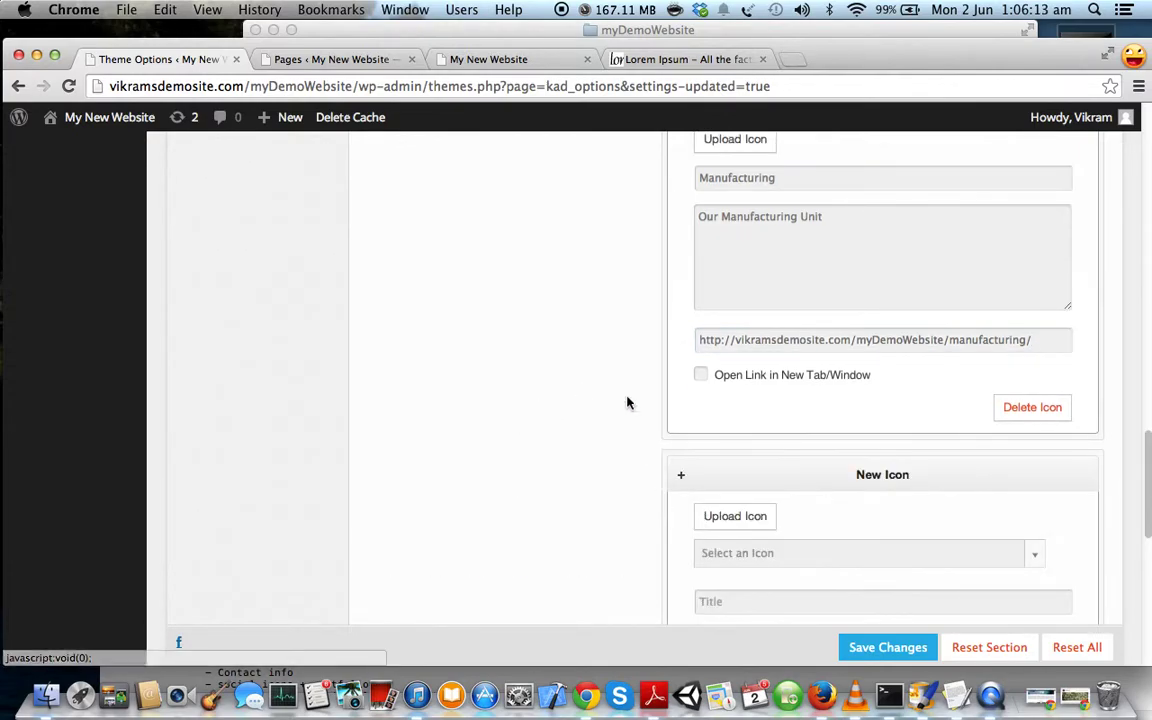
{"action": "scroll", "coordinate": [828, 553], "scroll_direction": "down", "scroll_amount": 3}
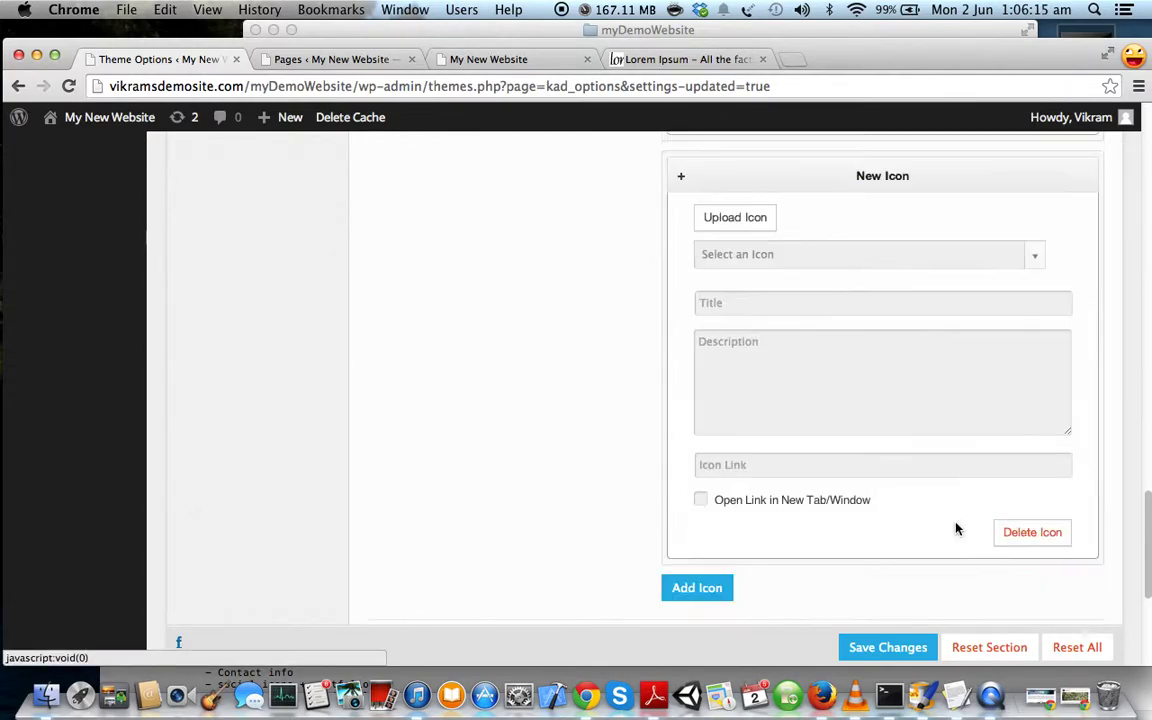
{"action": "left_click", "coordinate": [812, 305]}
{"action": "type", "text": "Packaging"}
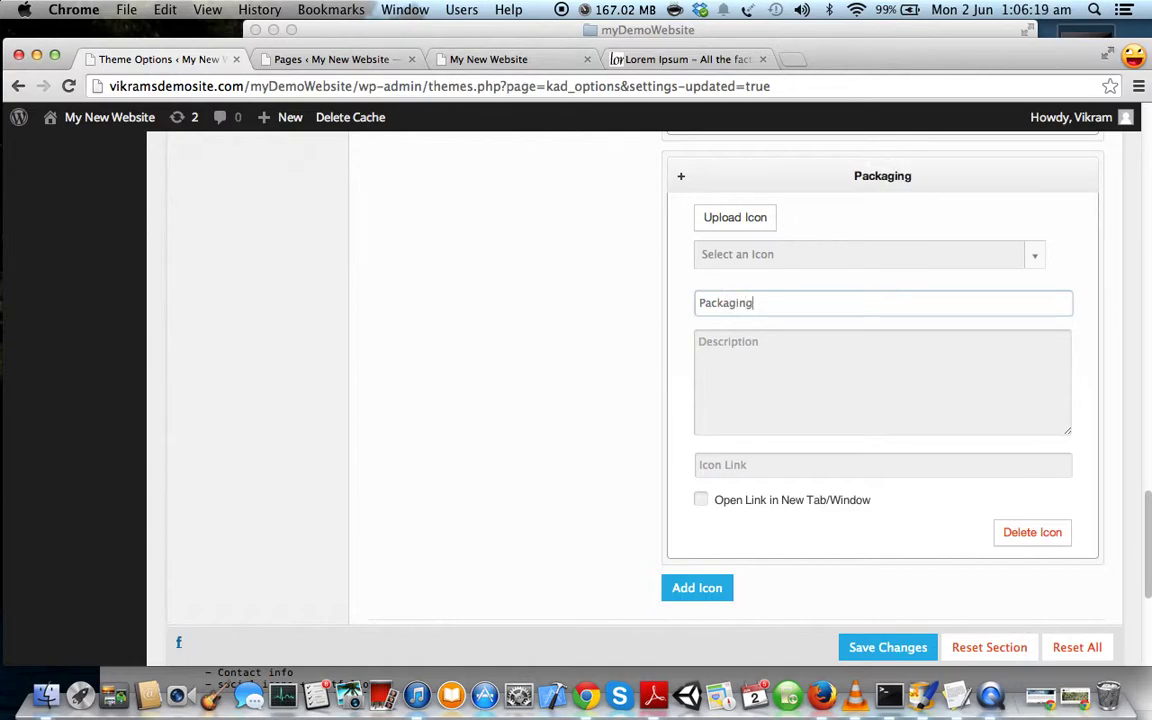
{"action": "left_click", "coordinate": [825, 380]}
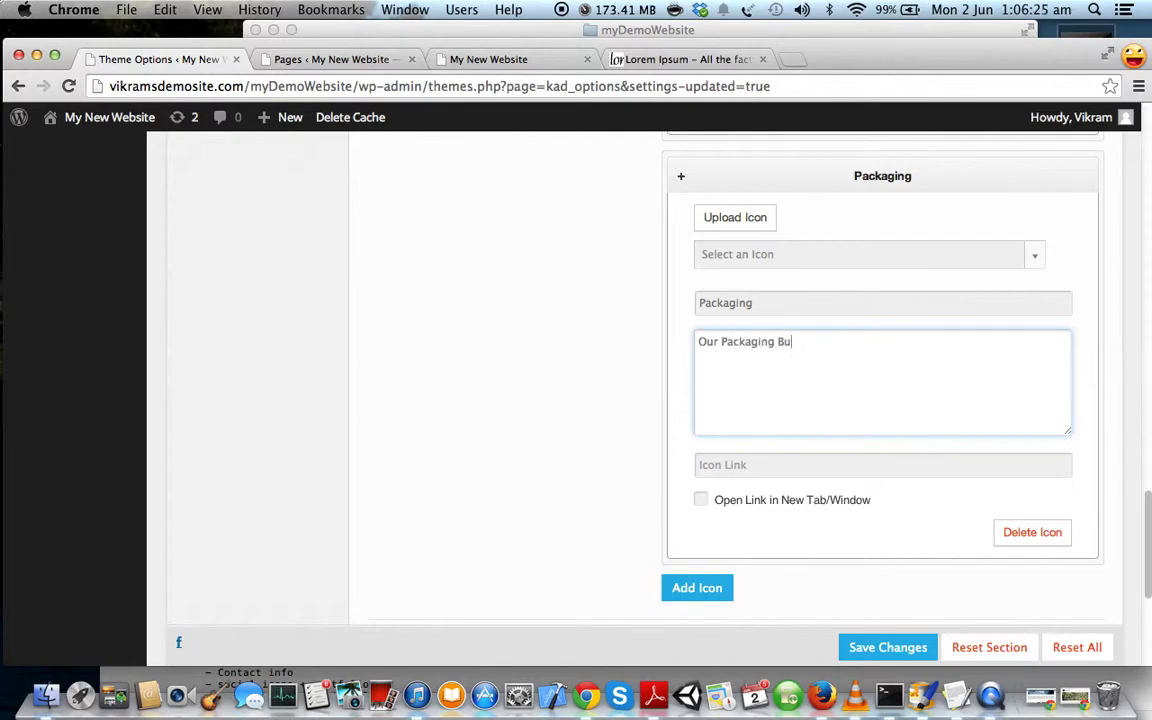
{"action": "type", "text": "Our Packaging Business"}
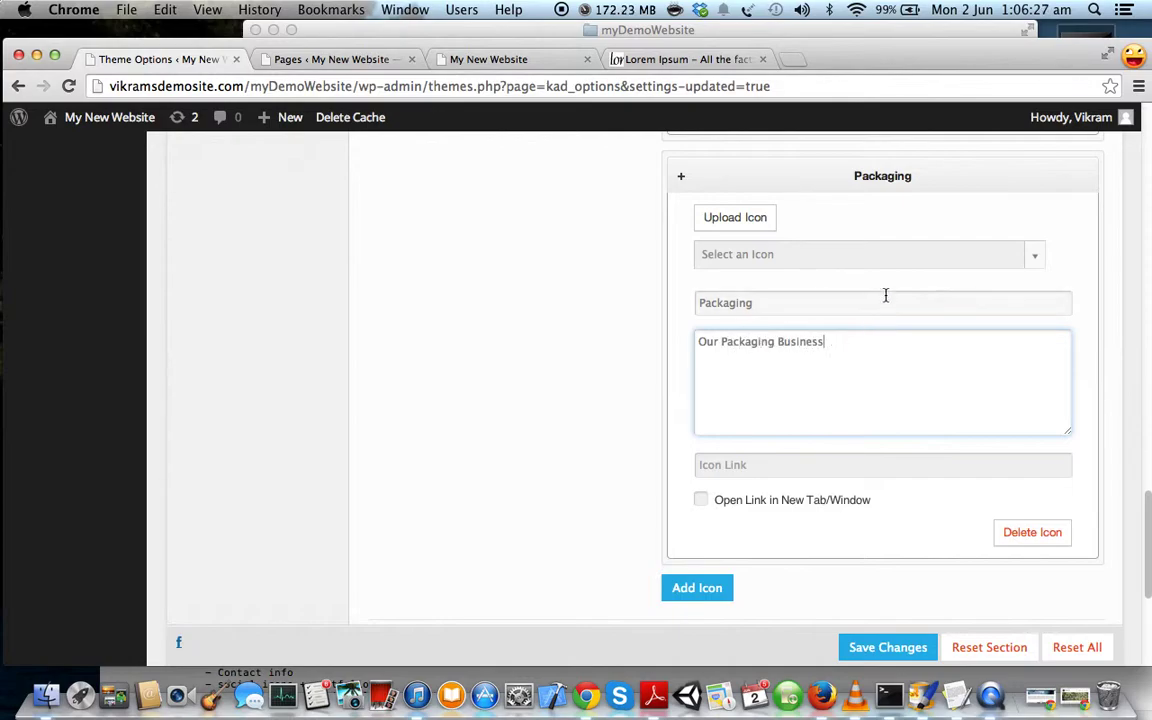
Choose icon-off as the icon for the Packaging entry
{"action": "left_click", "coordinate": [1031, 263]}
{"action": "scroll", "coordinate": [797, 440], "scroll_direction": "down", "scroll_amount": 3}
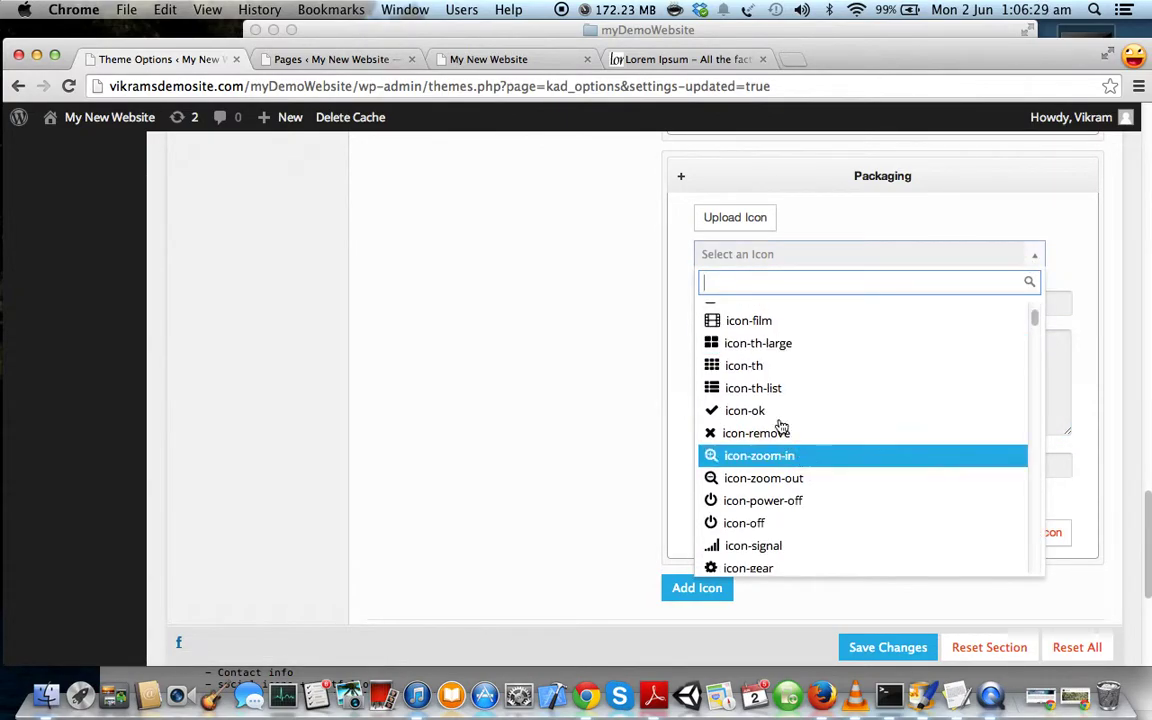
{"action": "scroll", "coordinate": [765, 500], "scroll_direction": "down", "scroll_amount": 2}
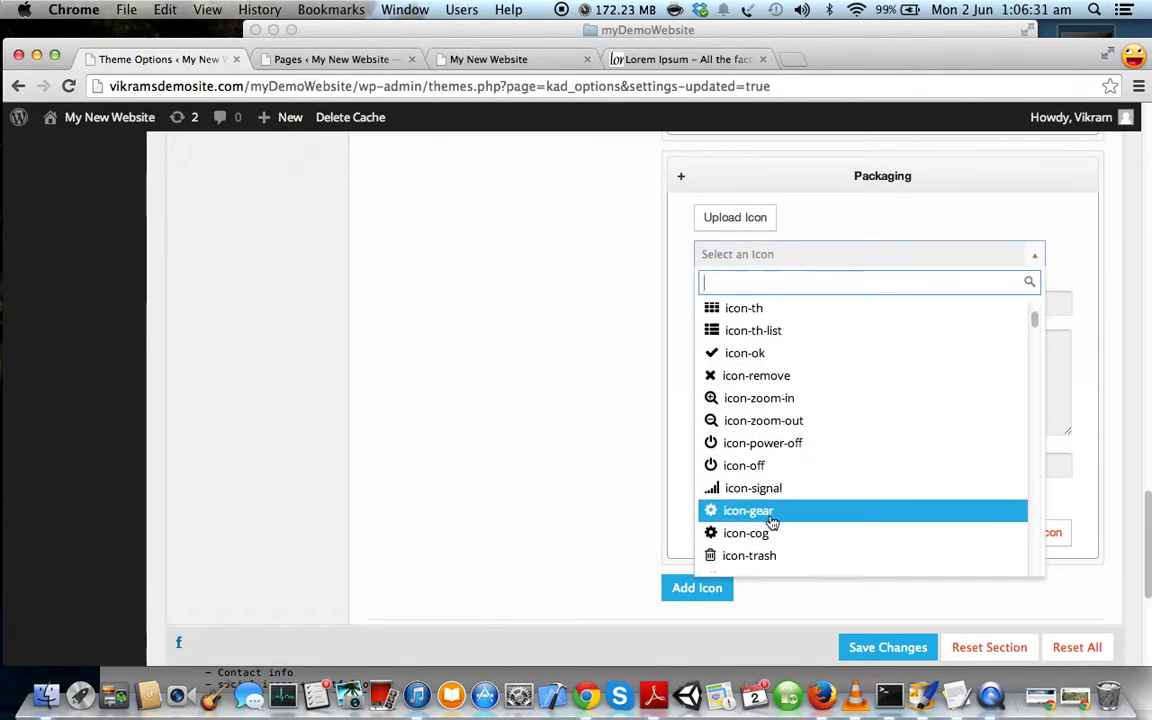
{"action": "left_click", "coordinate": [765, 467]}
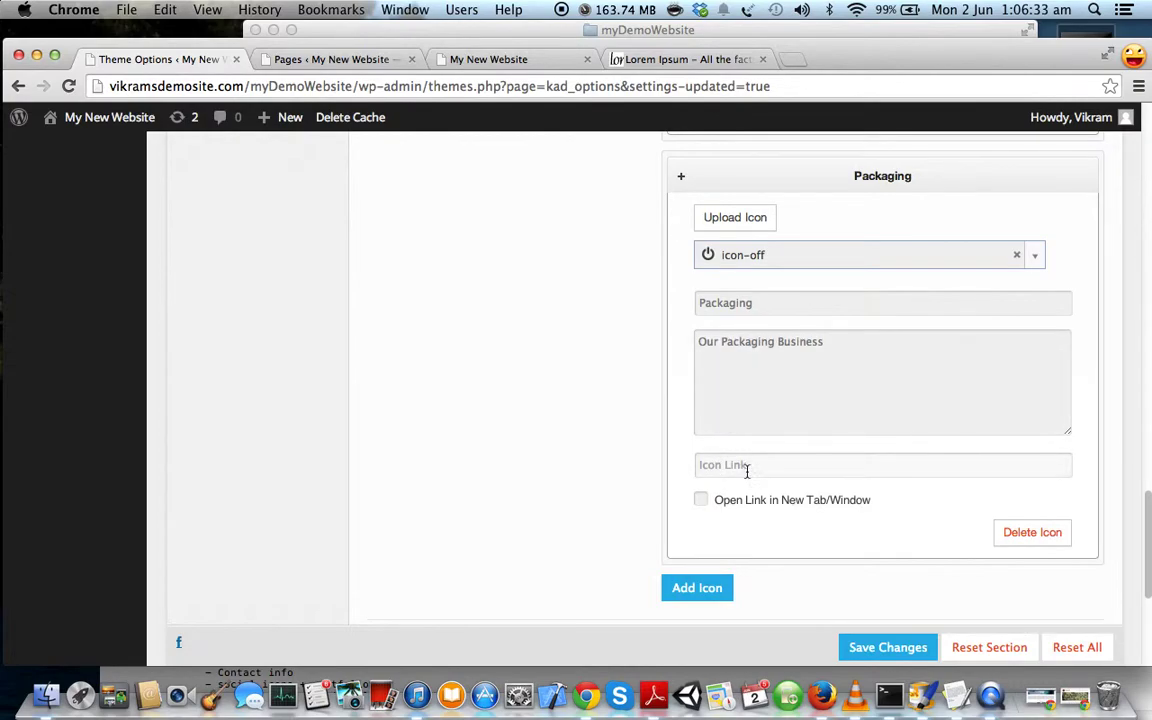
Copy the Packaging page's link address from the Pages list and paste it as the Packaging entry's icon link
{"action": "left_click", "coordinate": [310, 57]}
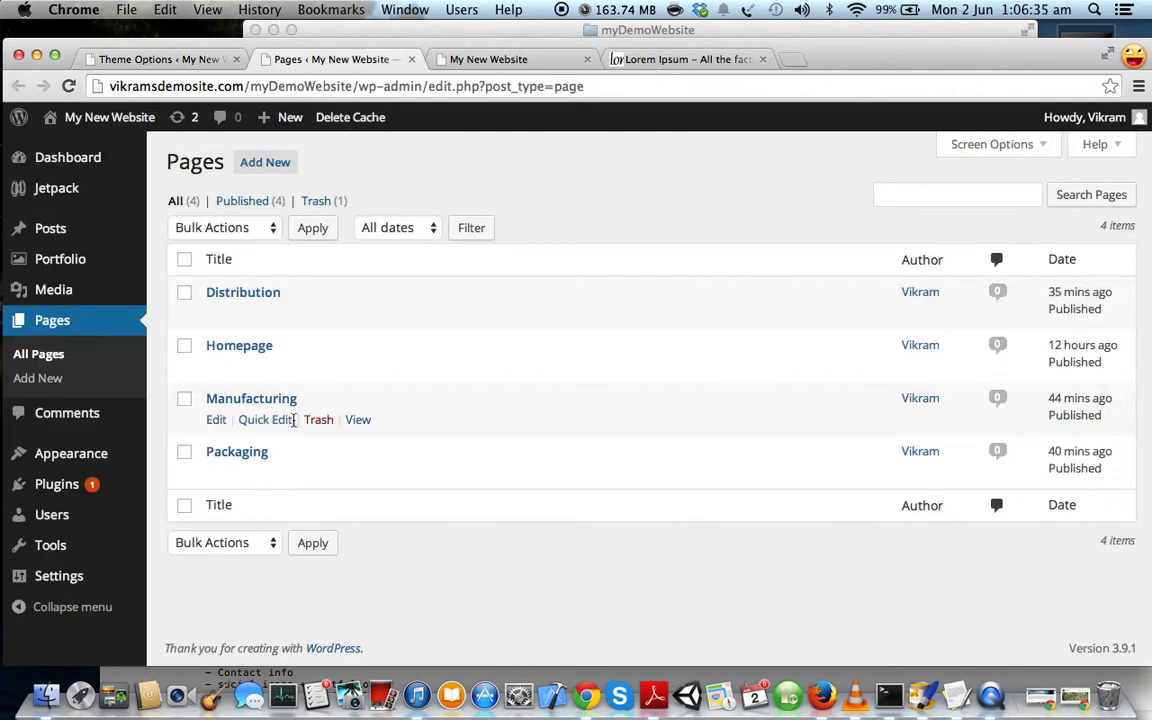
{"action": "right_click", "coordinate": [358, 474]}
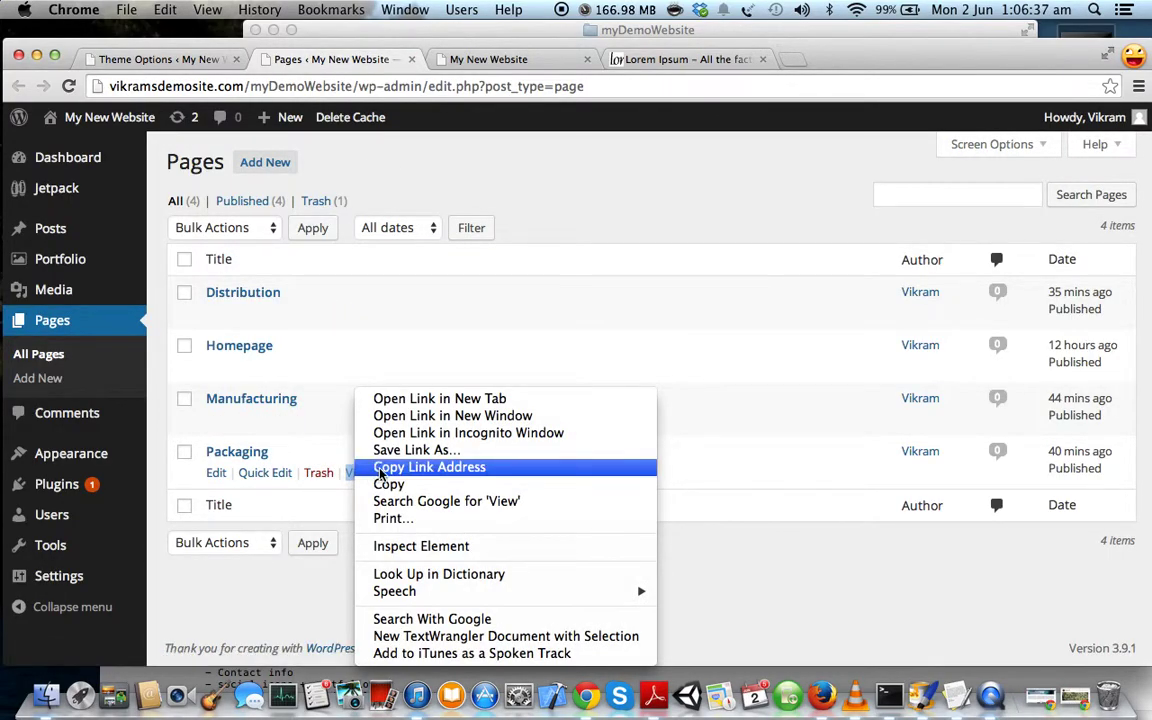
{"action": "left_click", "coordinate": [392, 468]}
{"action": "left_click", "coordinate": [143, 60]}
{"action": "left_click", "coordinate": [757, 466]}
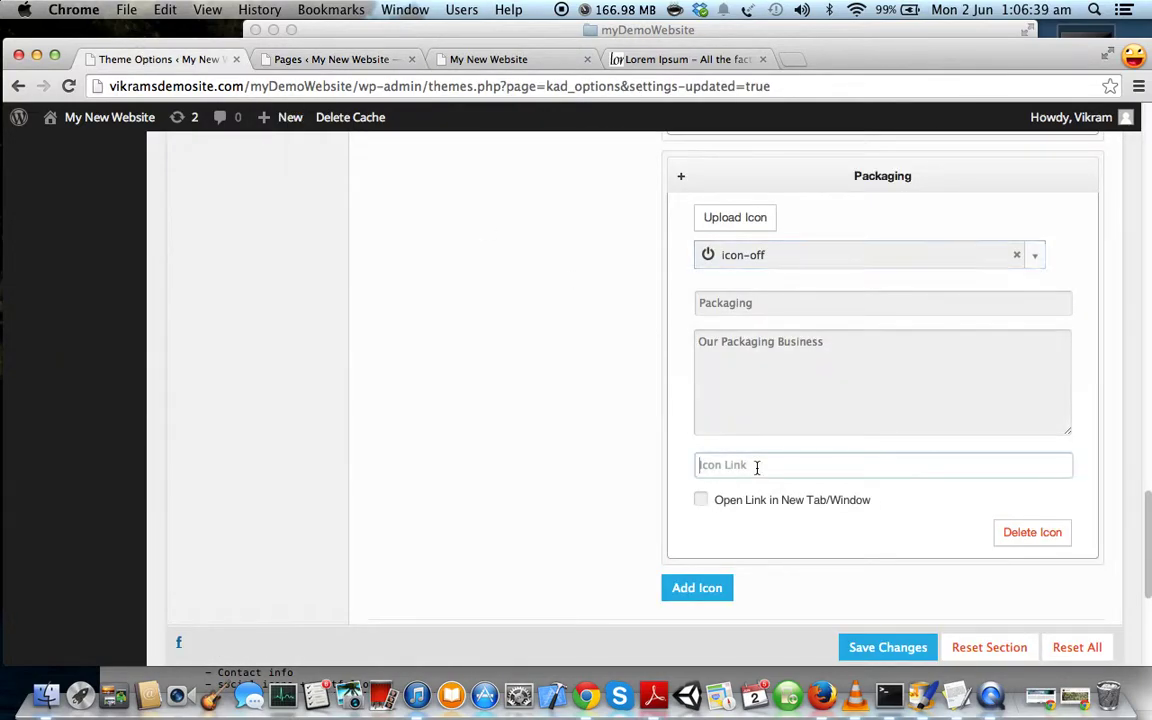
{"action": "key", "text": "super+v"}
Add a third icon menu entry titled Distribution with the description Our distribution capability
{"action": "scroll", "coordinate": [787, 499], "scroll_direction": "down", "scroll_amount": 2}
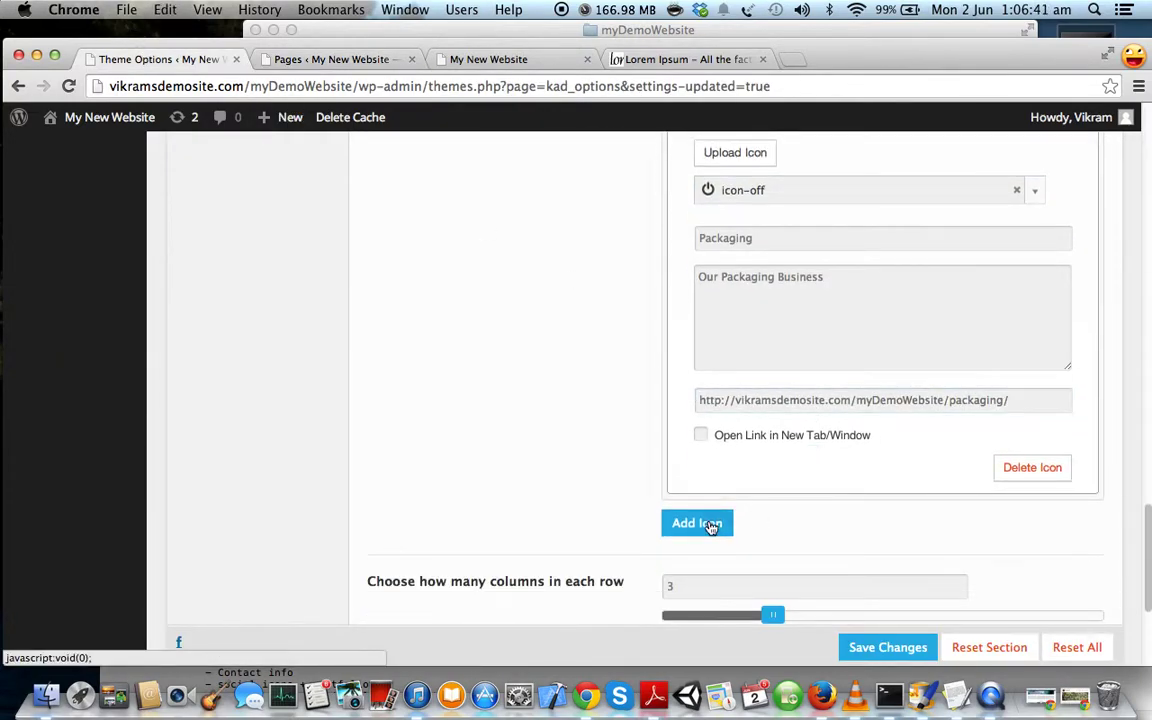
{"action": "left_click", "coordinate": [700, 524]}
{"action": "scroll", "coordinate": [519, 477], "scroll_direction": "down", "scroll_amount": 2}
{"action": "left_click", "coordinate": [725, 405]}
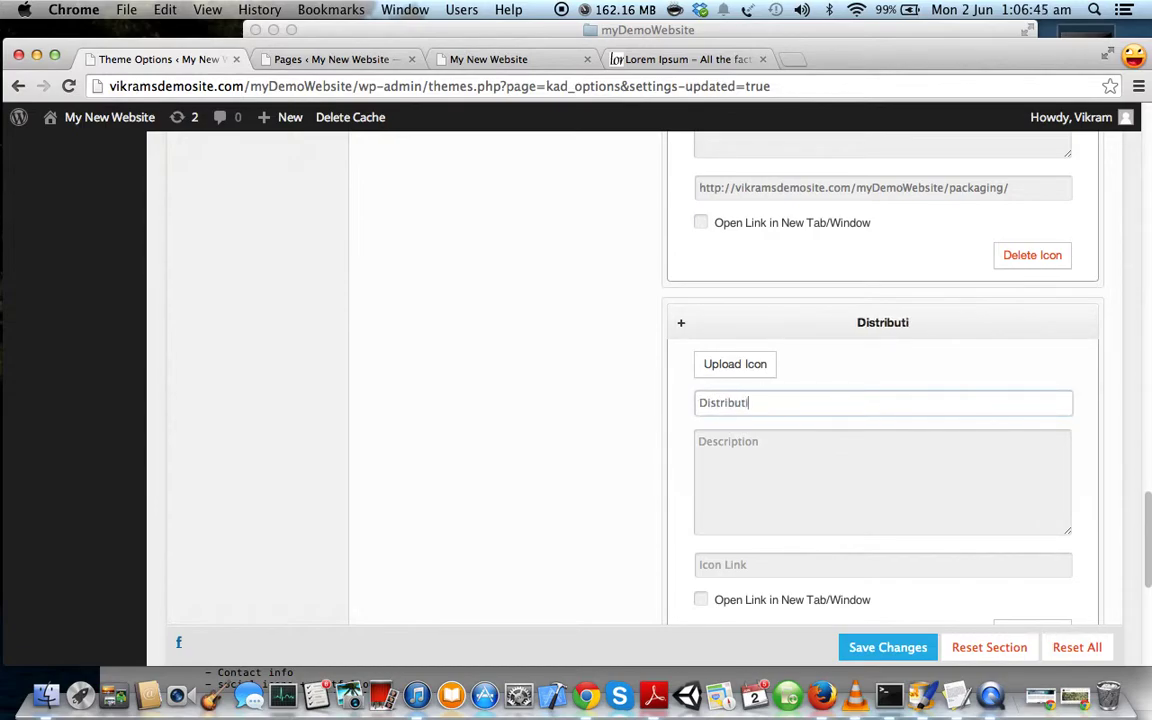
{"action": "left_click", "coordinate": [763, 448]}
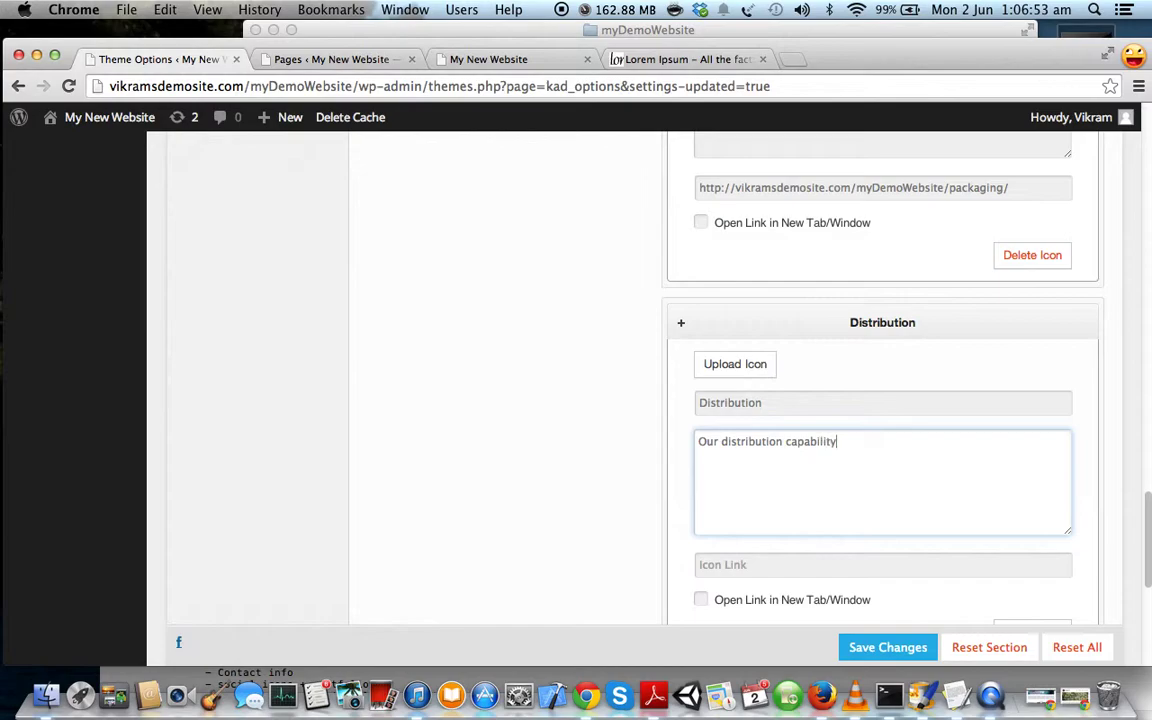
Copy the Distribution page's link address from the Pages list, paste it as the Distribution entry's icon link, and save the theme options
{"action": "scroll", "coordinate": [828, 525], "scroll_direction": "down", "scroll_amount": 3}
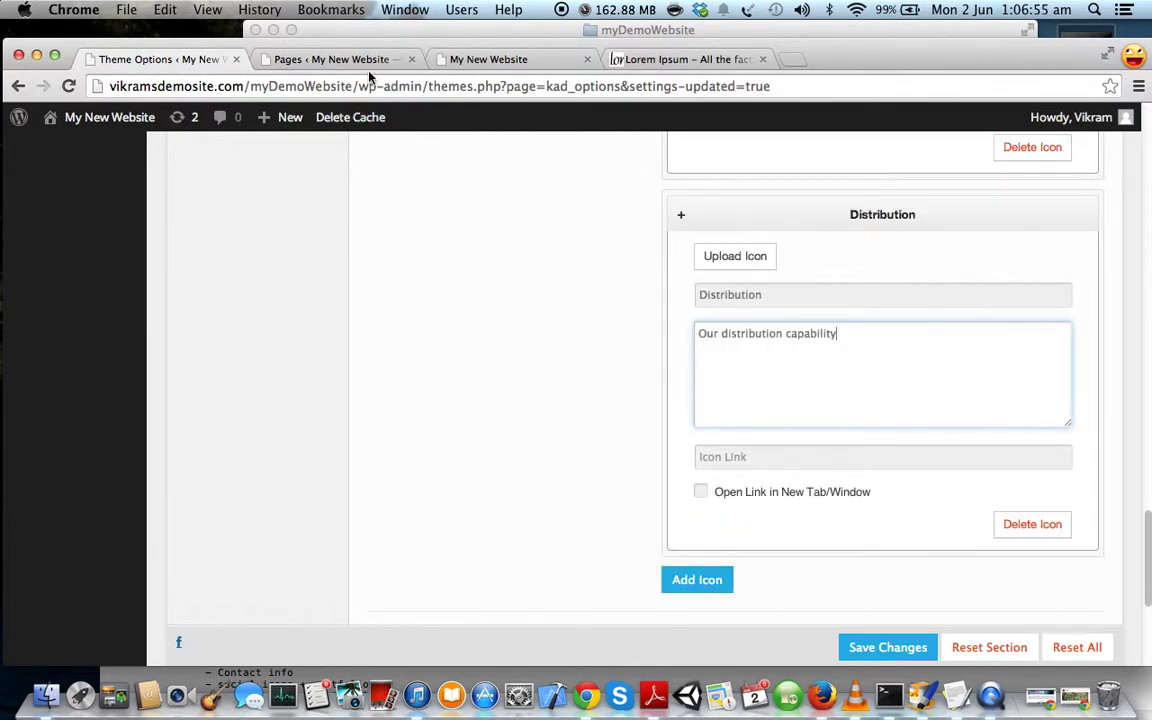
{"action": "left_click", "coordinate": [368, 62]}
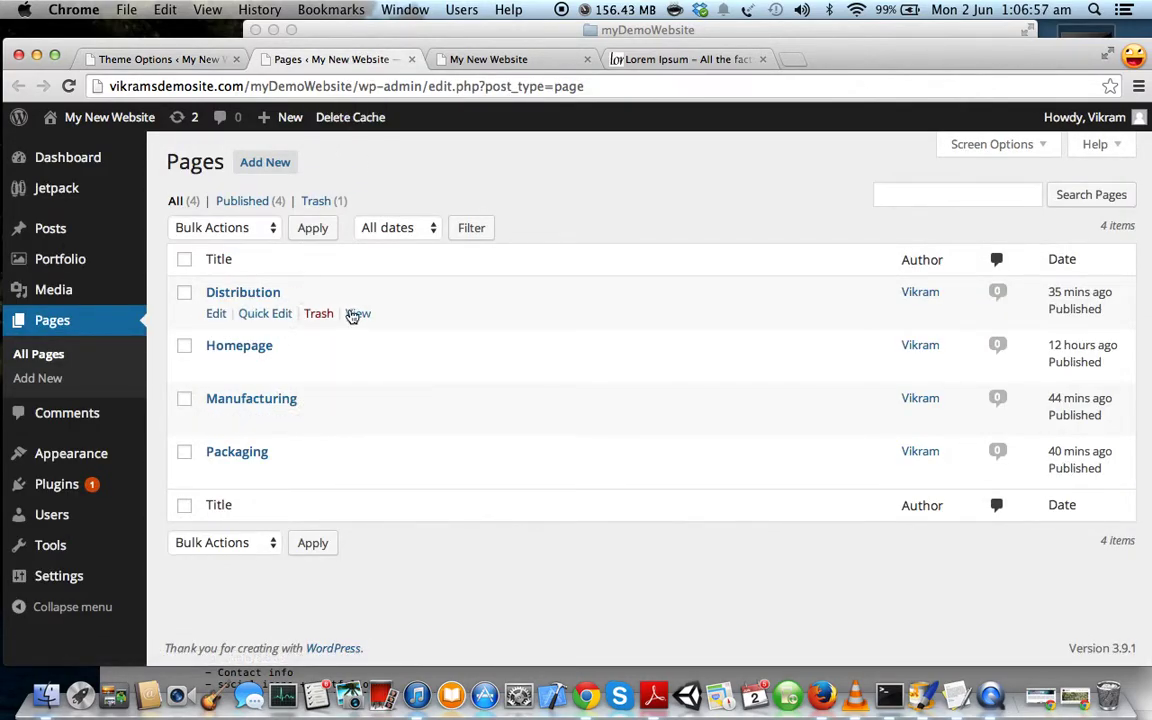
{"action": "right_click", "coordinate": [355, 315]}
{"action": "left_click", "coordinate": [450, 465]}
{"action": "left_click", "coordinate": [158, 59]}
{"action": "left_click", "coordinate": [796, 456]}
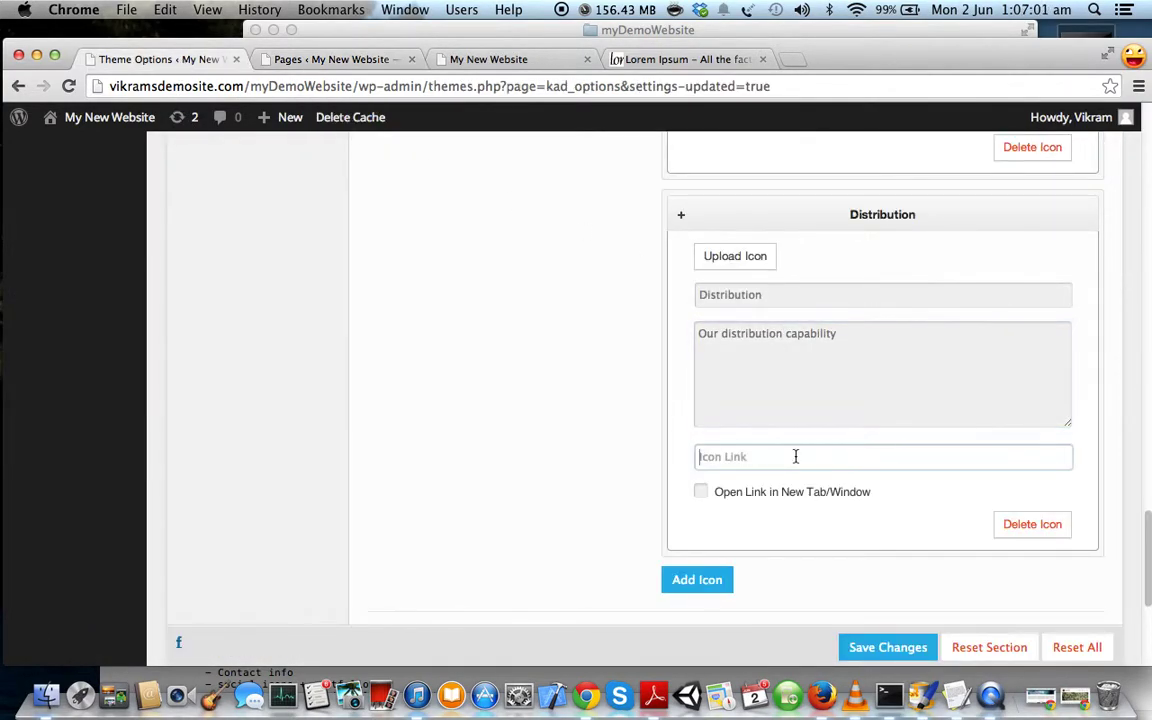
{"action": "key", "text": "super+v"}
{"action": "left_click", "coordinate": [830, 298]}
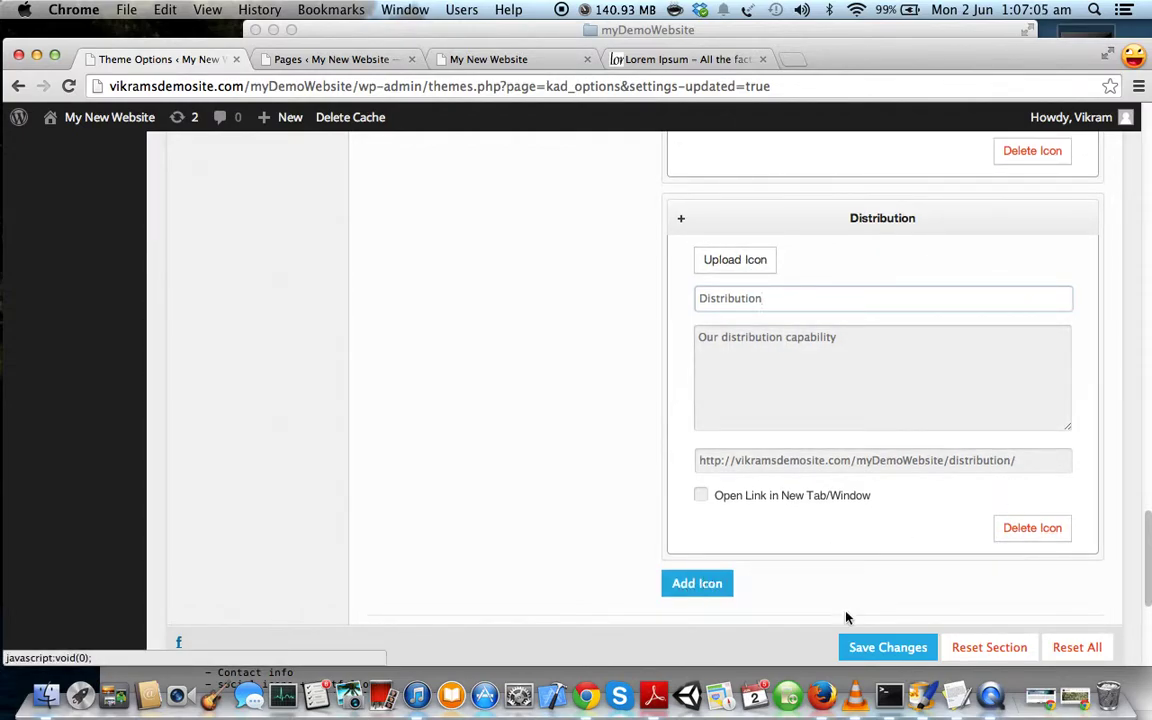
{"action": "left_click", "coordinate": [892, 647]}
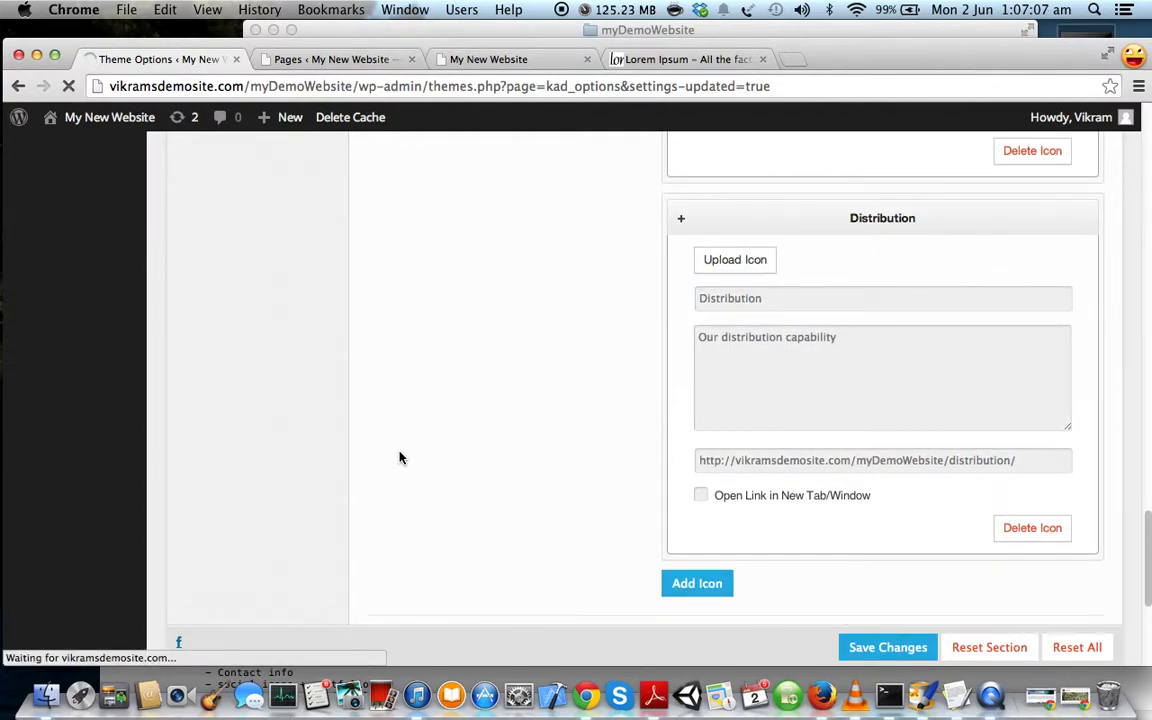
{"action": "scroll", "coordinate": [481, 421], "scroll_direction": "down", "scroll_amount": 1}
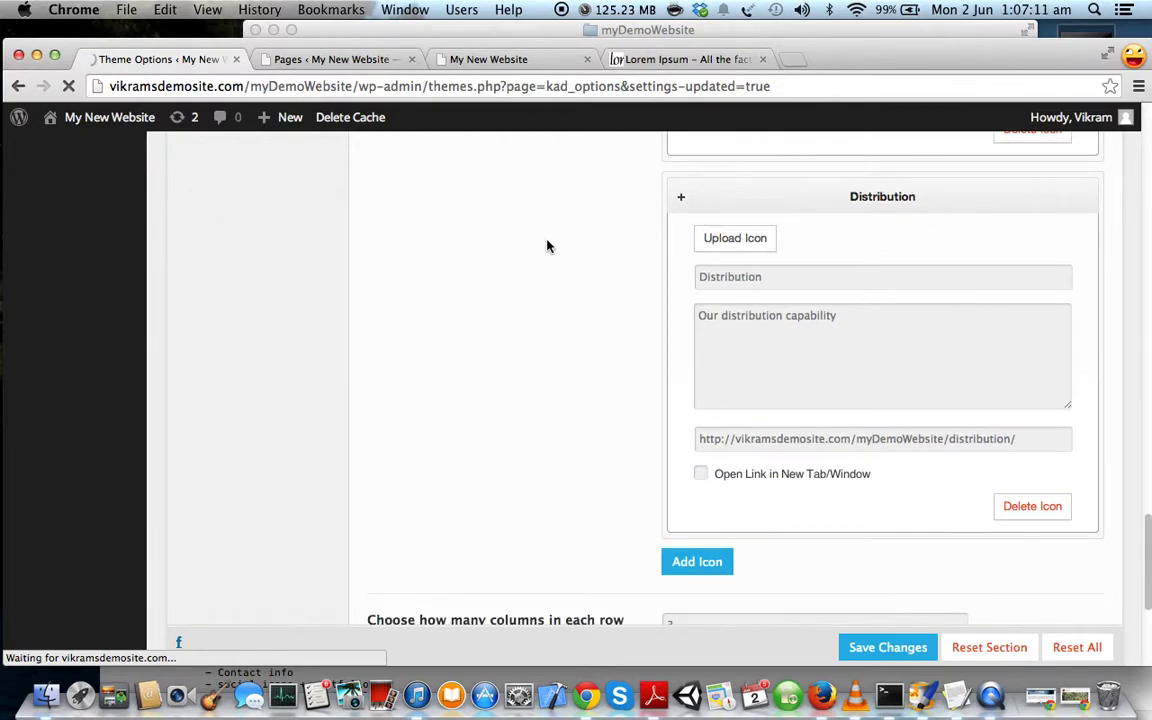
Close the old My New Website and Pages tabs and open the site's homepage in a new tab to check its icon menu
{"action": "left_click", "coordinate": [587, 59]}
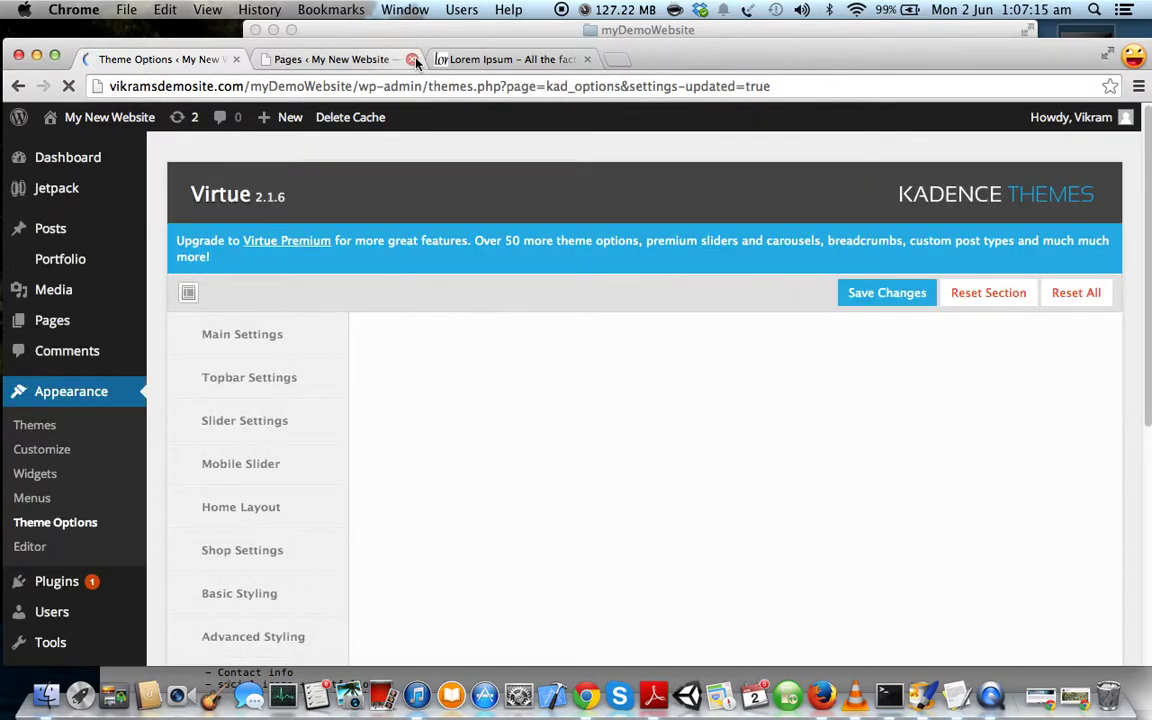
{"action": "left_click", "coordinate": [411, 59]}
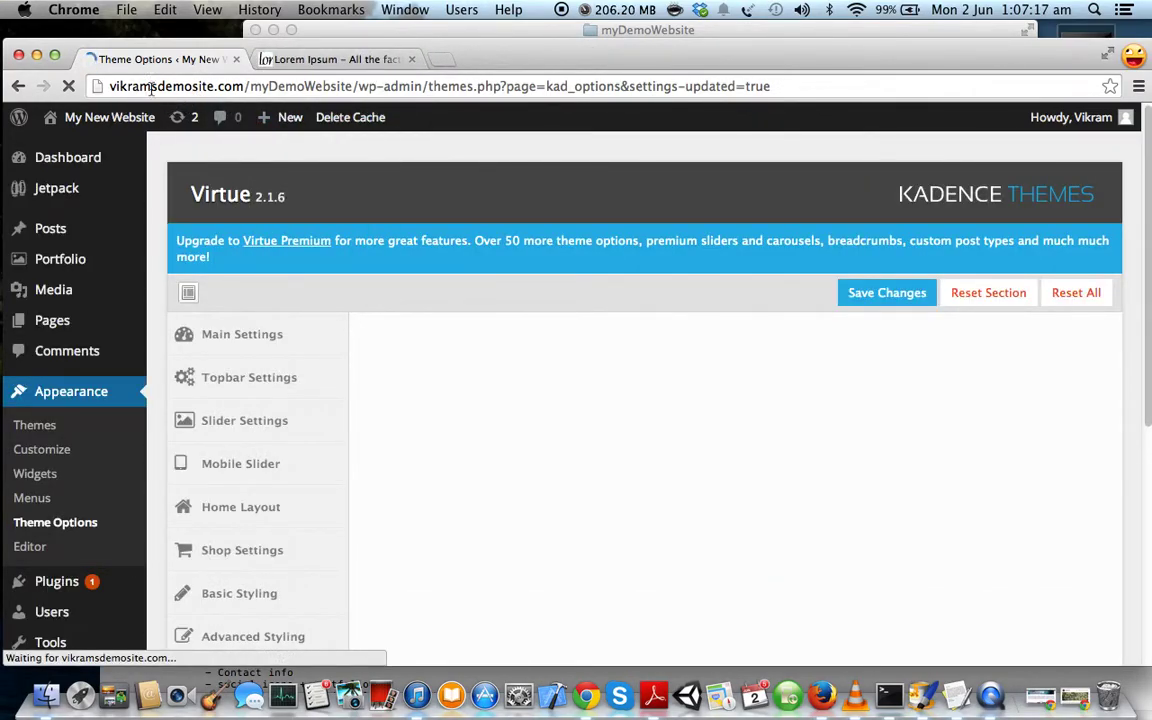
{"action": "mouse_move", "coordinate": [110, 117]}
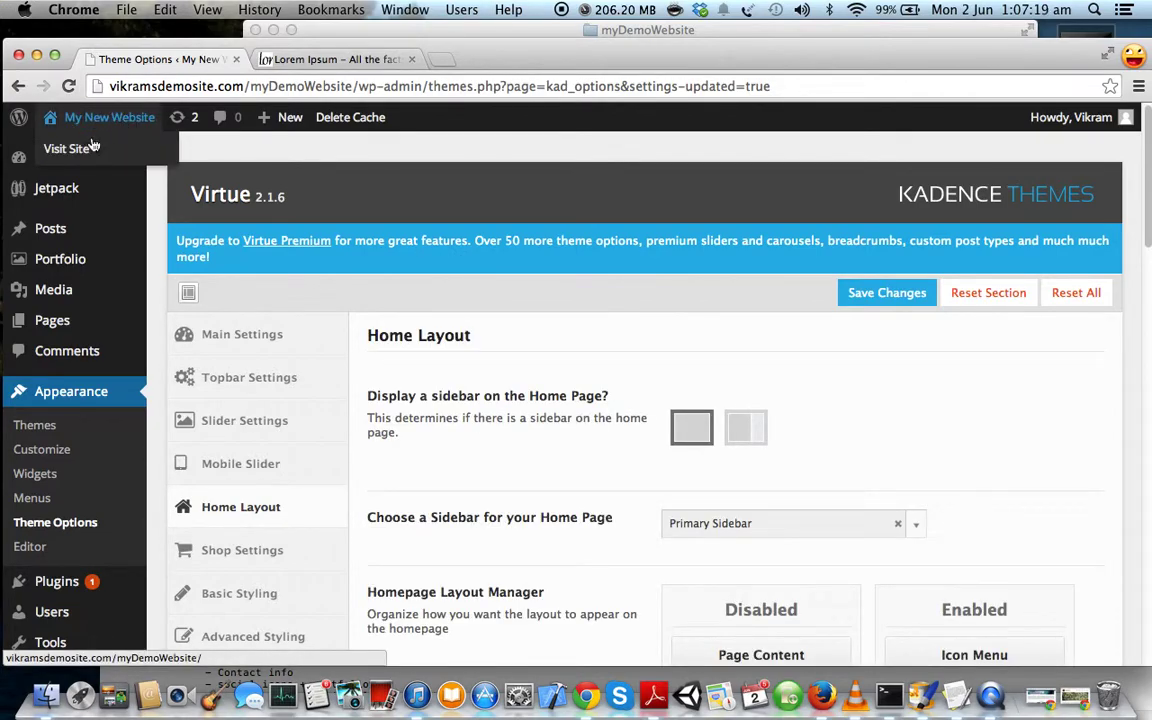
{"action": "left_click", "coordinate": [83, 149], "text": "super"}
{"action": "left_click", "coordinate": [296, 59]}
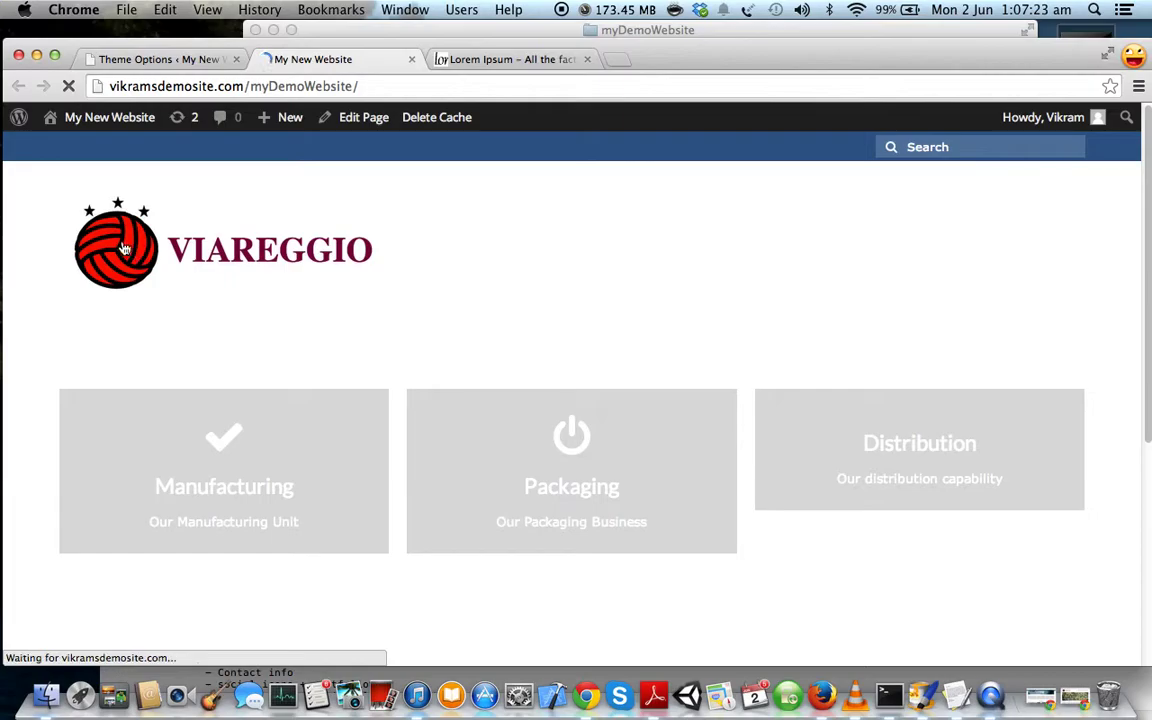
{"action": "scroll", "coordinate": [42, 270], "scroll_direction": "down", "scroll_amount": 3}
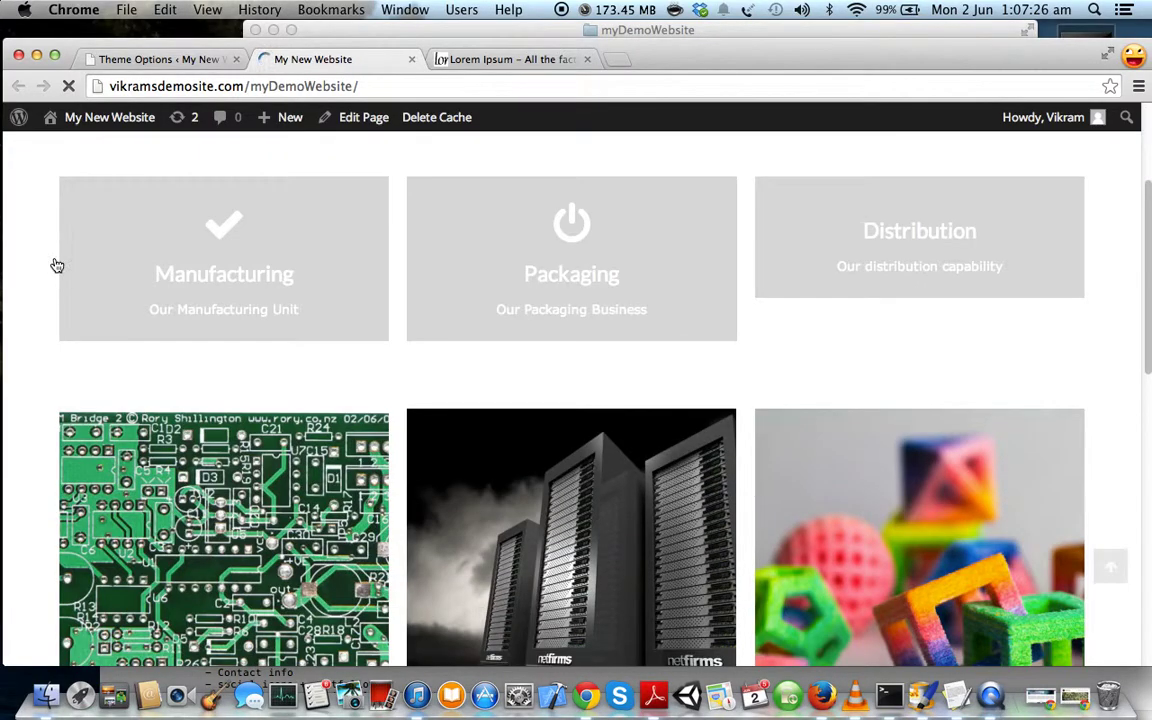
{"action": "scroll", "coordinate": [31, 252], "scroll_direction": "down", "scroll_amount": 3}
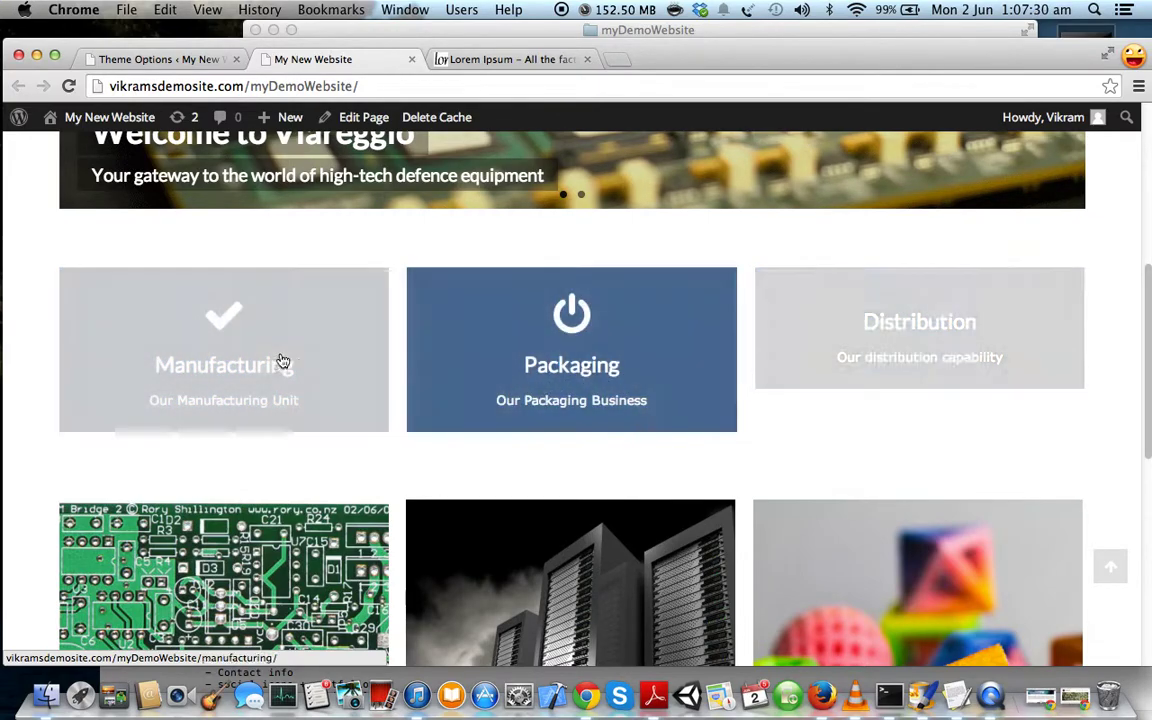
{"action": "scroll", "coordinate": [232, 310], "scroll_direction": "down", "scroll_amount": 1}
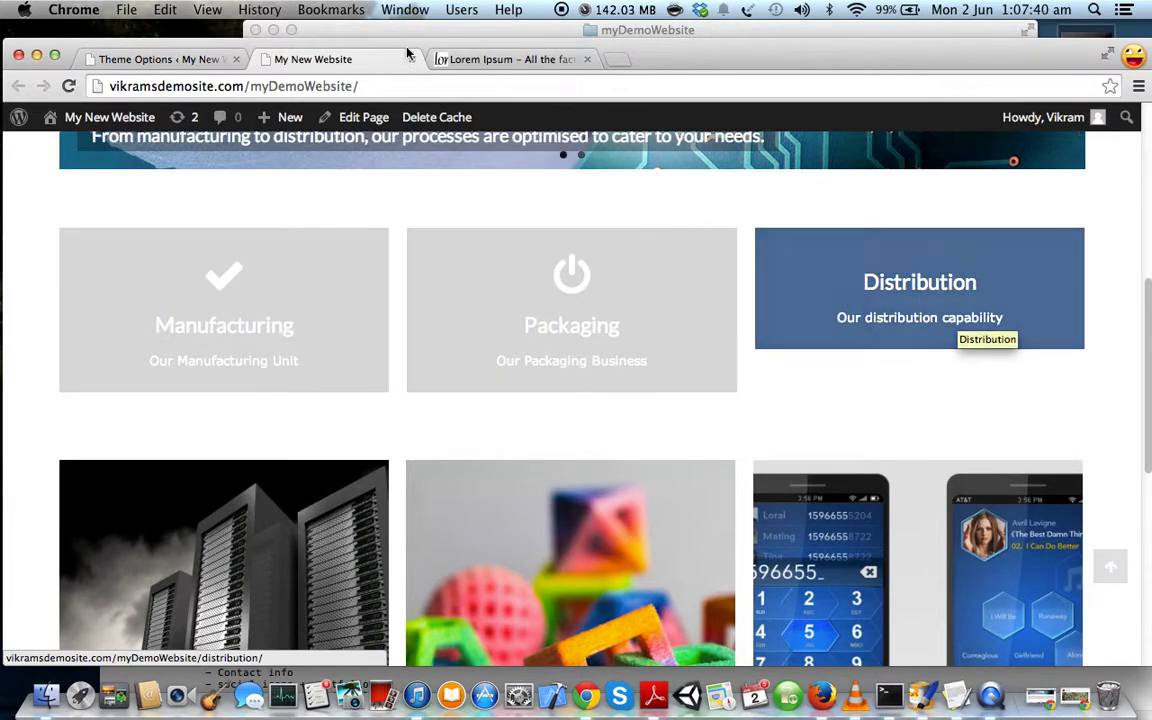
Choose icon-book as the icon for the Distribution entry in the Home Layout options and save the changes
{"action": "left_click", "coordinate": [183, 55]}
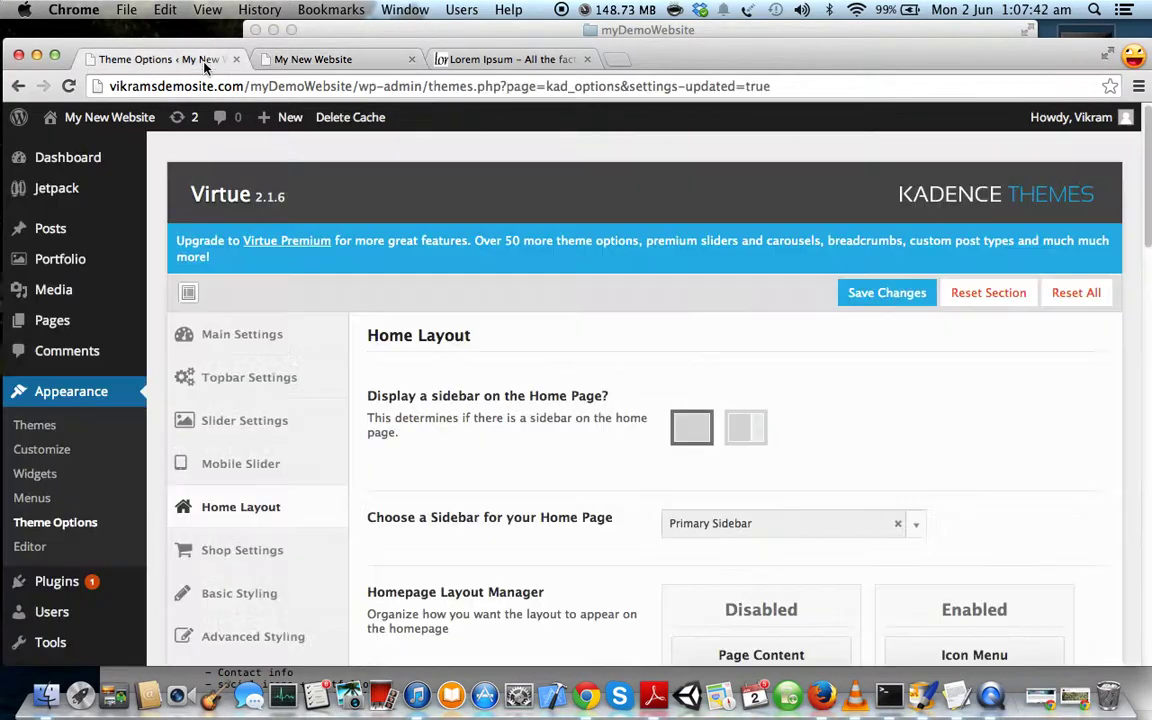
{"action": "scroll", "coordinate": [500, 380], "scroll_direction": "down", "scroll_amount": 3}
{"action": "scroll", "coordinate": [516, 398], "scroll_direction": "down", "scroll_amount": 10}
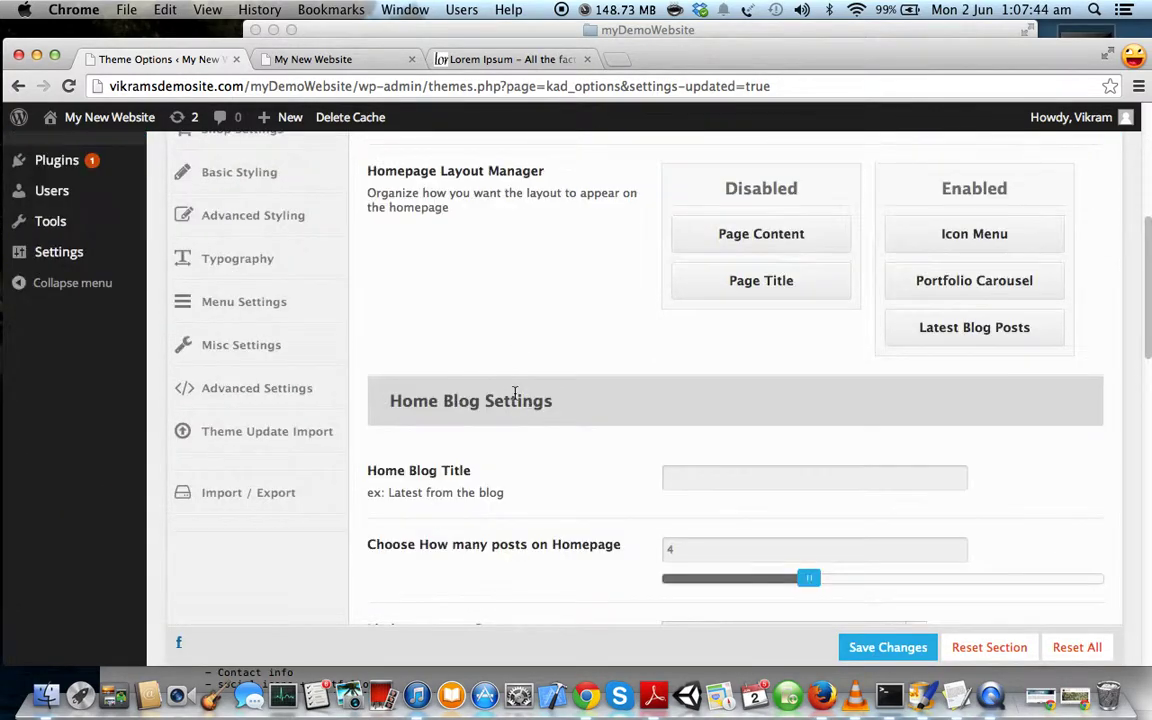
{"action": "scroll", "coordinate": [516, 396], "scroll_direction": "down", "scroll_amount": 5}
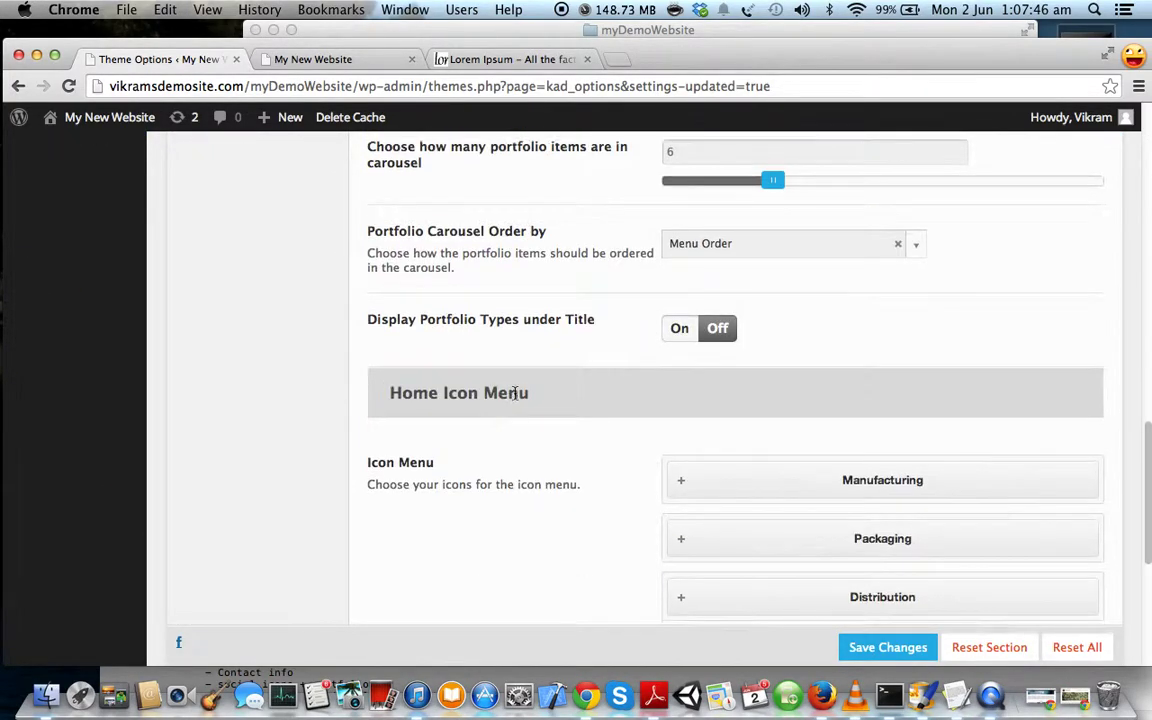
{"action": "scroll", "coordinate": [675, 384], "scroll_direction": "down", "scroll_amount": 1}
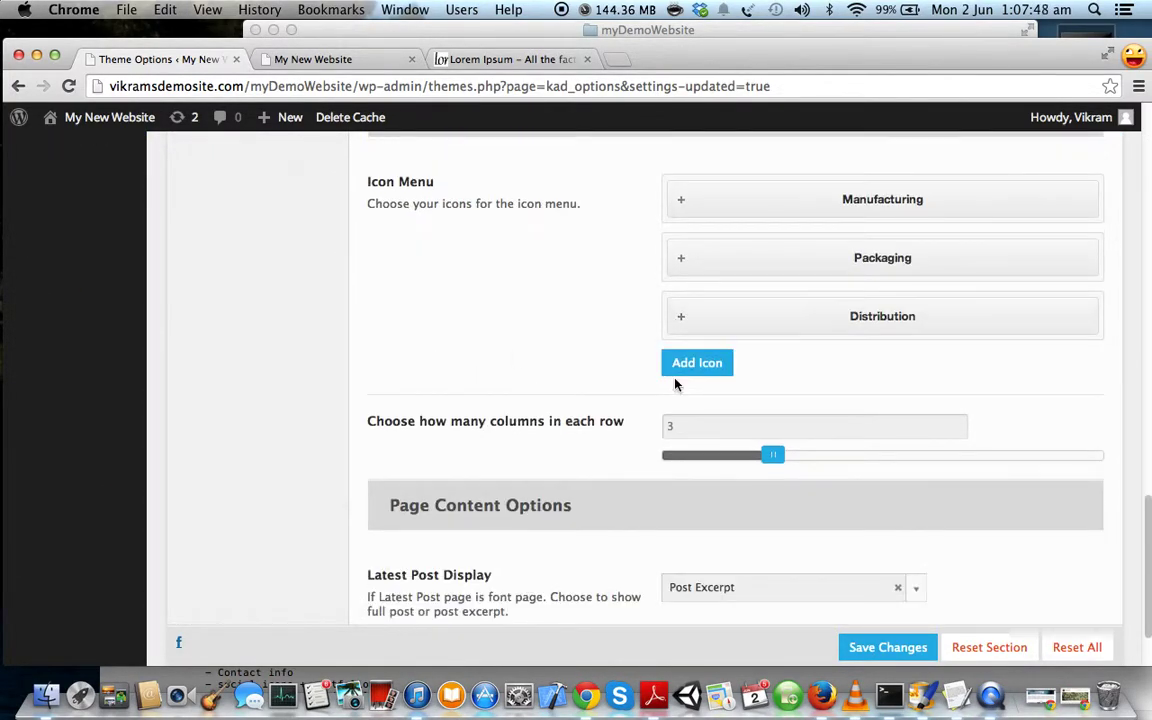
{"action": "left_click", "coordinate": [767, 308]}
{"action": "scroll", "coordinate": [591, 343], "scroll_direction": "down", "scroll_amount": 2}
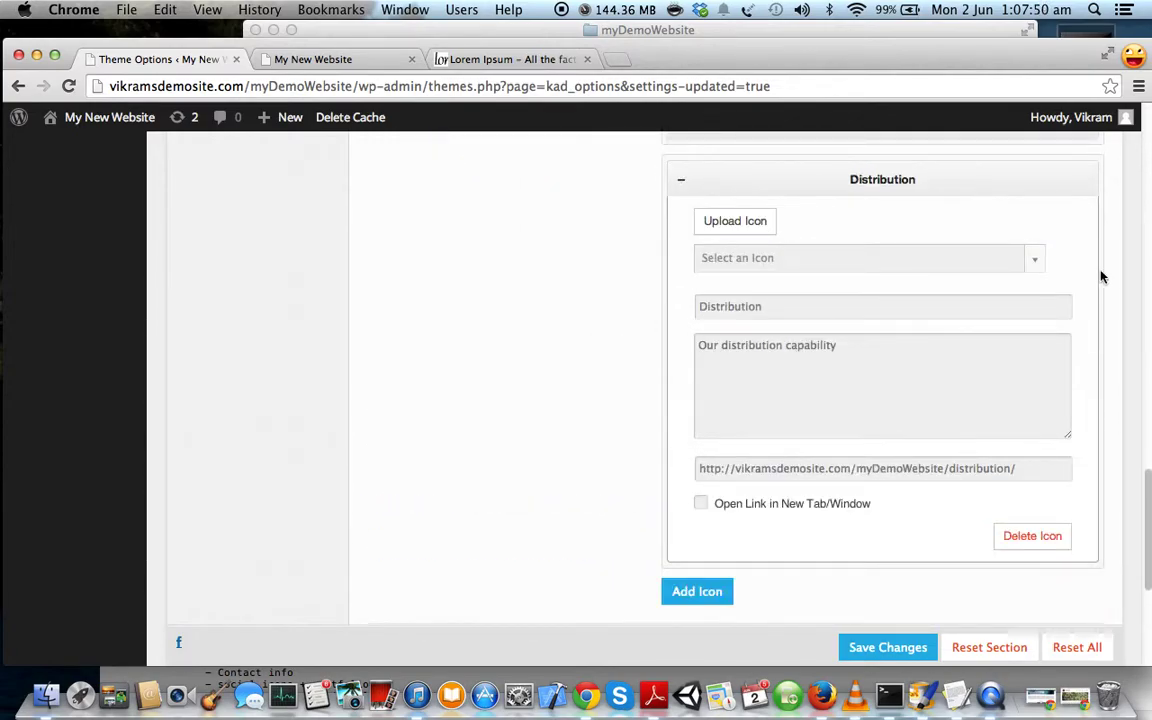
{"action": "left_click", "coordinate": [1035, 258]}
{"action": "scroll", "coordinate": [815, 429], "scroll_direction": "down", "scroll_amount": 8}
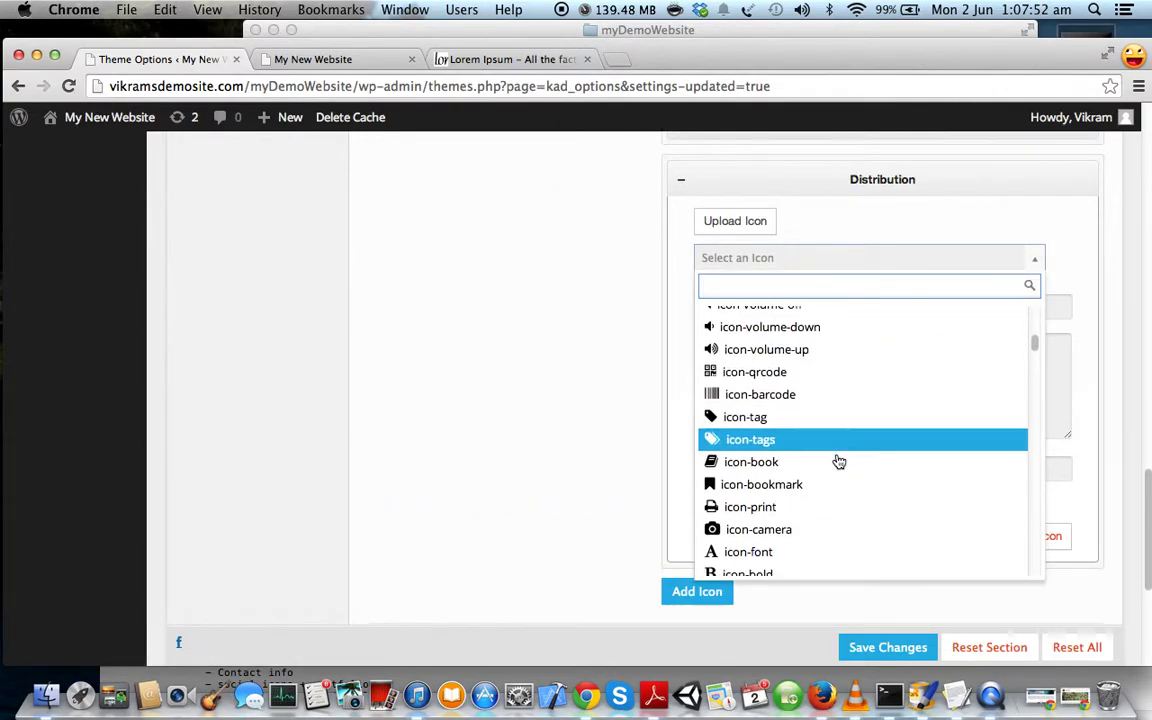
{"action": "scroll", "coordinate": [818, 453], "scroll_direction": "down", "scroll_amount": 1}
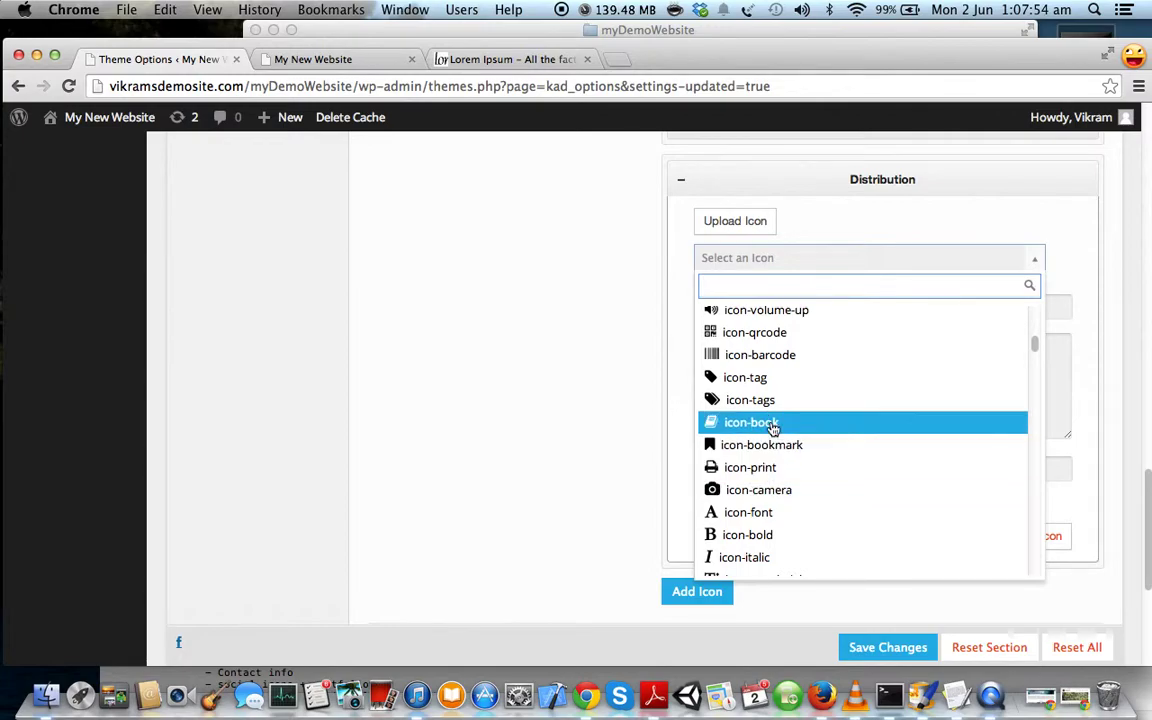
{"action": "left_click", "coordinate": [775, 423]}
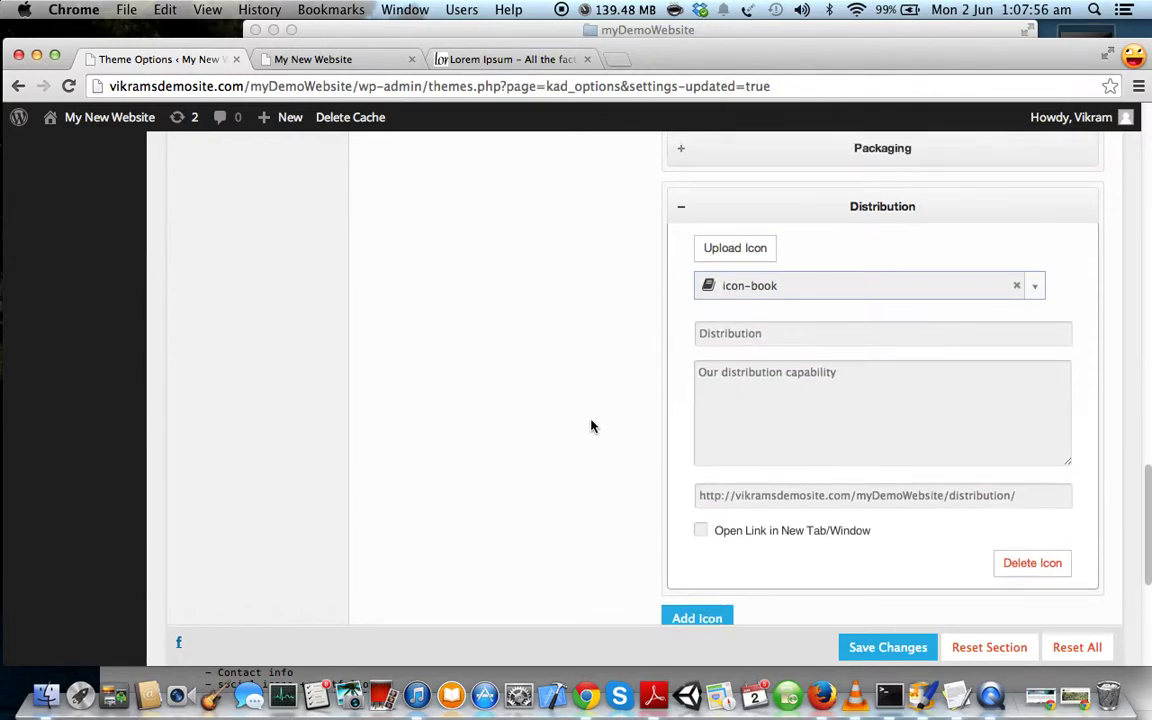
{"action": "scroll", "coordinate": [591, 424], "scroll_direction": "down", "scroll_amount": 3}
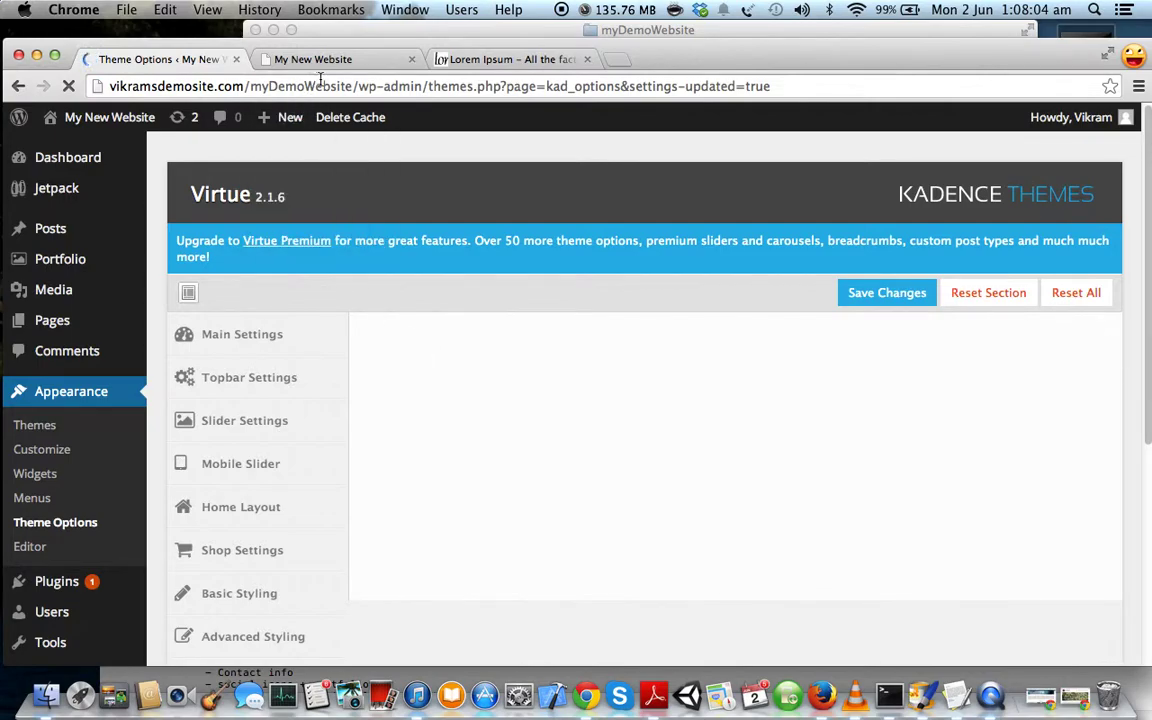
Reload the homepage and check the image slider and the three icon menu entries
{"action": "left_click", "coordinate": [313, 60]}
{"action": "left_click", "coordinate": [69, 86]}
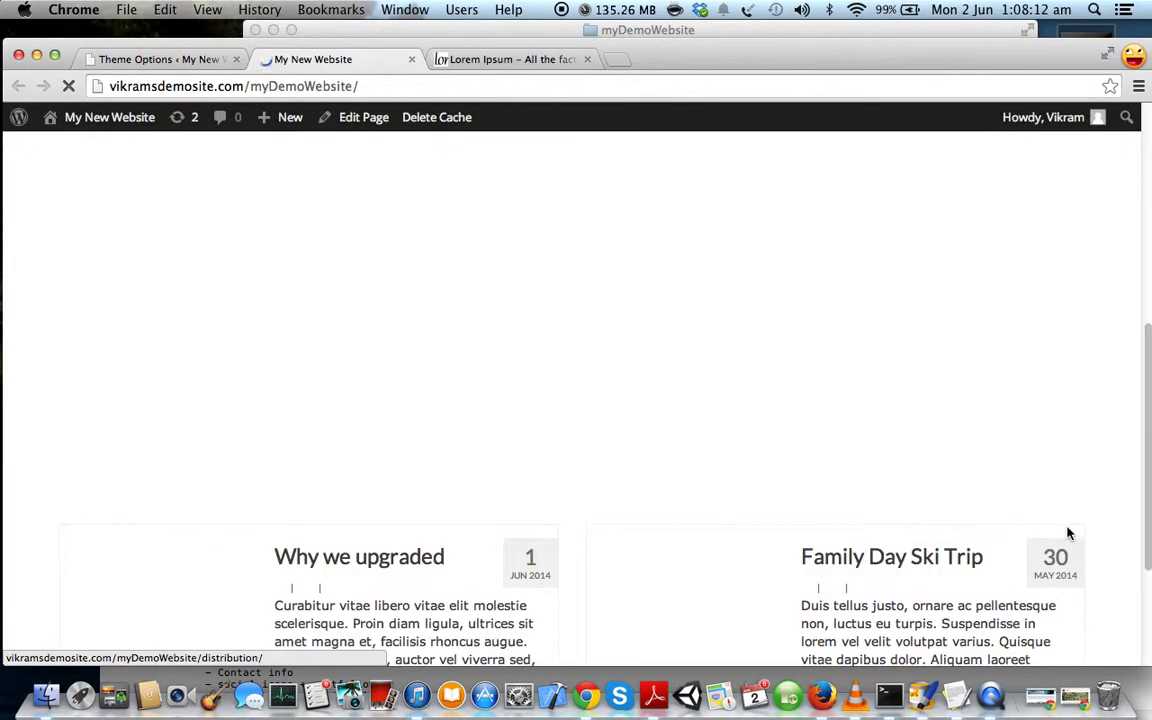
{"action": "left_click", "coordinate": [1105, 566]}
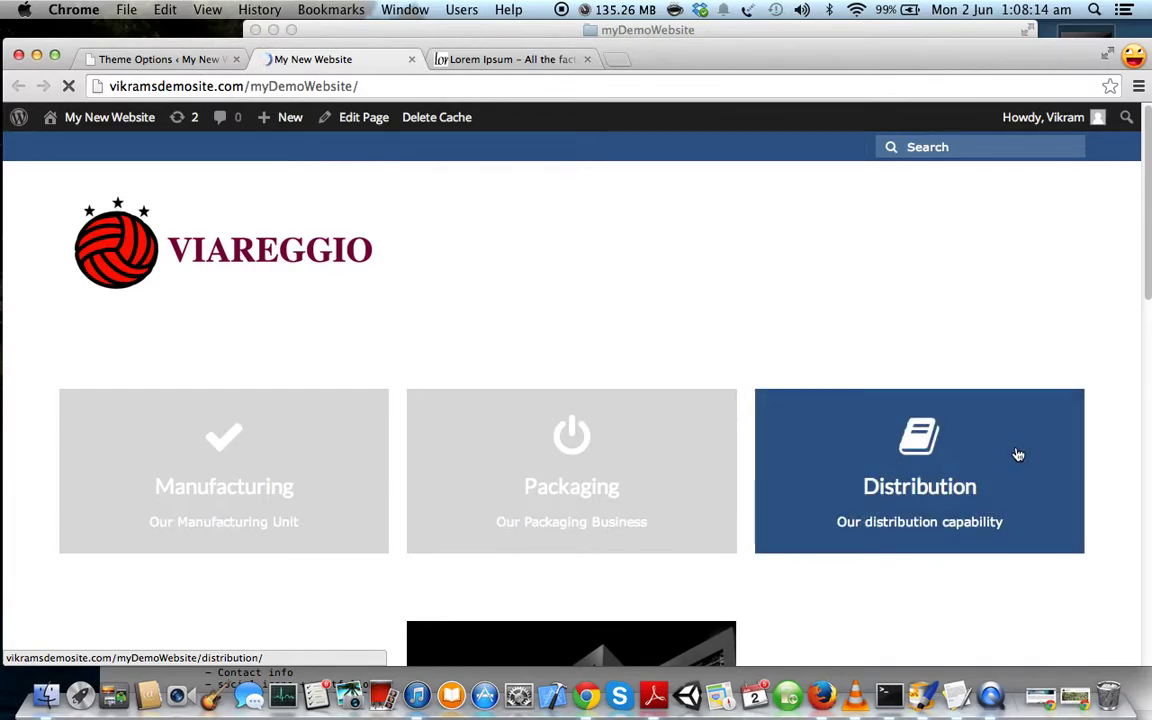
{"action": "scroll", "coordinate": [1077, 437], "scroll_direction": "down", "scroll_amount": 4}
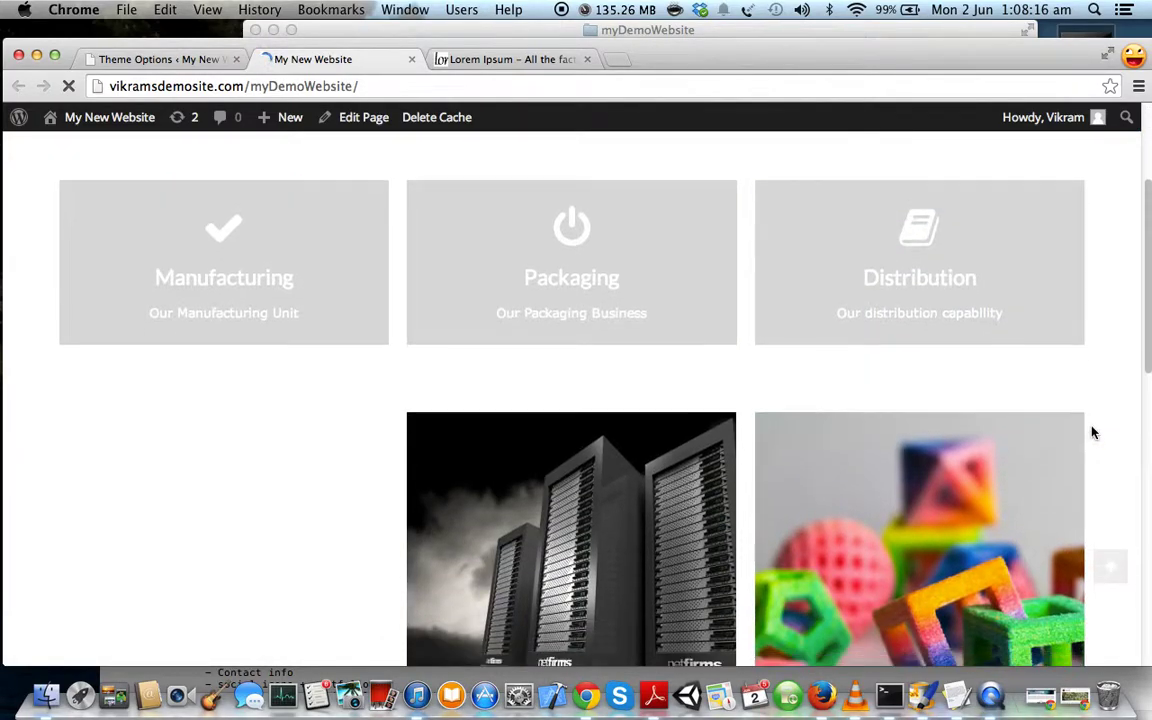
{"action": "scroll", "coordinate": [1092, 436], "scroll_direction": "up", "scroll_amount": 6}
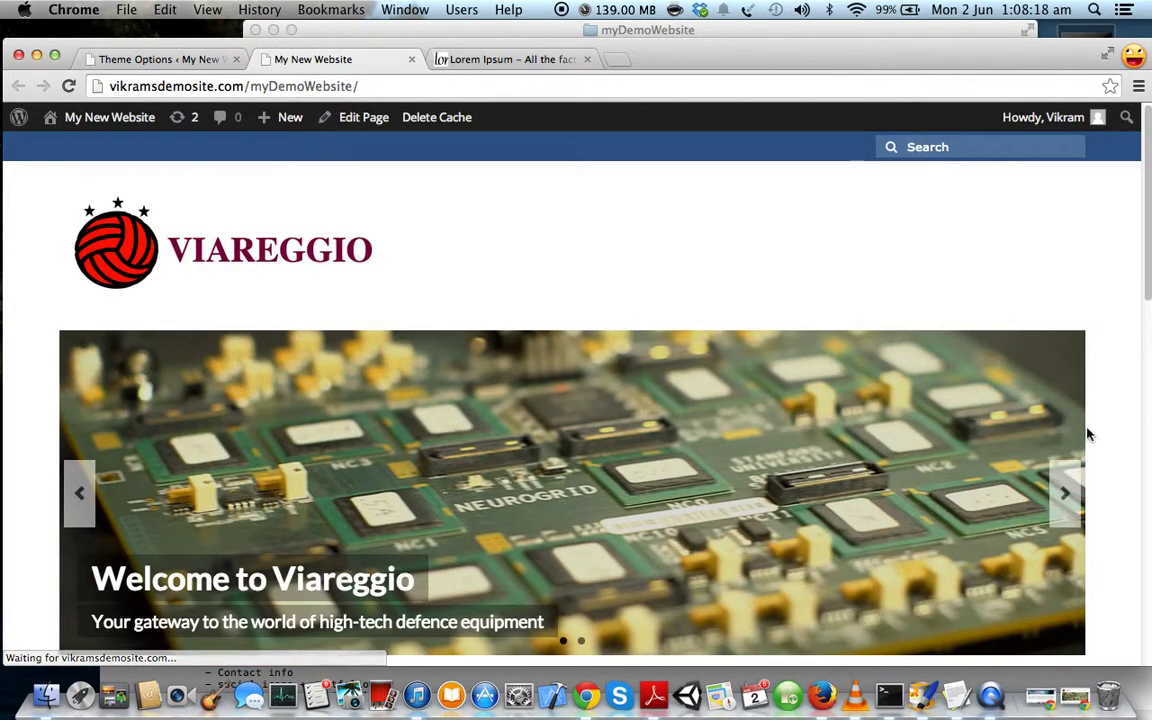
{"action": "scroll", "coordinate": [1095, 434], "scroll_direction": "down", "scroll_amount": 2}
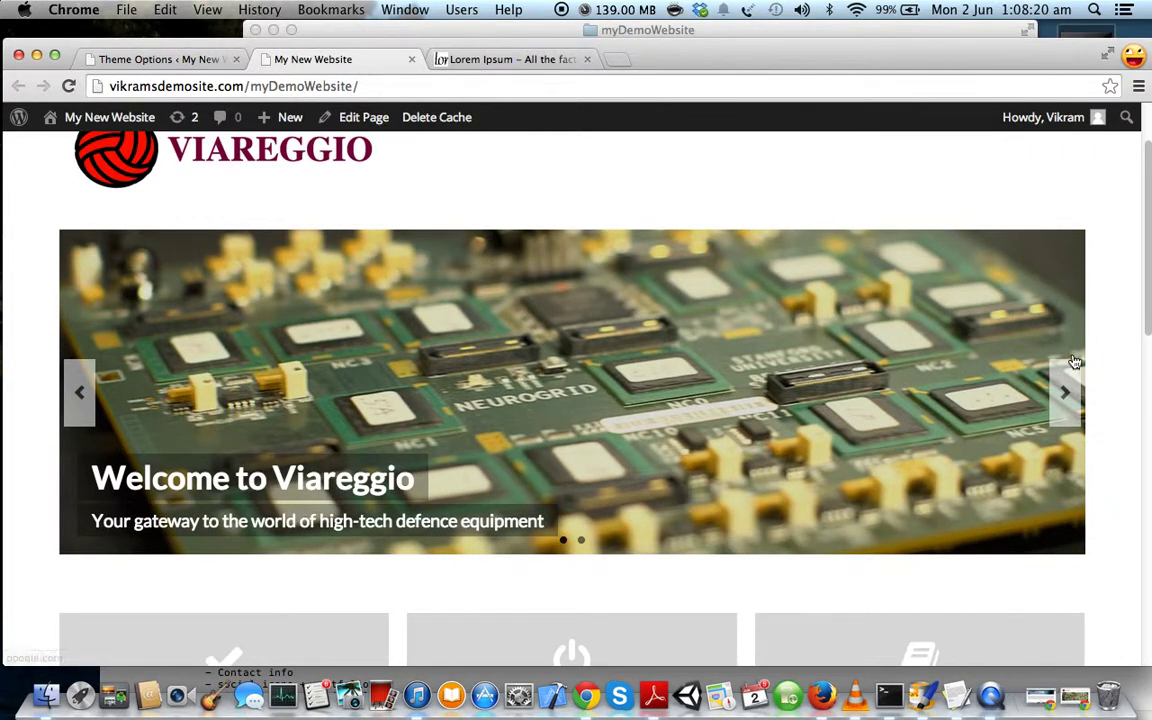
{"action": "left_click", "coordinate": [1068, 393]}
{"action": "scroll", "coordinate": [1098, 399], "scroll_direction": "down", "scroll_amount": 5}
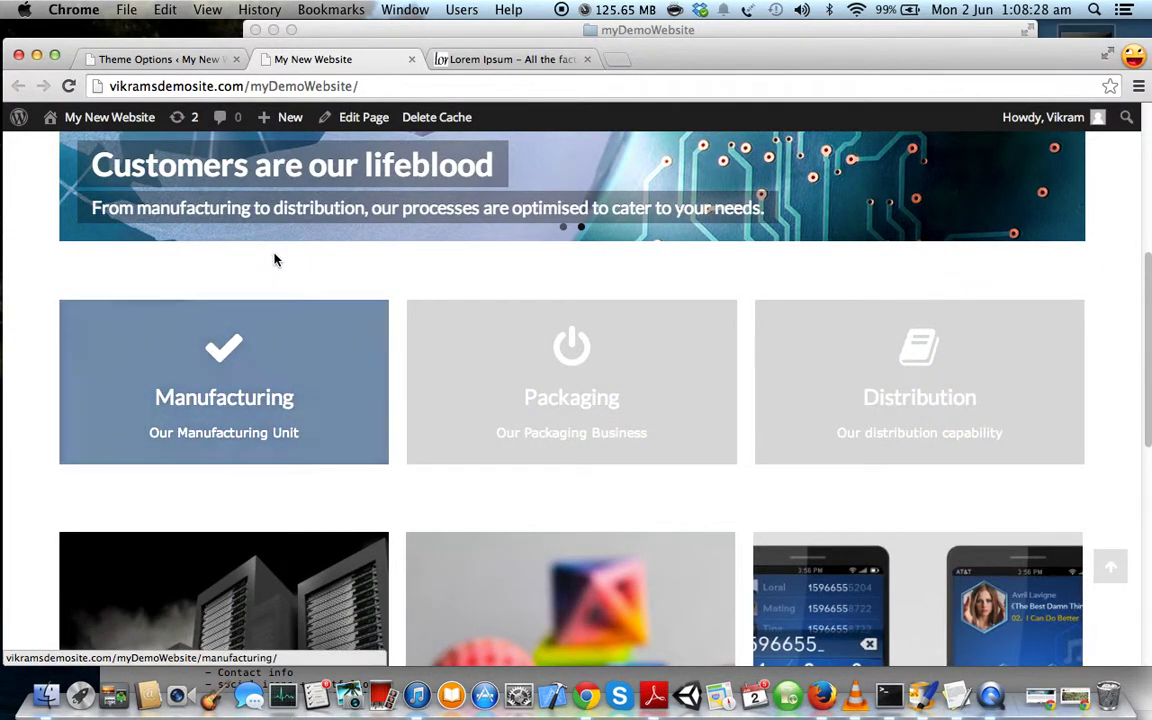
Open the Manufacturing, Packaging and Distribution icon menu links in separate new tabs
{"action": "left_click", "coordinate": [237, 378], "text": "super"}
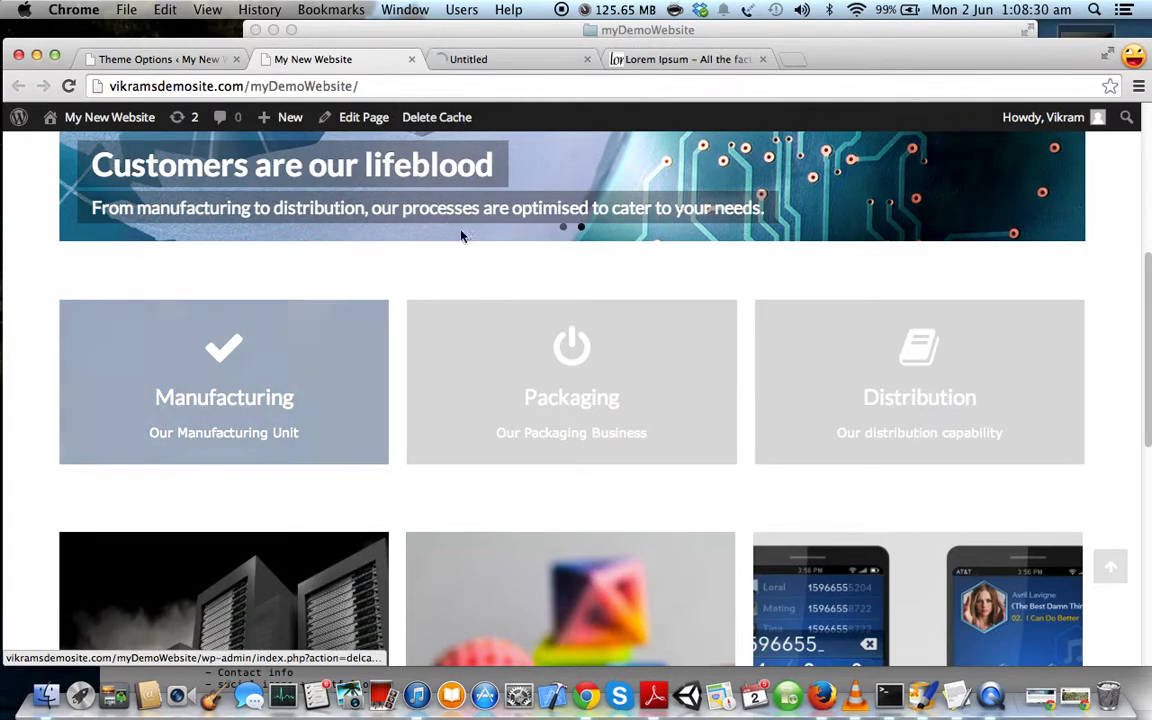
{"action": "left_click", "coordinate": [524, 376], "text": "super"}
{"action": "left_click", "coordinate": [861, 418], "text": "super"}
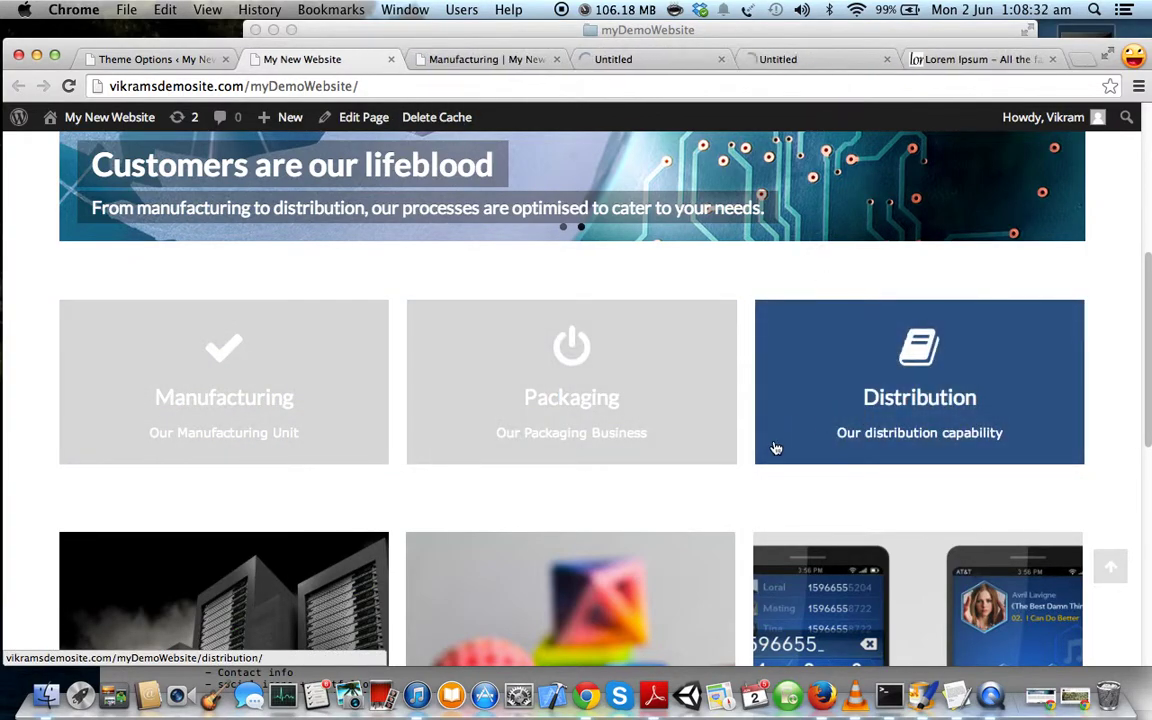
{"action": "scroll", "coordinate": [760, 460], "scroll_direction": "down", "scroll_amount": 2}
{"action": "scroll", "coordinate": [760, 460], "scroll_direction": "down", "scroll_amount": 3}
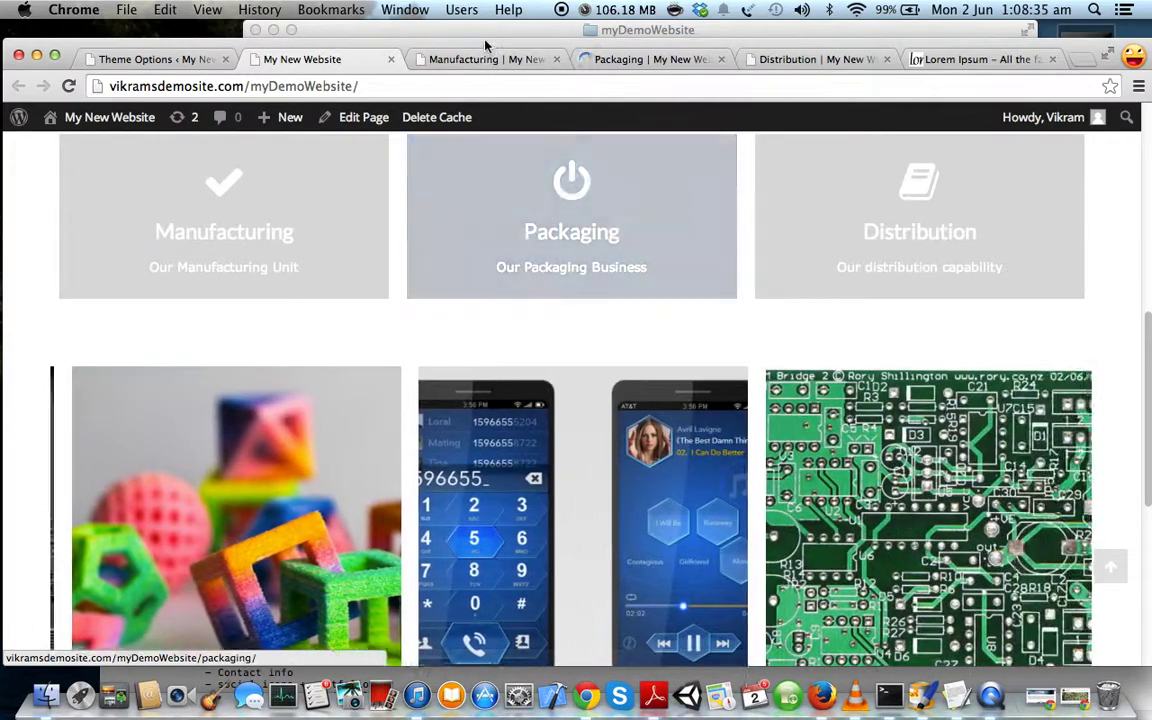
Look through the opened Manufacturing, Packaging and Distribution pages to check the content each icon menu link leads to
{"action": "left_click", "coordinate": [487, 60]}
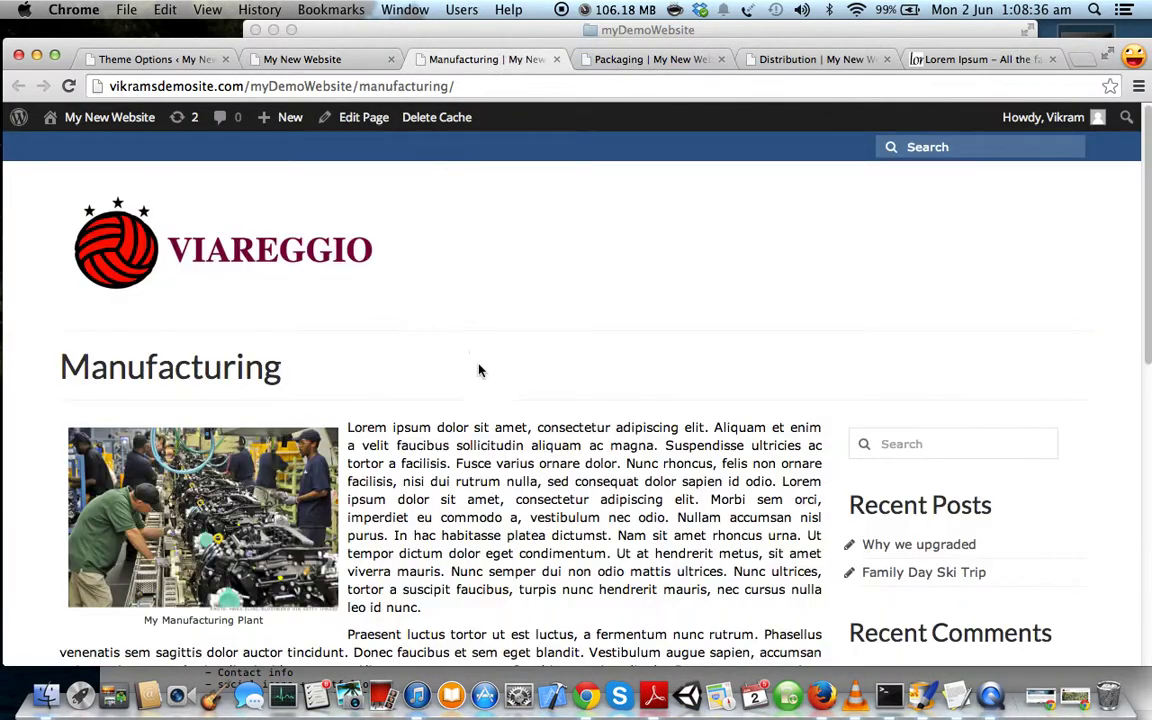
{"action": "scroll", "coordinate": [556, 398], "scroll_direction": "down", "scroll_amount": 10}
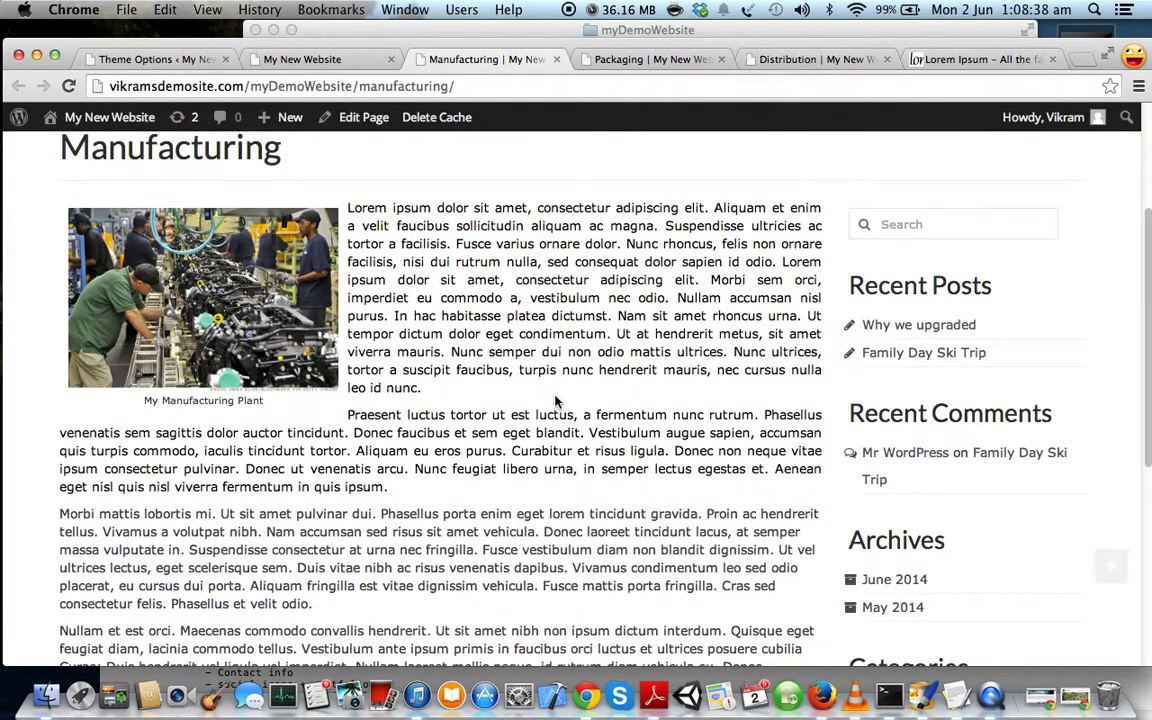
{"action": "scroll", "coordinate": [556, 401], "scroll_direction": "down", "scroll_amount": 5}
{"action": "scroll", "coordinate": [440, 195], "scroll_direction": "up", "scroll_amount": 10}
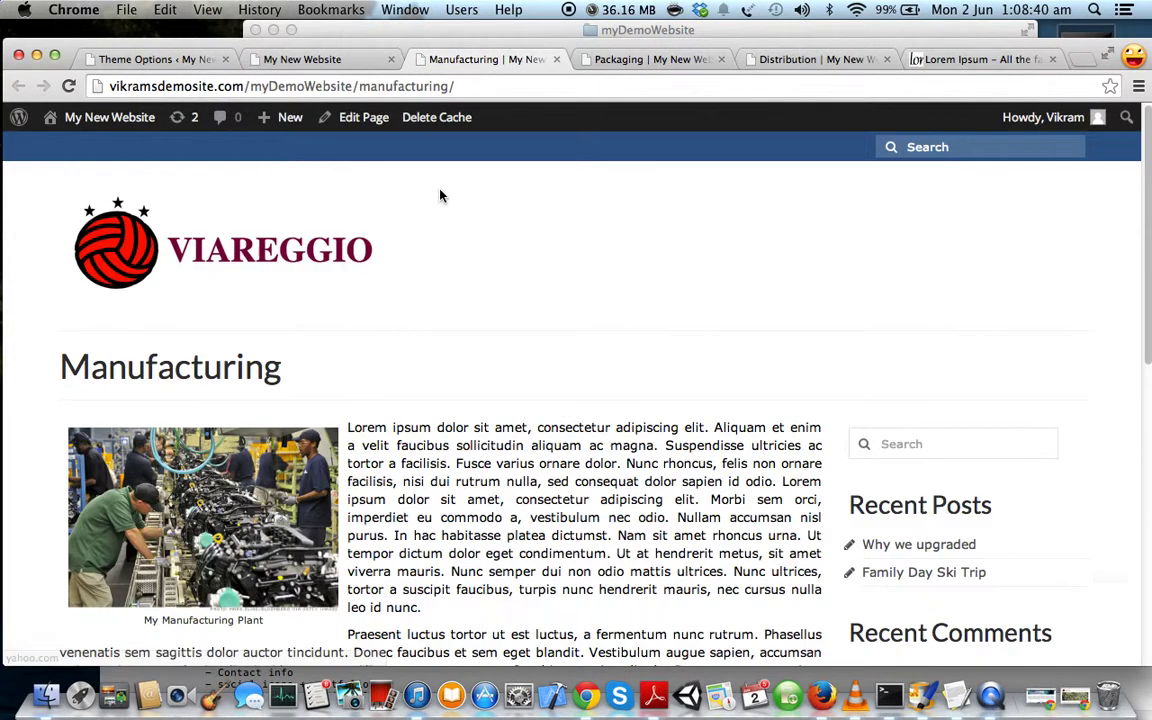
{"action": "left_click", "coordinate": [640, 58]}
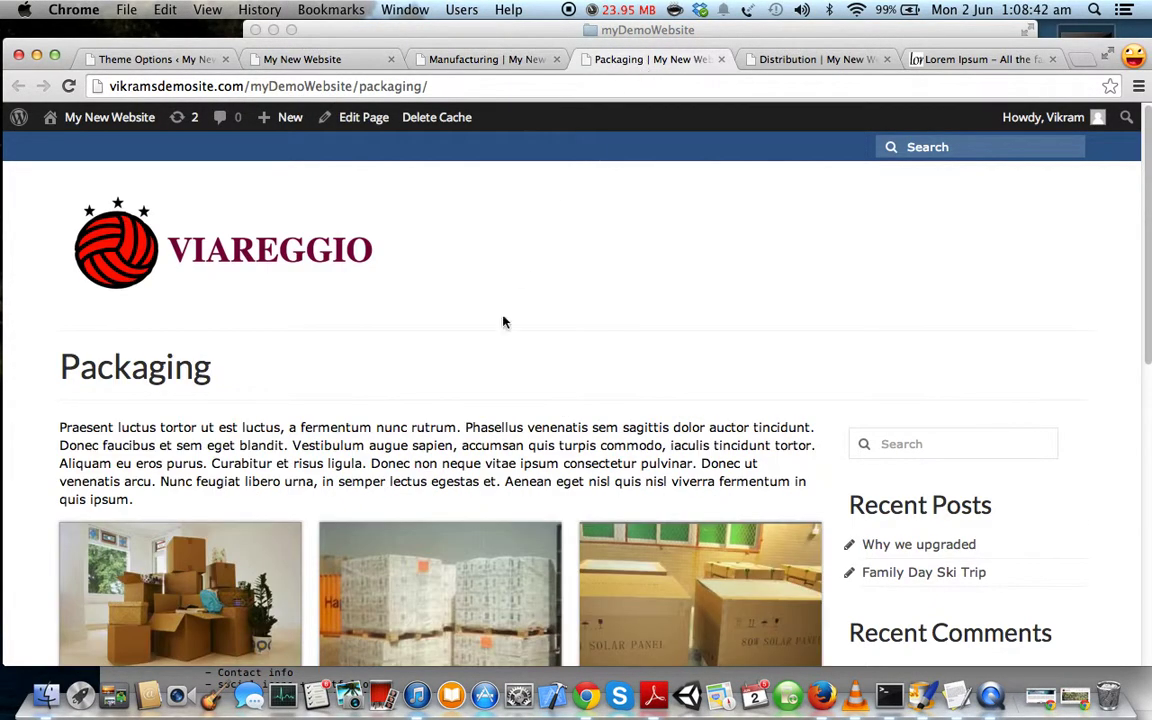
{"action": "scroll", "coordinate": [710, 463], "scroll_direction": "down", "scroll_amount": 10}
{"action": "left_click", "coordinate": [772, 62]}
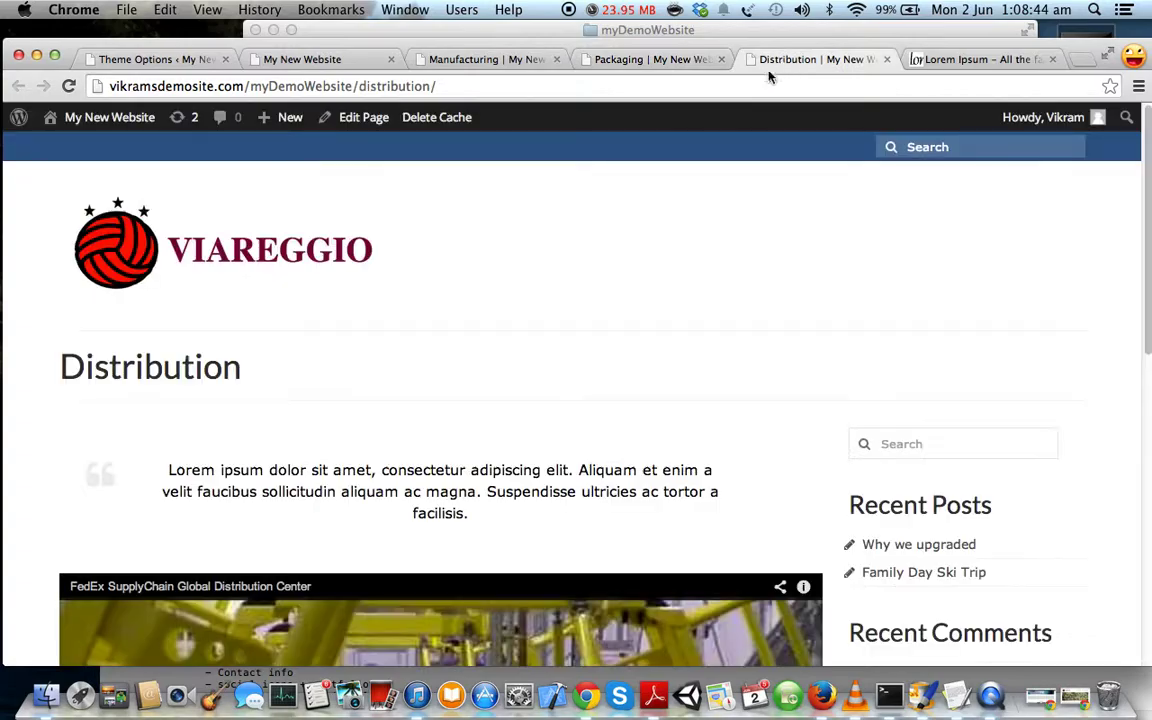
{"action": "scroll", "coordinate": [533, 430], "scroll_direction": "down", "scroll_amount": 10}
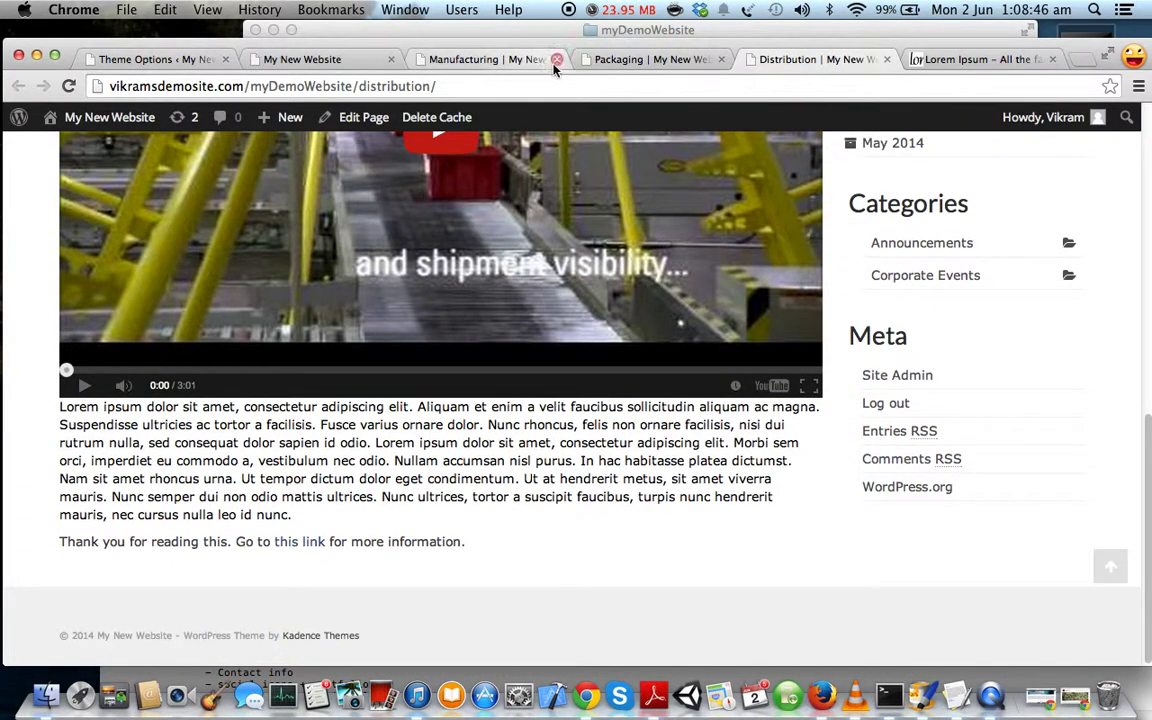
Close the Manufacturing, Packaging and Distribution tabs
{"action": "left_click", "coordinate": [556, 60]}
{"action": "left_click", "coordinate": [556, 60]}
{"action": "left_click", "coordinate": [556, 60]}
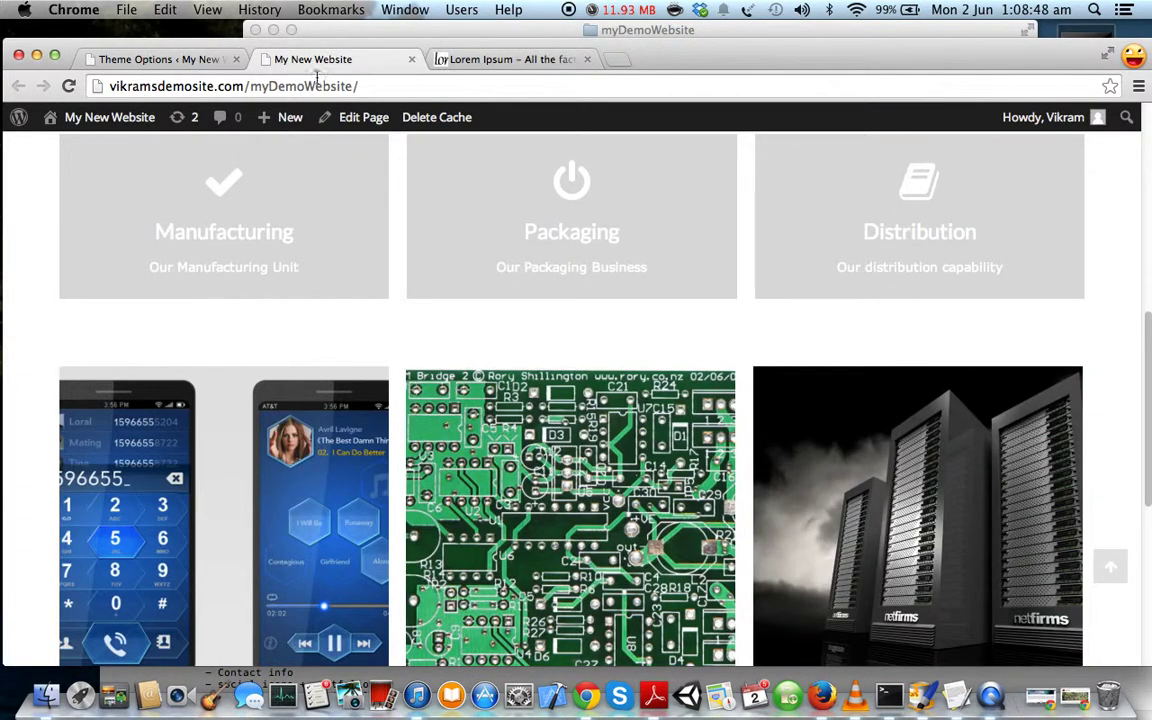
Examine the homepage's icon menu, portfolio carousel and latest blog posts, and advance the carousel to its next item
{"action": "scroll", "coordinate": [445, 405], "scroll_direction": "down", "scroll_amount": 5}
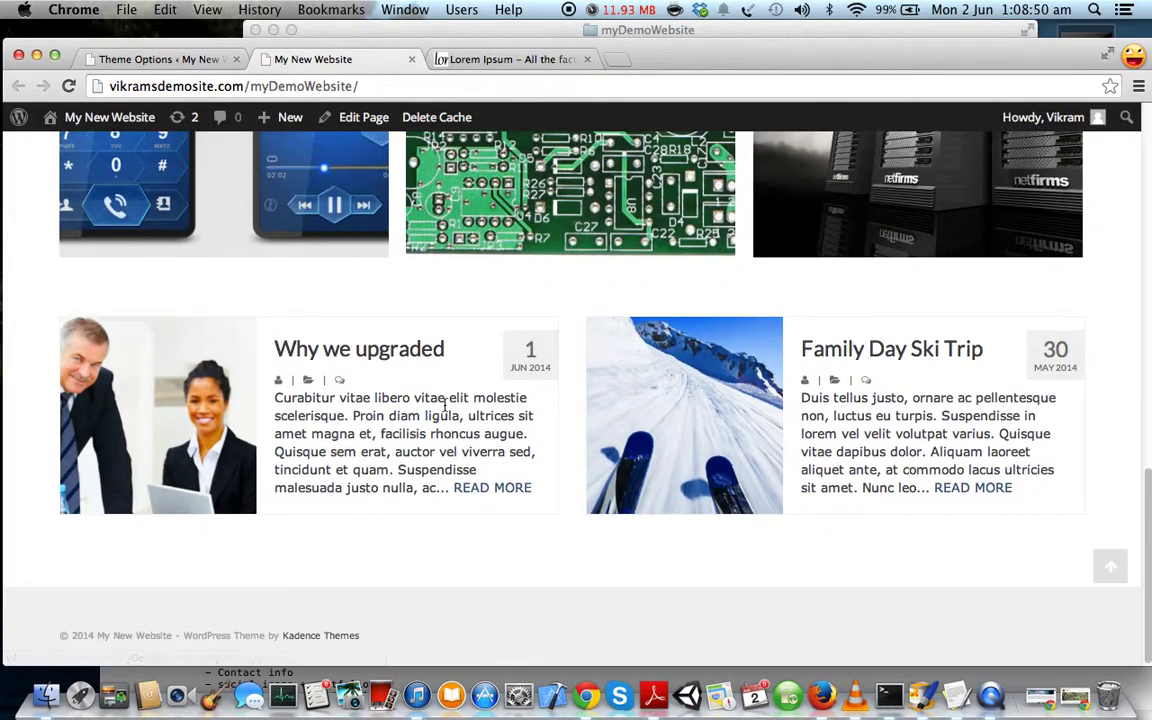
{"action": "scroll", "coordinate": [444, 405], "scroll_direction": "up", "scroll_amount": 3}
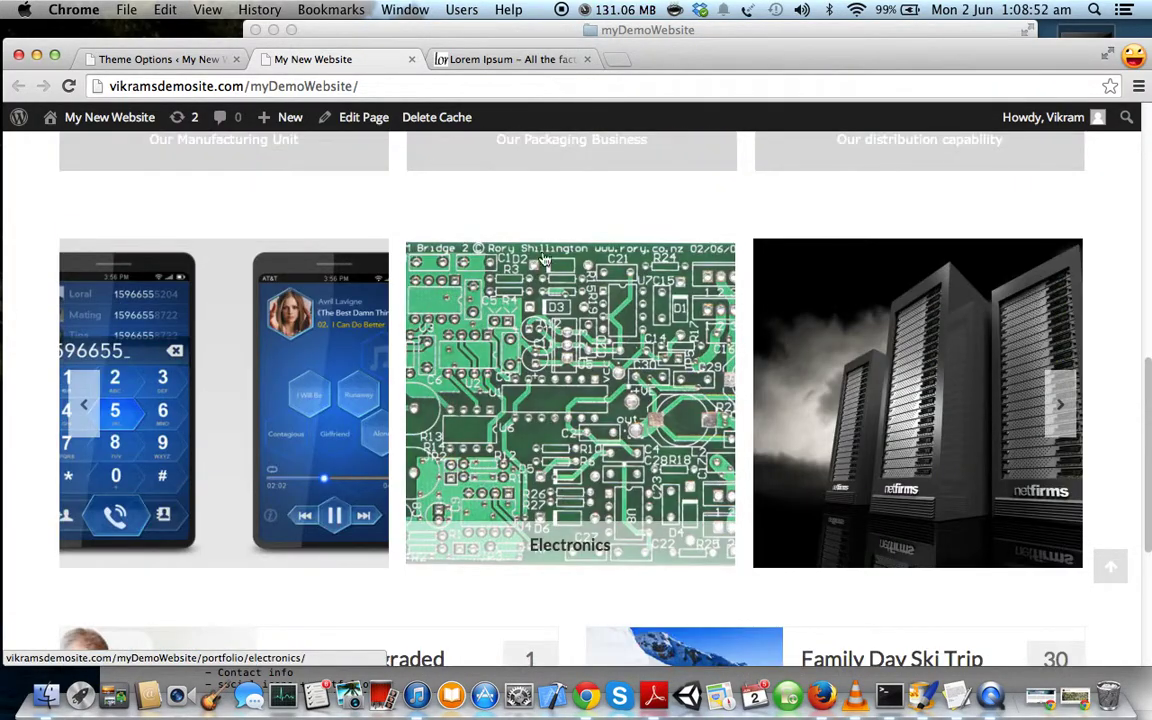
{"action": "scroll", "coordinate": [940, 420], "scroll_direction": "down", "scroll_amount": 3}
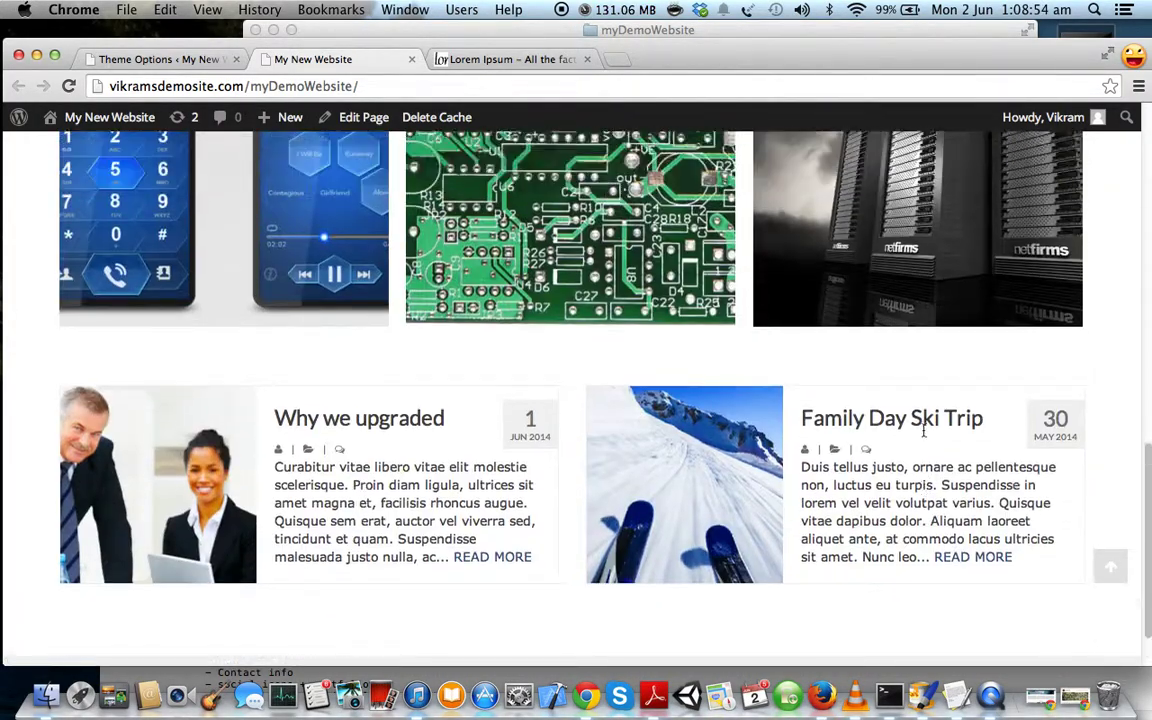
{"action": "scroll", "coordinate": [912, 398], "scroll_direction": "up", "scroll_amount": 10}
{"action": "scroll", "coordinate": [912, 398], "scroll_direction": "down", "scroll_amount": 4}
{"action": "scroll", "coordinate": [951, 458], "scroll_direction": "down", "scroll_amount": 2}
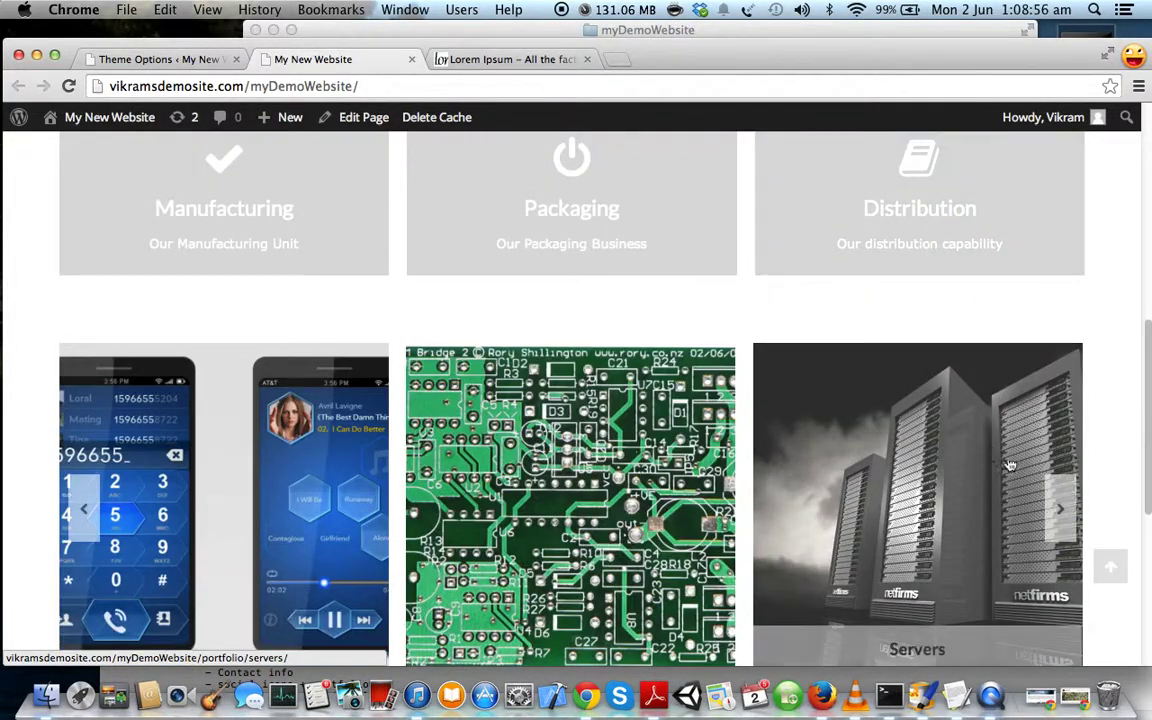
{"action": "left_click", "coordinate": [1058, 505]}
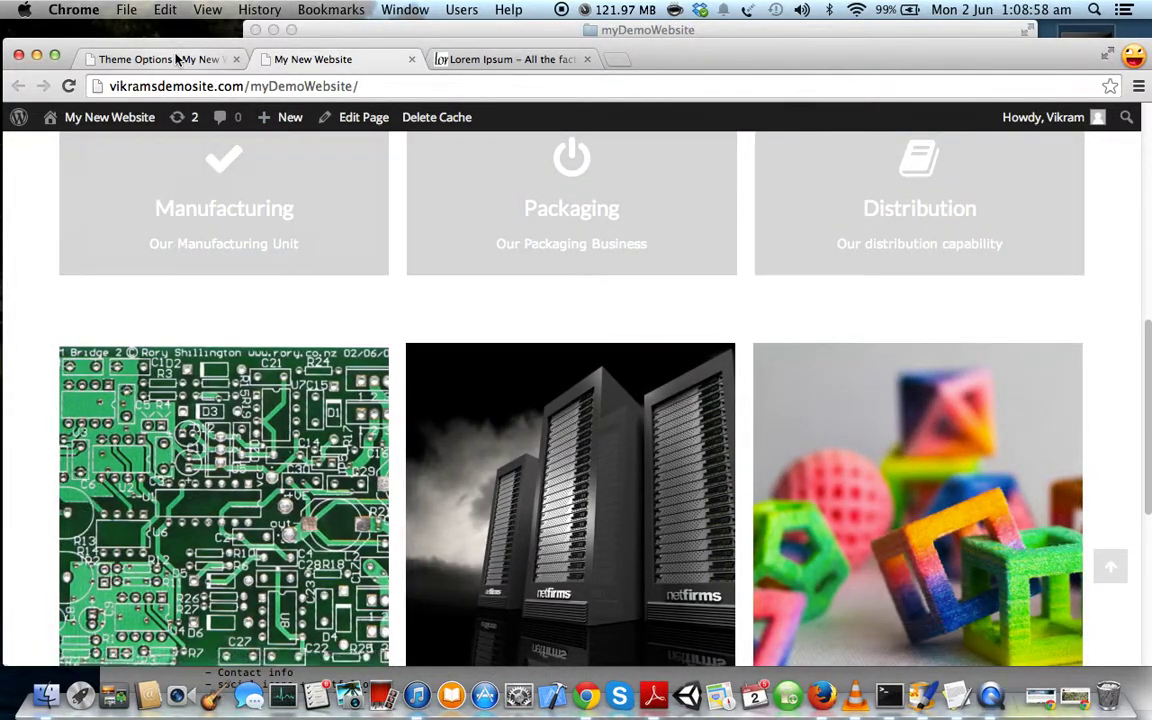
Review the Home Layout theme options, including the layout manager, home blog, portfolio carousel and icon menu settings
{"action": "left_click", "coordinate": [172, 59]}
{"action": "scroll", "coordinate": [413, 371], "scroll_direction": "down", "scroll_amount": 3}
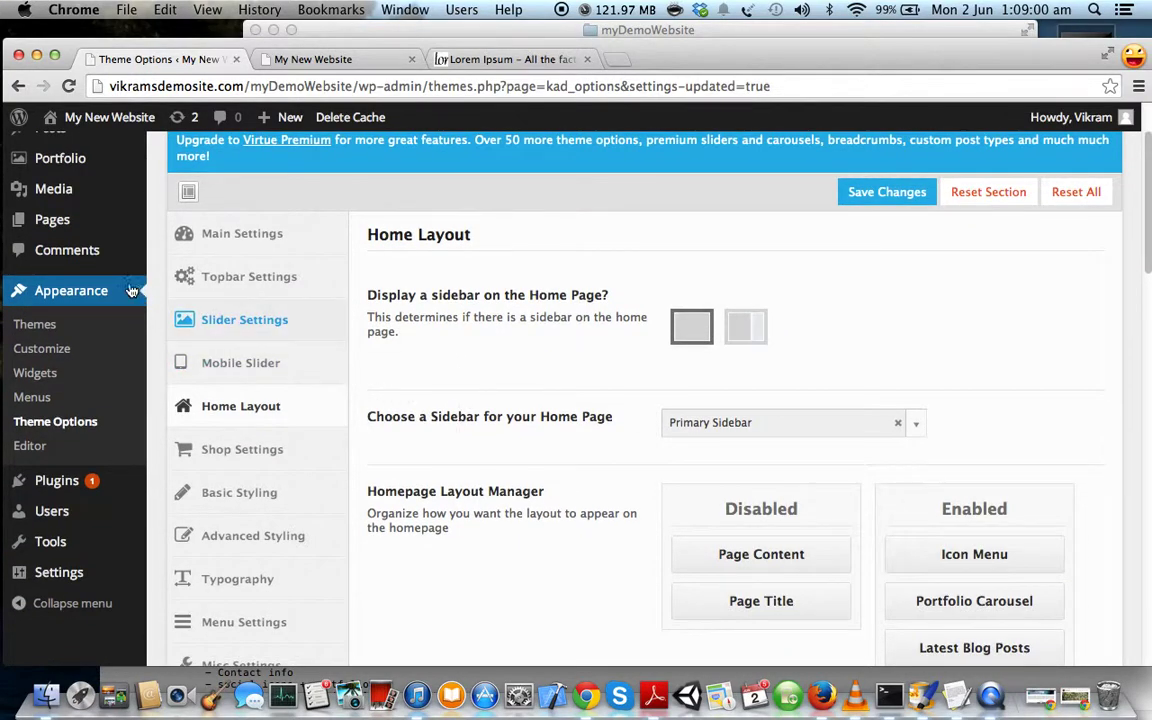
{"action": "scroll", "coordinate": [442, 435], "scroll_direction": "down", "scroll_amount": 7}
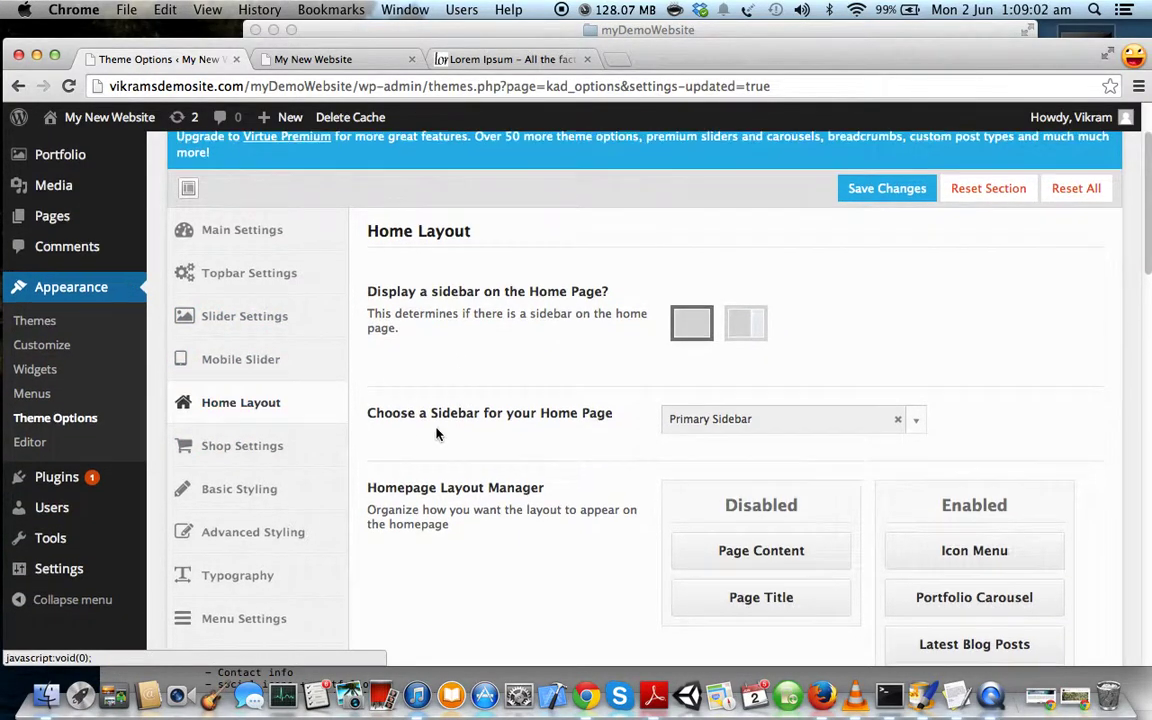
{"action": "scroll", "coordinate": [445, 437], "scroll_direction": "down", "scroll_amount": 3}
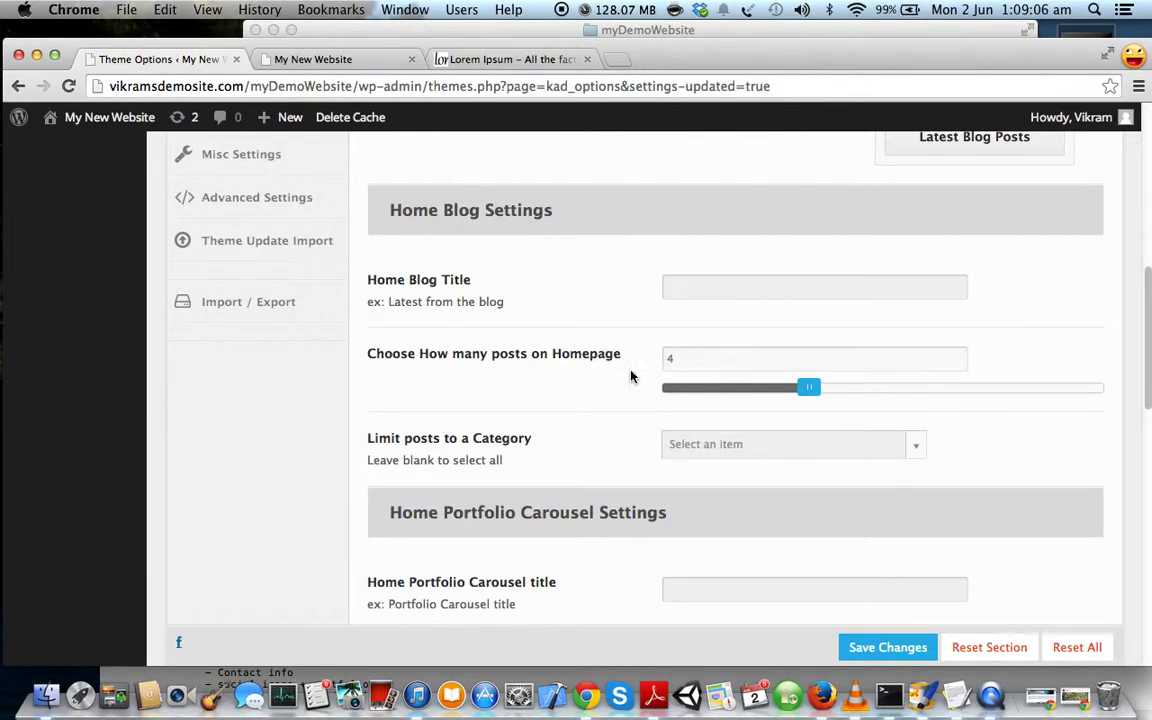
{"action": "scroll", "coordinate": [442, 424], "scroll_direction": "down", "scroll_amount": 7}
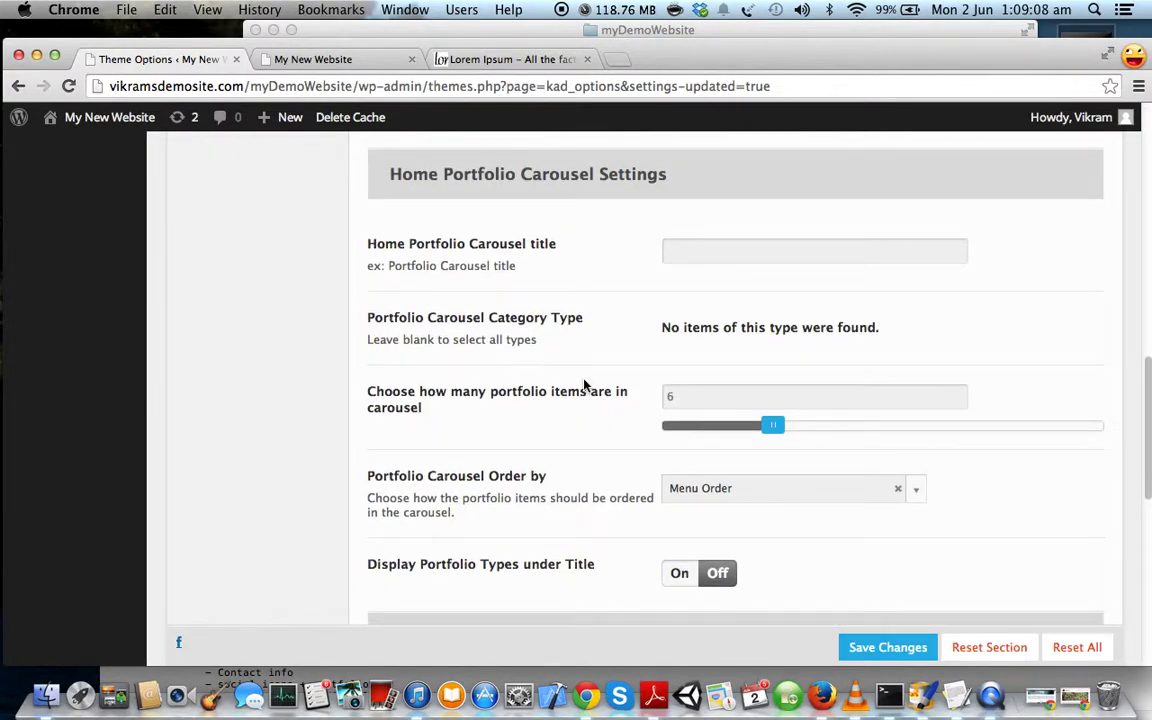
{"action": "scroll", "coordinate": [582, 417], "scroll_direction": "down", "scroll_amount": 1}
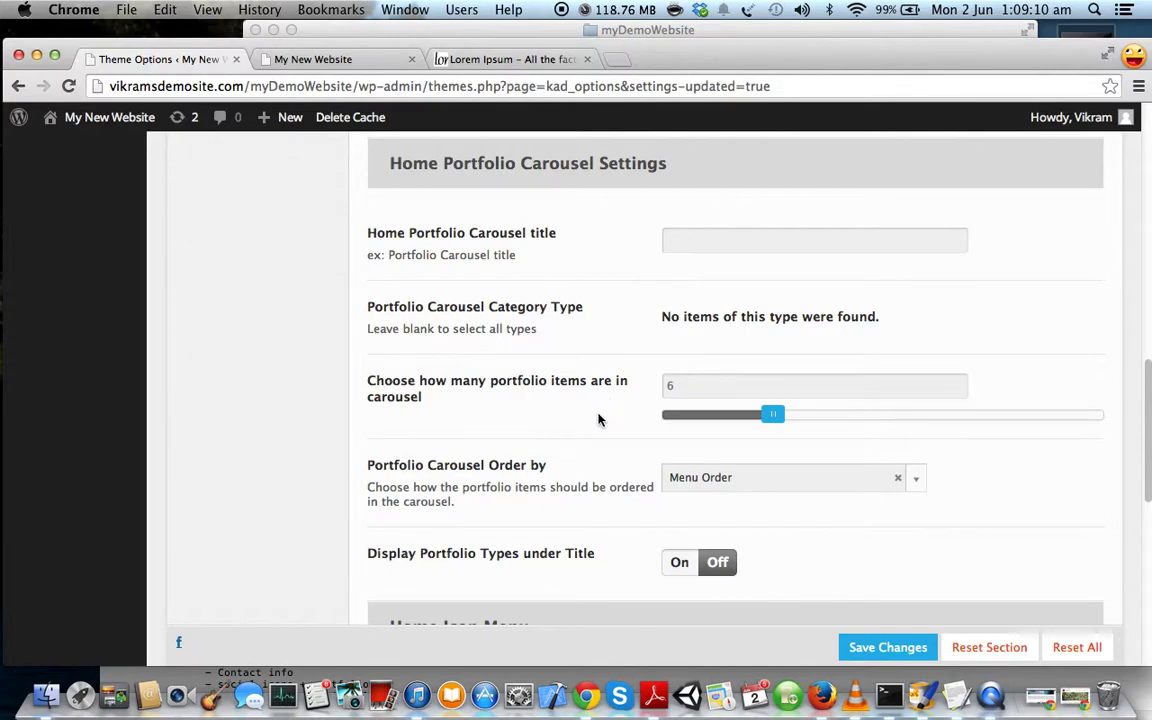
{"action": "scroll", "coordinate": [598, 420], "scroll_direction": "down", "scroll_amount": 2}
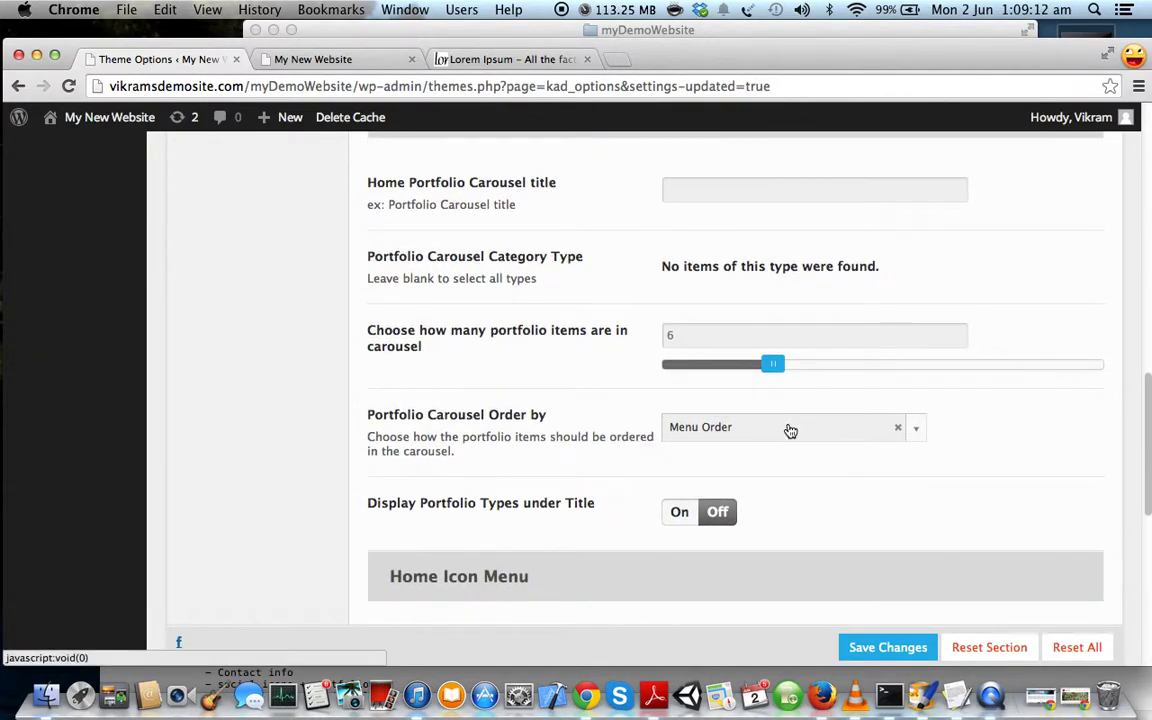
{"action": "scroll", "coordinate": [604, 458], "scroll_direction": "down", "scroll_amount": 1}
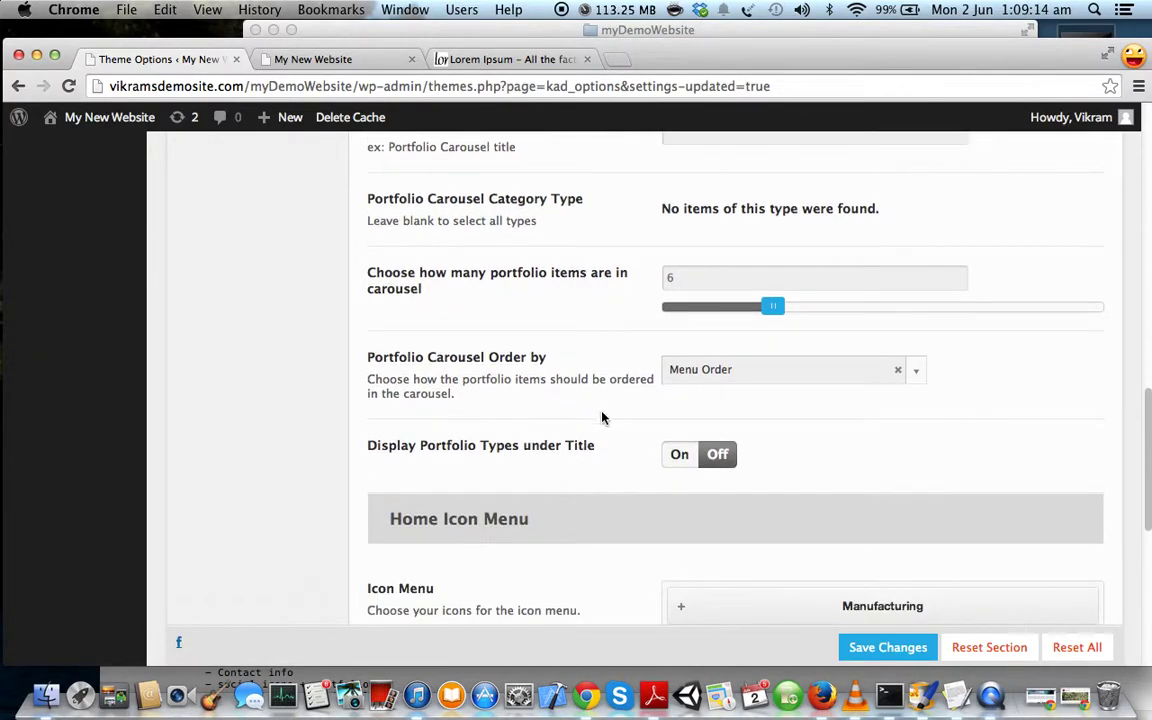
{"action": "scroll", "coordinate": [604, 417], "scroll_direction": "up", "scroll_amount": 8}
{"action": "scroll", "coordinate": [603, 407], "scroll_direction": "up", "scroll_amount": 10}
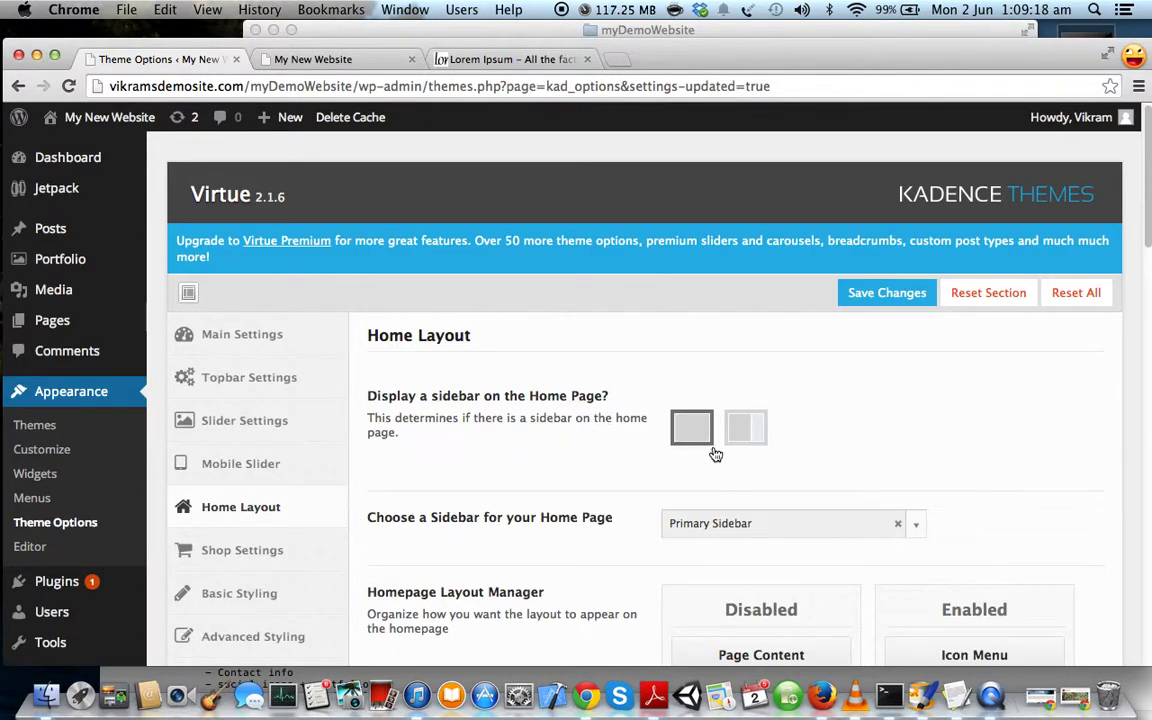
Check the Contact Us page item in roadmap.txt in TextEdit, minimise the file and return to Chrome's Theme Options page
{"action": "left_click", "coordinate": [955, 693]}
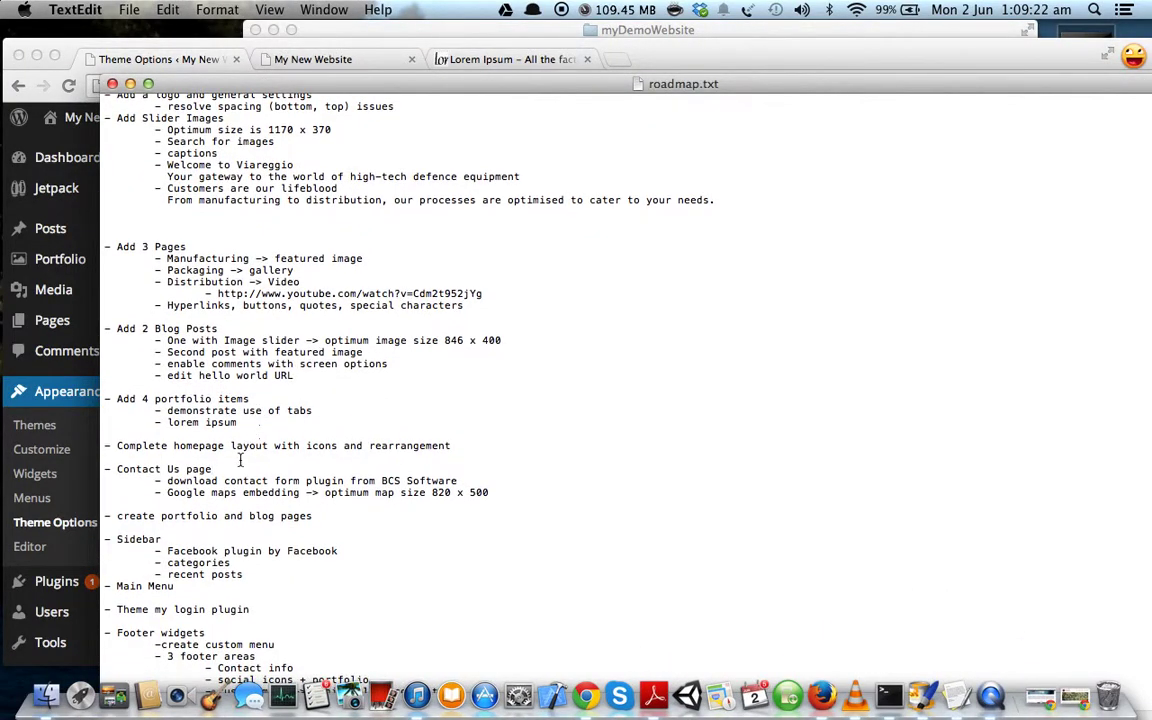
{"action": "left_click_drag", "start_coordinate": [125, 476], "coordinate": [229, 476]}
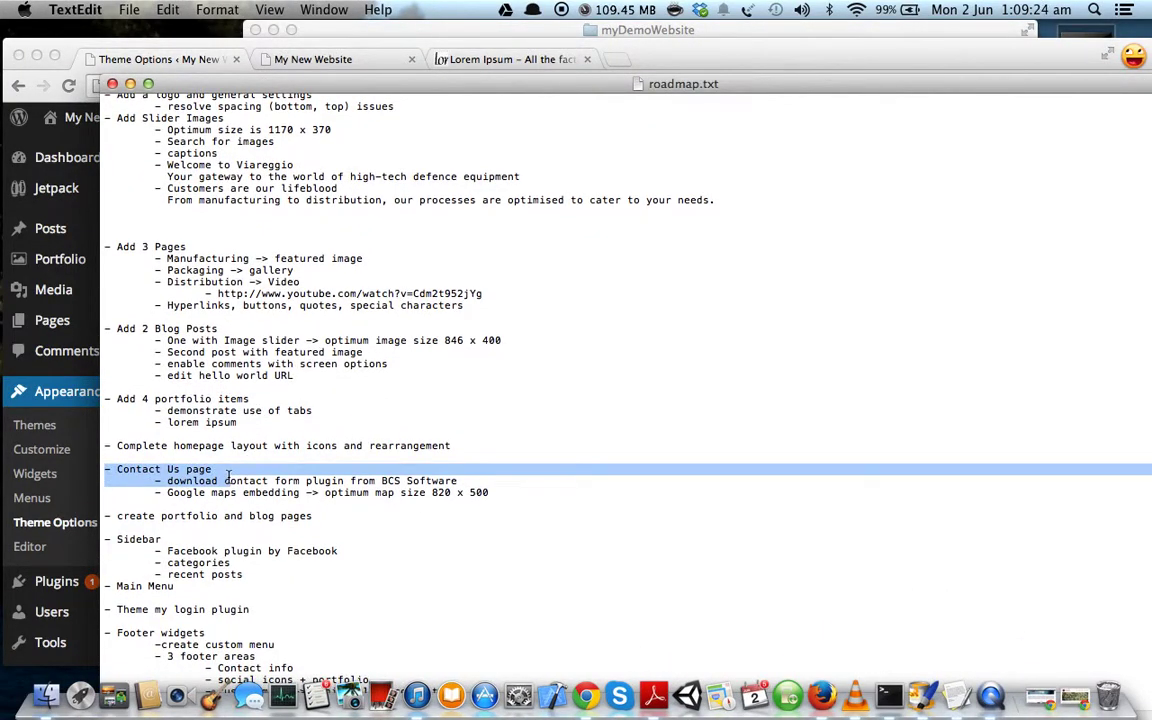
{"action": "left_click", "coordinate": [130, 84]}
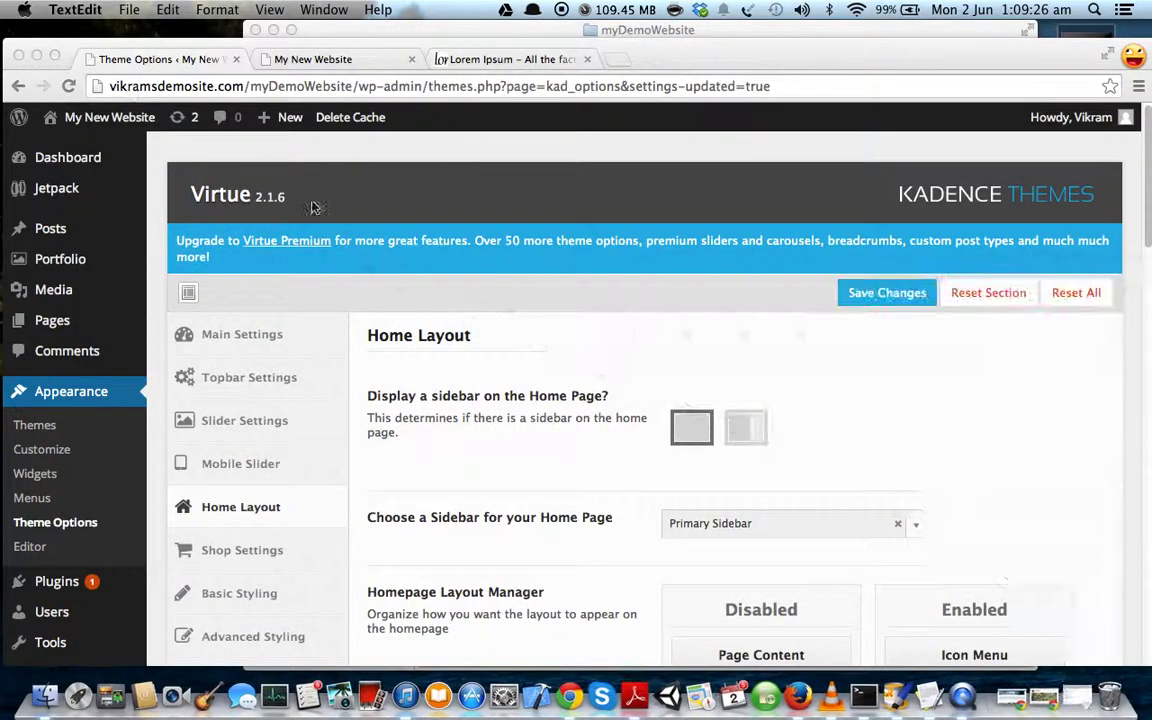
{"action": "left_click", "coordinate": [533, 435]}
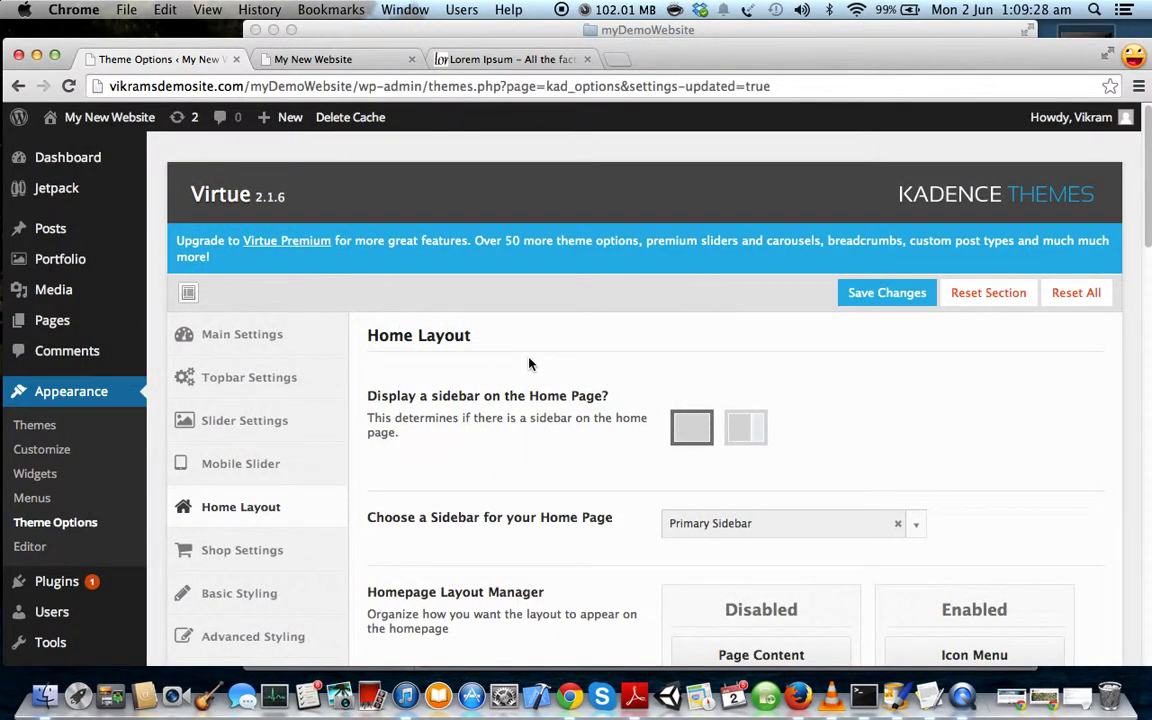